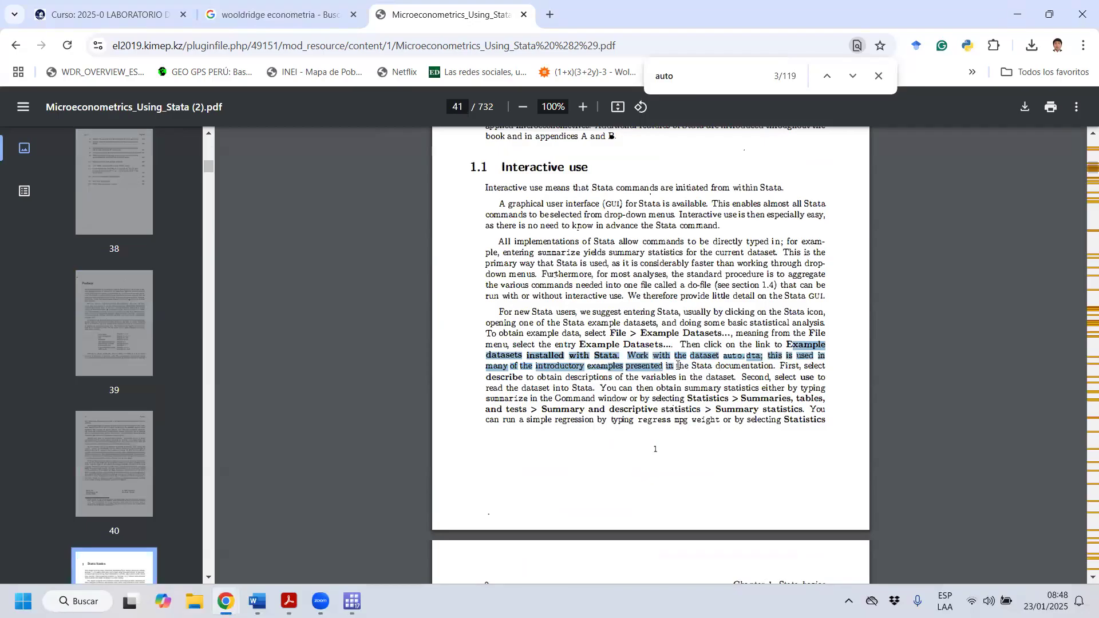
- Highlight auto.dta in section 1.1 and search the PDF for "census"
{"action": "left_click", "coordinate": [770, 379]}
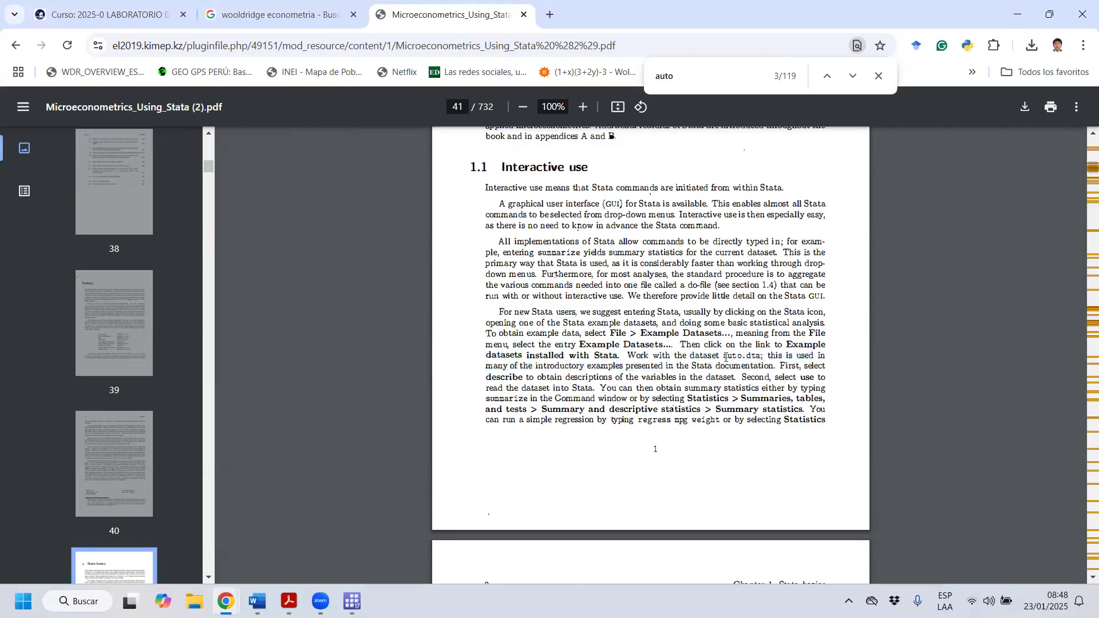
{"action": "left_click_drag", "start_coordinate": [724, 355], "coordinate": [761, 357]}
{"action": "key", "text": "ctrl+f"}
{"action": "type", "text": "cenus"}
{"action": "key", "text": "BackSpace"}
{"action": "key", "text": "BackSpace"}
{"action": "type", "text": "sus.dta"}
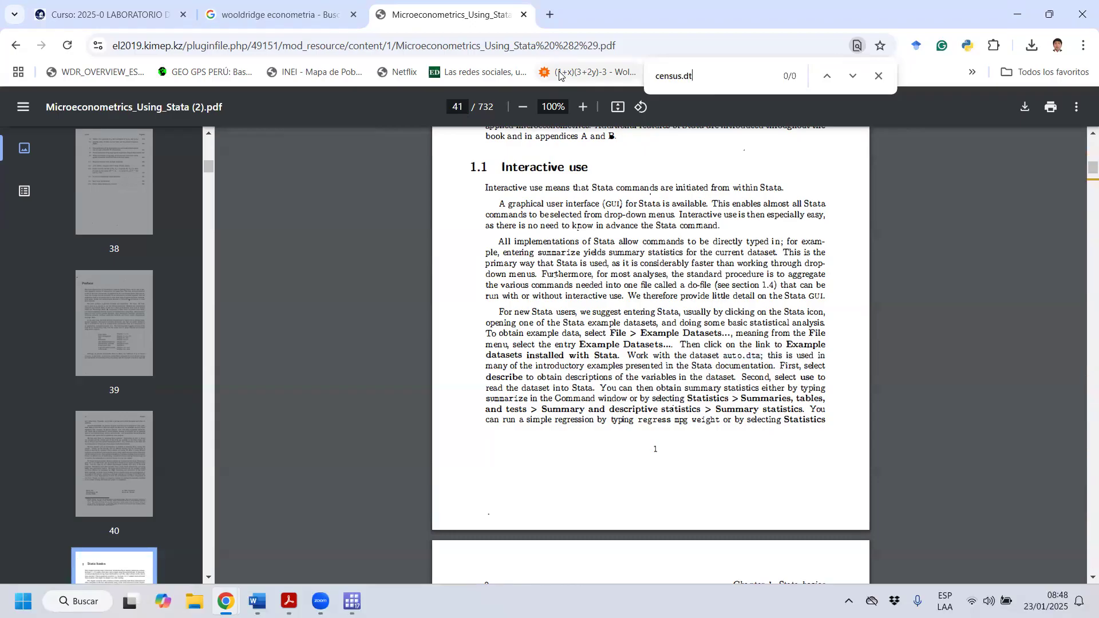
{"action": "key", "text": "BackSpace"}
{"action": "key", "text": "BackSpace"}
{"action": "key", "text": "BackSpace"}
{"action": "key", "text": "BackSpace"}
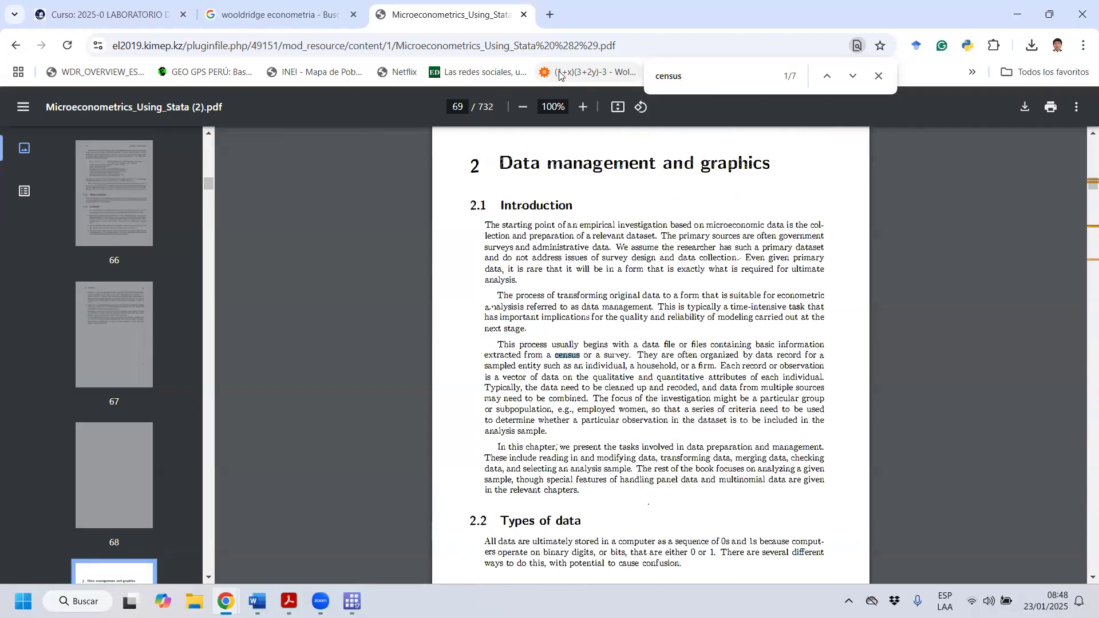
- Go to the next "census" match and highlight census.dta in the example that reads a dataset from the Internet
{"action": "key", "text": "Return"}
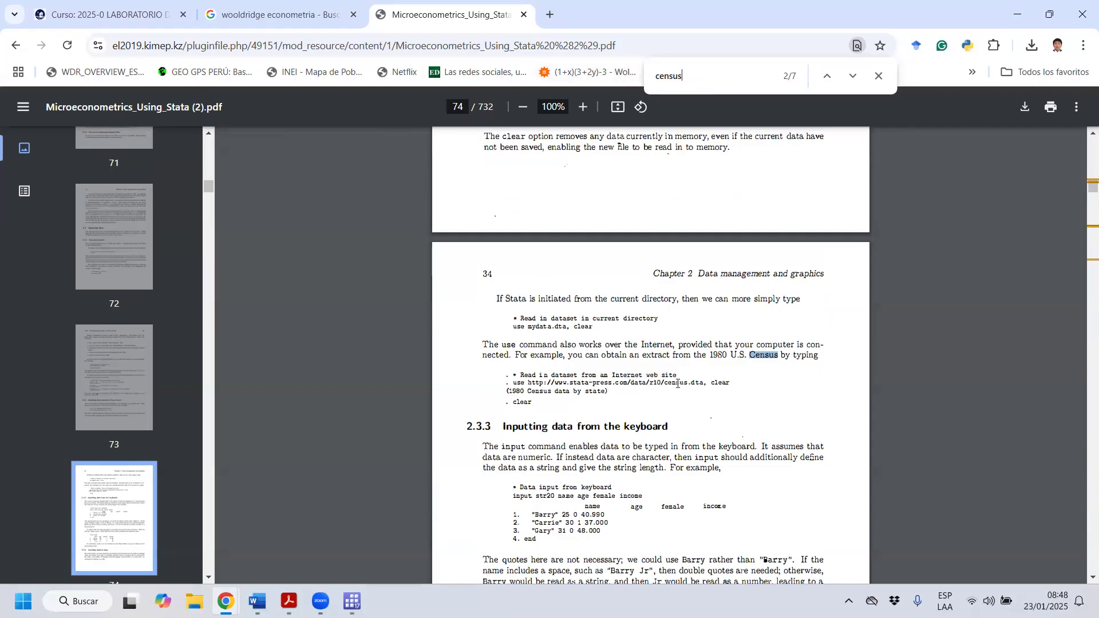
{"action": "left_click_drag", "start_coordinate": [666, 383], "coordinate": [705, 382]}
- Copy the dataset name lifeexp from line 15 of the Stata do-file and search the PDF for it
{"action": "mouse_move", "coordinate": [352, 601]}
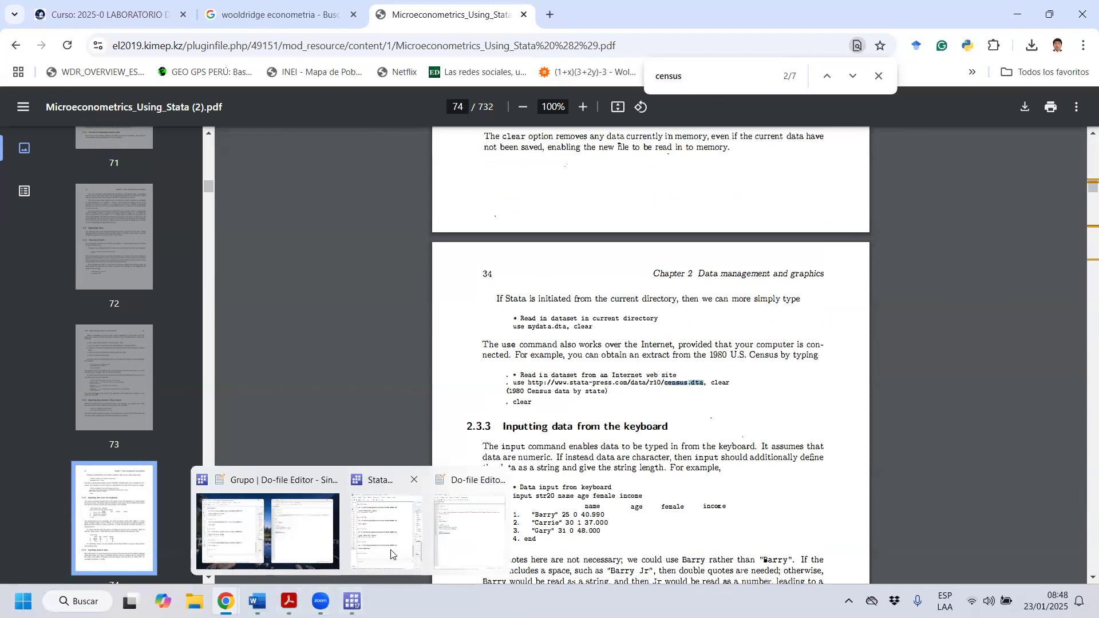
{"action": "left_click", "coordinate": [463, 553]}
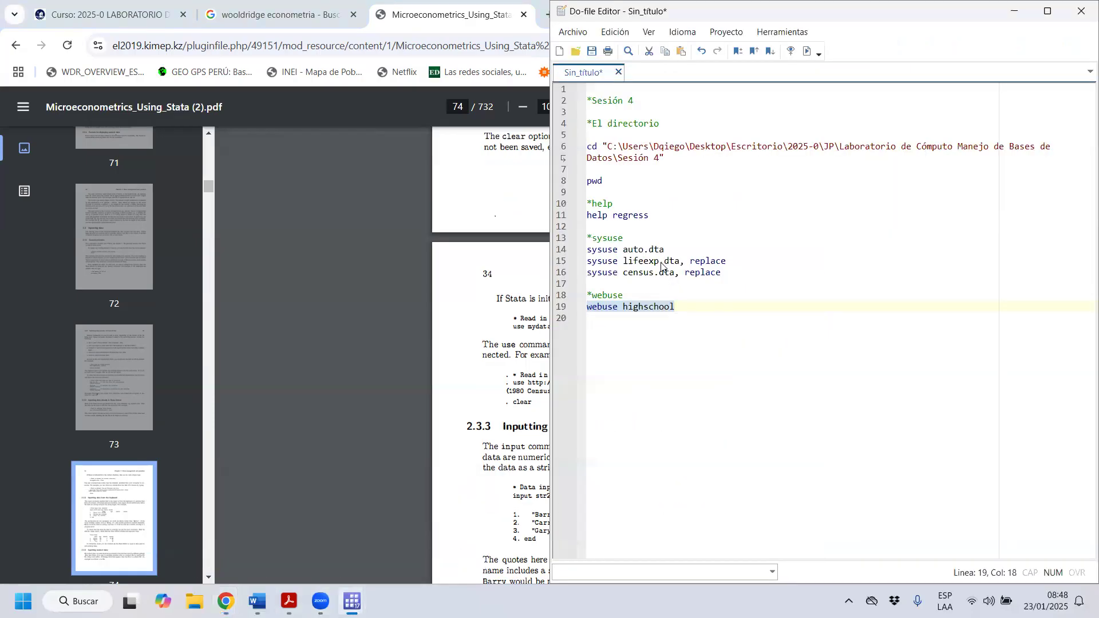
{"action": "left_click_drag", "start_coordinate": [660, 262], "coordinate": [623, 261]}
{"action": "key", "text": "ctrl+c"}
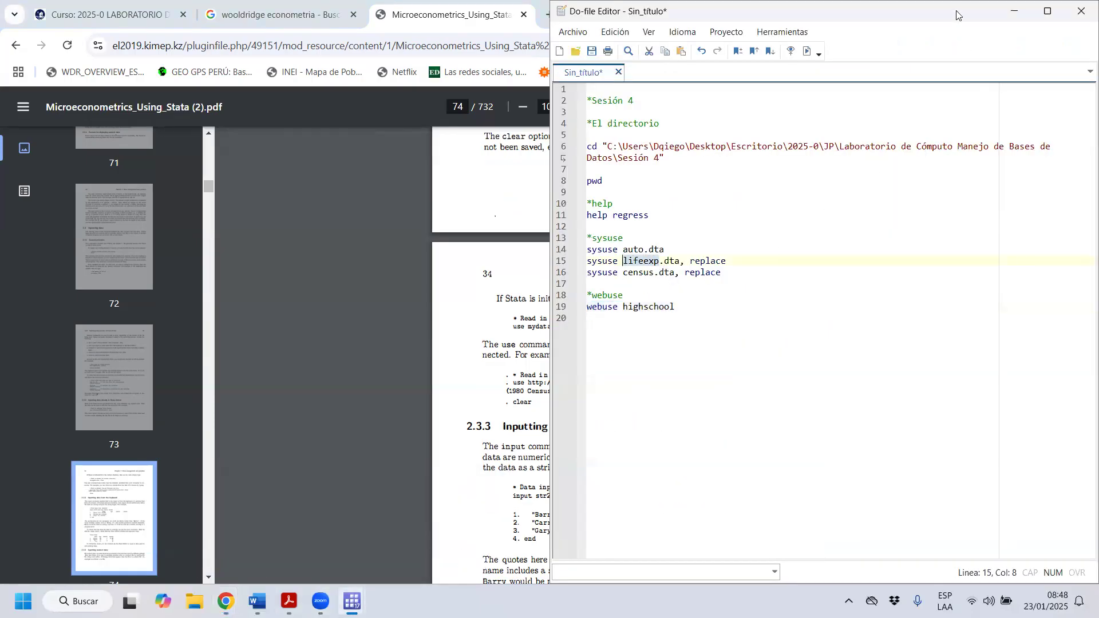
{"action": "left_click", "coordinate": [1013, 12]}
{"action": "key", "text": "ctrl+f"}
{"action": "key", "text": "ctrl+v"}
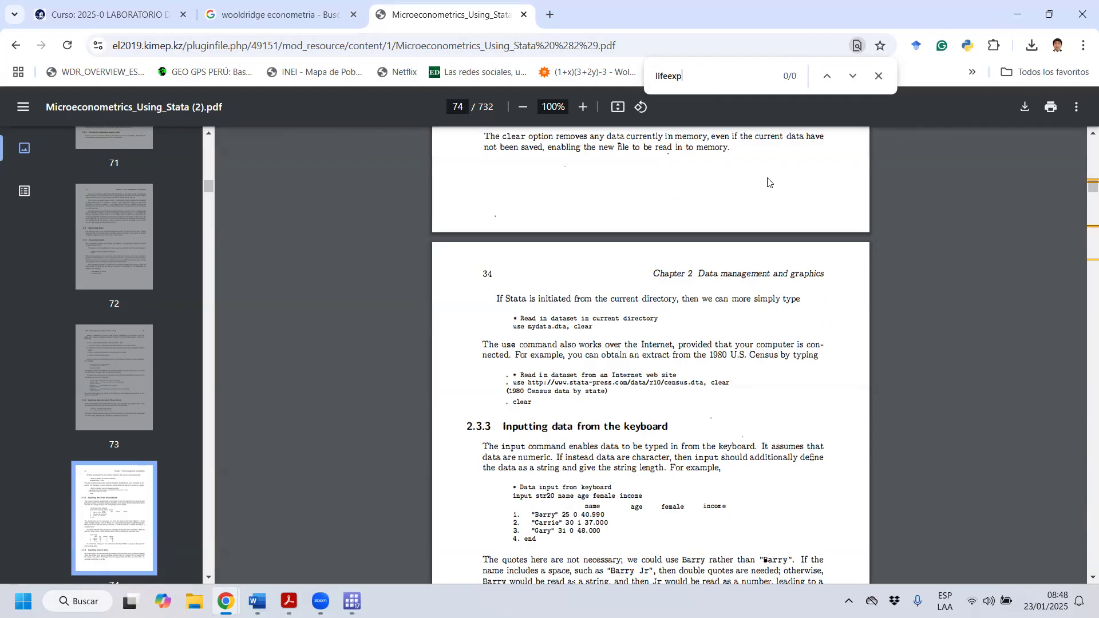
- Shorten the PDF search term to "life" and look over the Inputting data from the keyboard page
{"action": "key", "text": "BackSpace"}
{"action": "key", "text": "BackSpace"}
{"action": "key", "text": "BackSpace"}
{"action": "left_click_drag", "start_coordinate": [632, 344], "coordinate": [637, 388]}
{"action": "left_click", "coordinate": [629, 439]}
- Search the PDF for "high" and try the longer term "highs"
{"action": "left_click", "coordinate": [673, 74]}
{"action": "left_click_drag", "start_coordinate": [684, 79], "coordinate": [609, 68]}
{"action": "type", "text": "hig"}
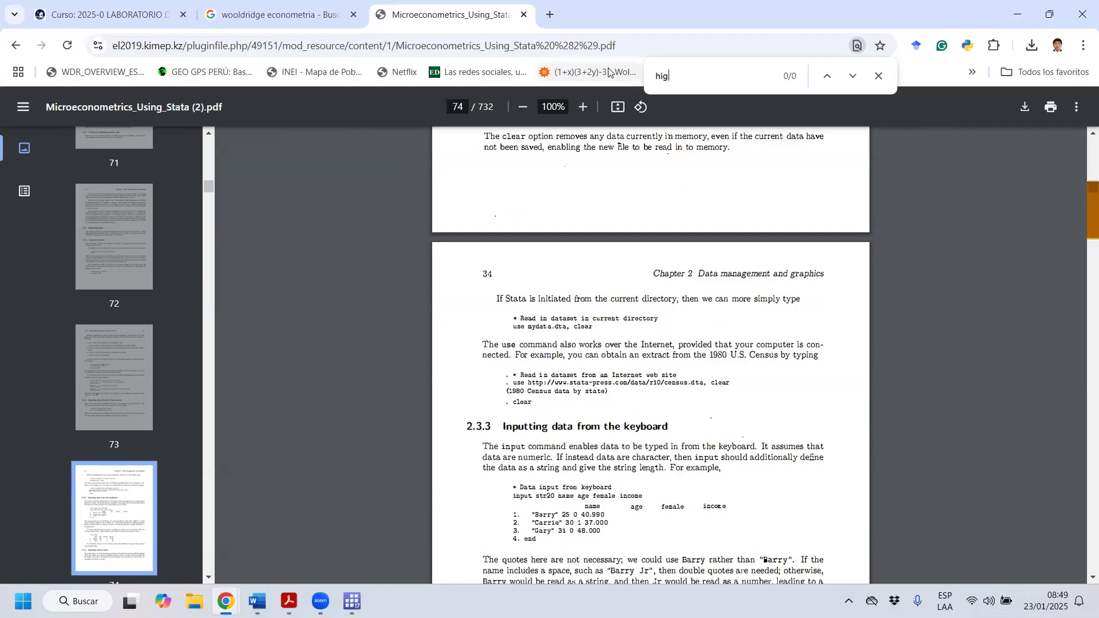
{"action": "type", "text": "+h"}
{"action": "key", "text": "Return"}
{"action": "type", "text": "s"}
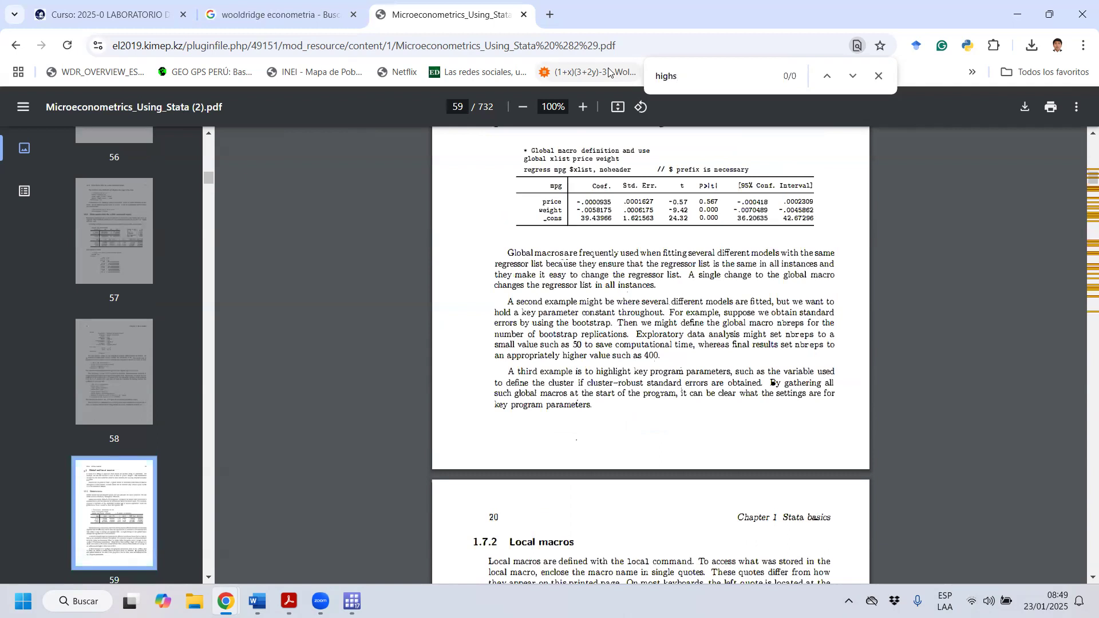
{"action": "key", "text": "BackSpace"}
- Search the PDF for ".dta", step through all matches to examine which datasets the examples use, and minimize the browser
{"action": "key", "text": "ctrl+a"}
{"action": "type", "text": ".dta"}
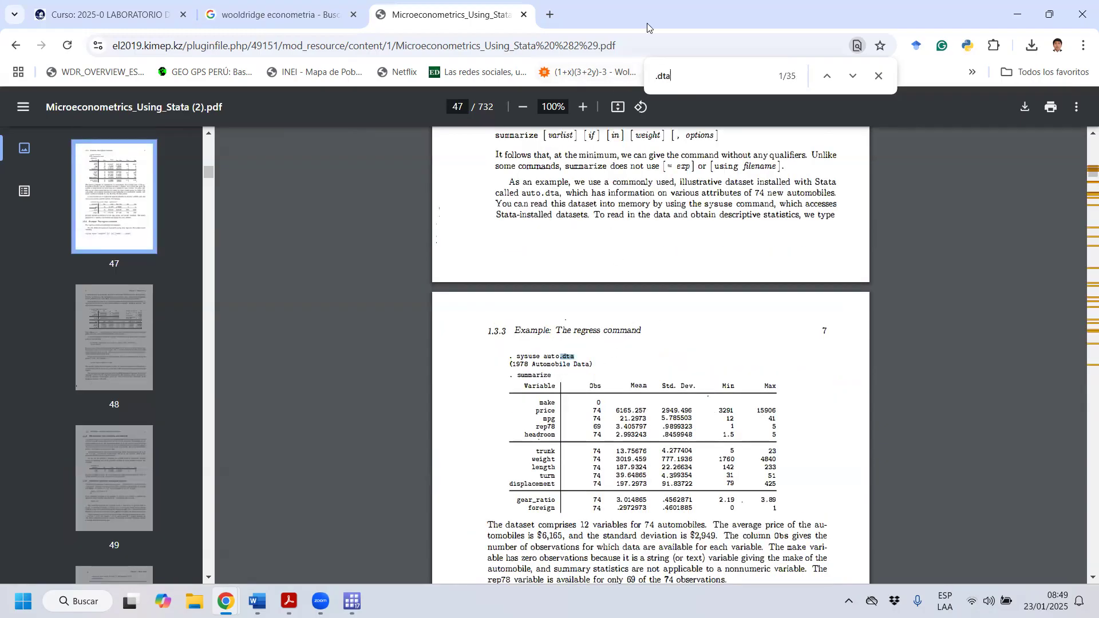
{"action": "key", "text": "Return"}
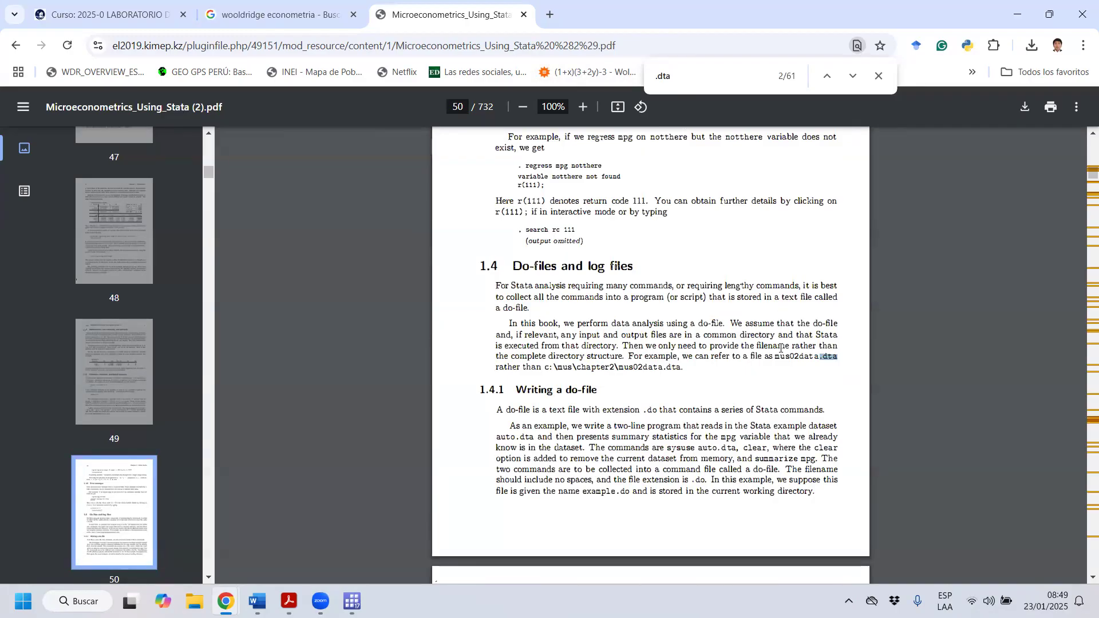
{"action": "key", "text": "Return"}
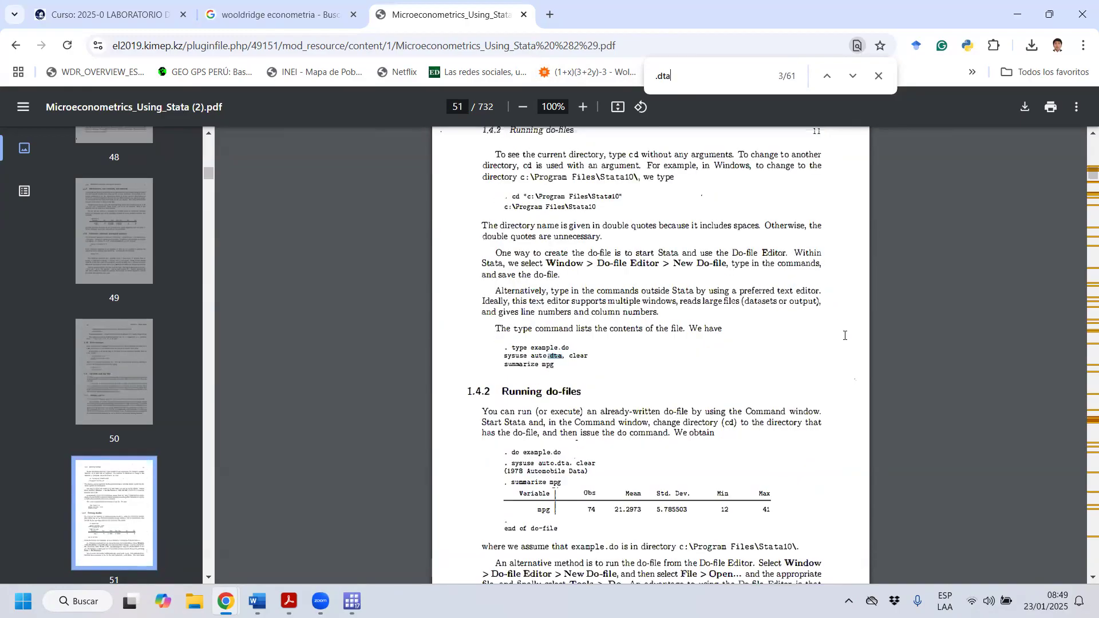
{"action": "key", "text": "Return"}
{"action": "key", "text": "Return"}
{"action": "key", "text": "Return"}
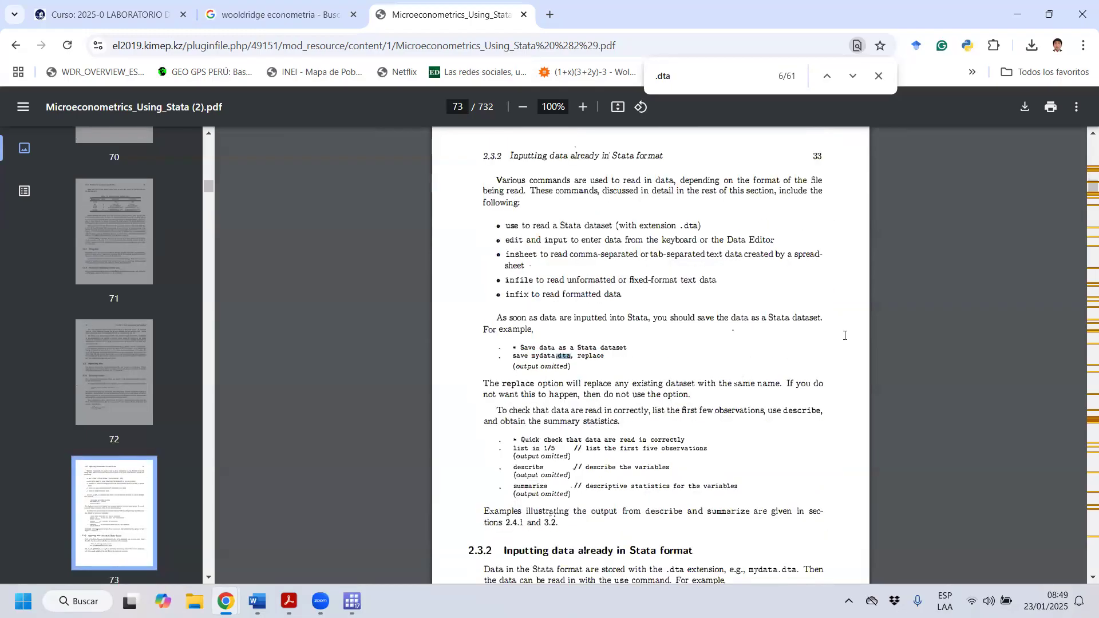
{"action": "key", "text": "Return"}
{"action": "key", "text": "Return"}
{"action": "key", "text": "Return"}
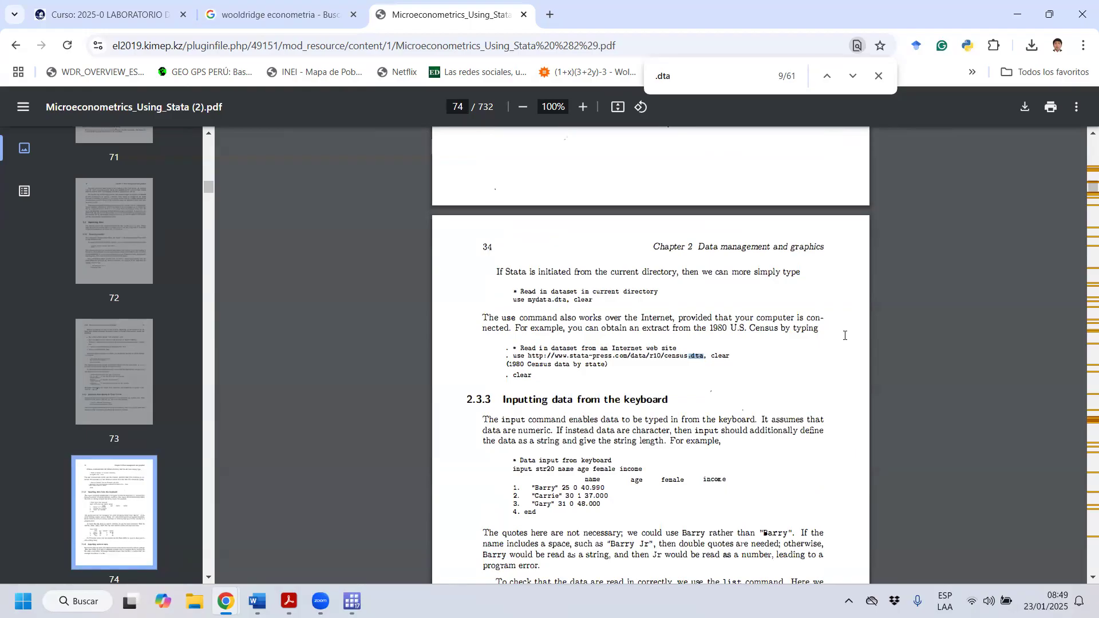
{"action": "key", "text": "Return"}
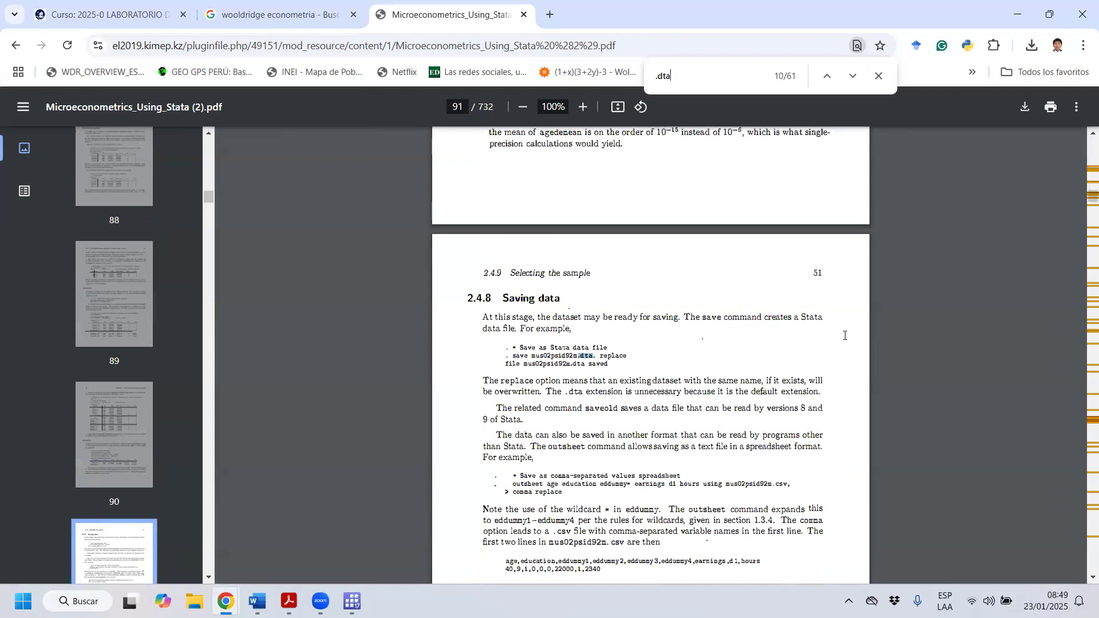
{"action": "key", "text": "Return"}
{"action": "key", "text": "Return"}
{"action": "key", "text": "Return"}
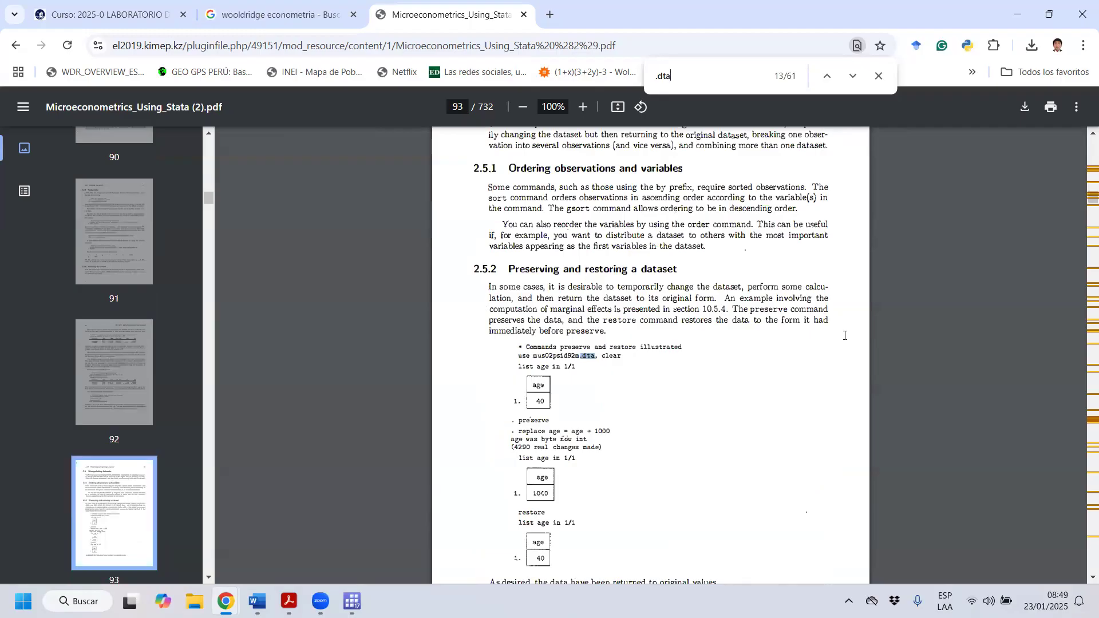
{"action": "key", "text": "Return"}
{"action": "key", "text": "Return"}
{"action": "key", "text": "Return"}
{"action": "key", "text": "Return"}
{"action": "key", "text": "Return"}
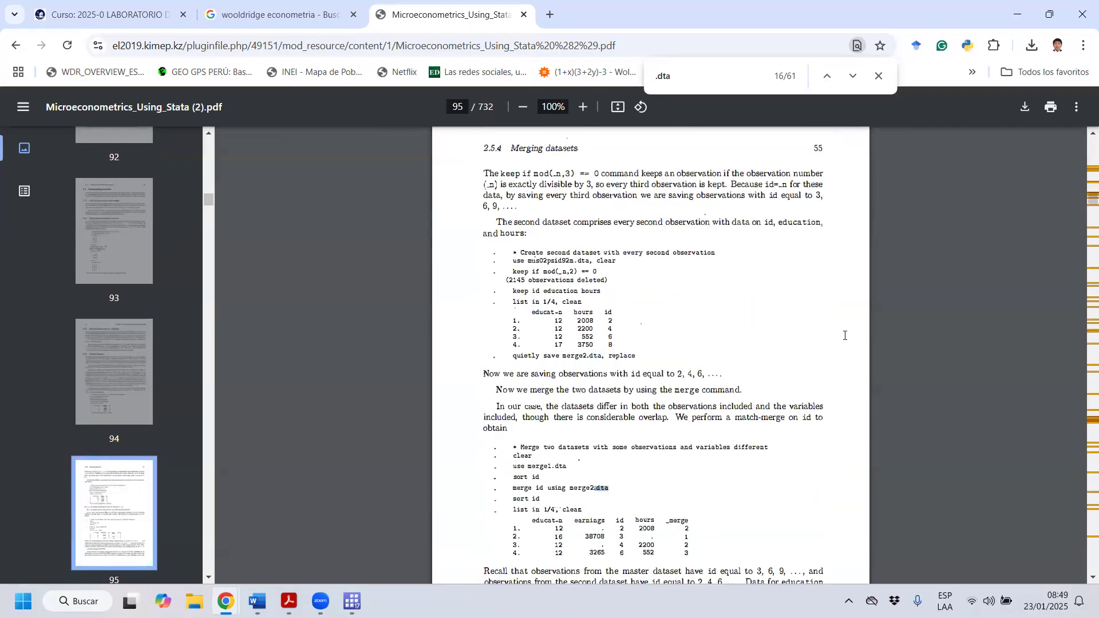
{"action": "key", "text": "Return"}
{"action": "key", "text": "Return"}
{"action": "key", "text": "Return"}
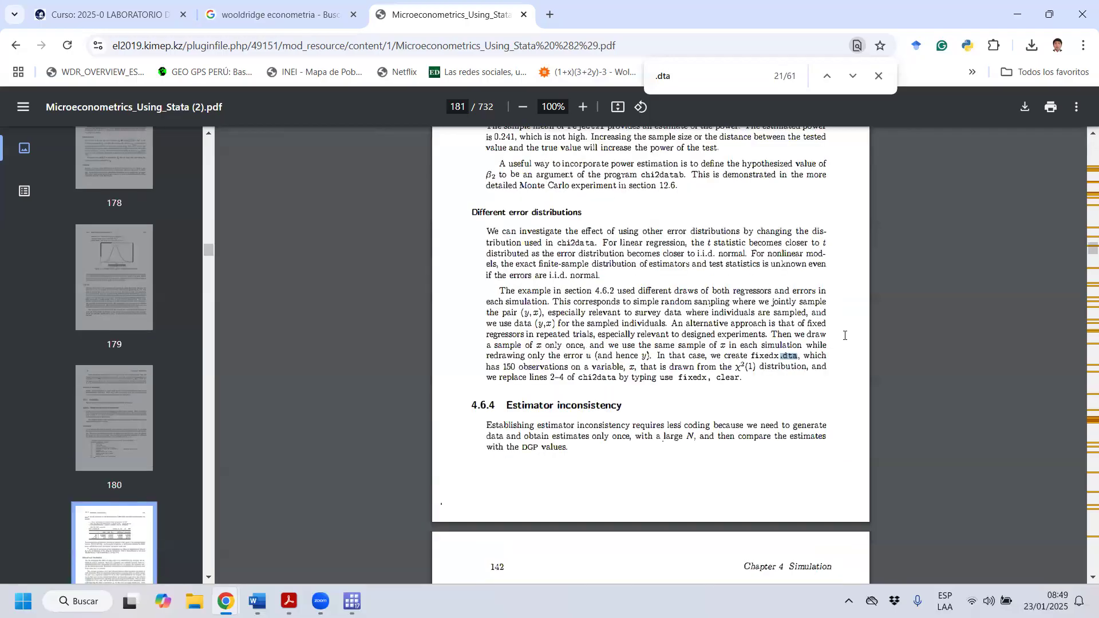
{"action": "key", "text": "Return"}
{"action": "key", "text": "Return"}
{"action": "key", "text": "Return"}
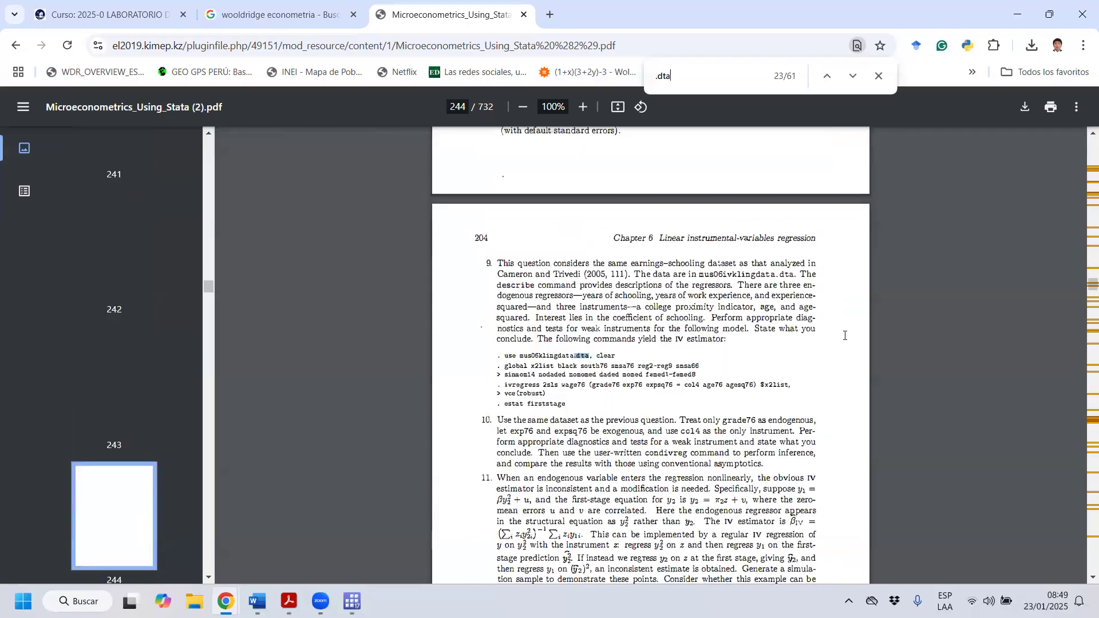
{"action": "key", "text": "Return"}
{"action": "key", "text": "Return"}
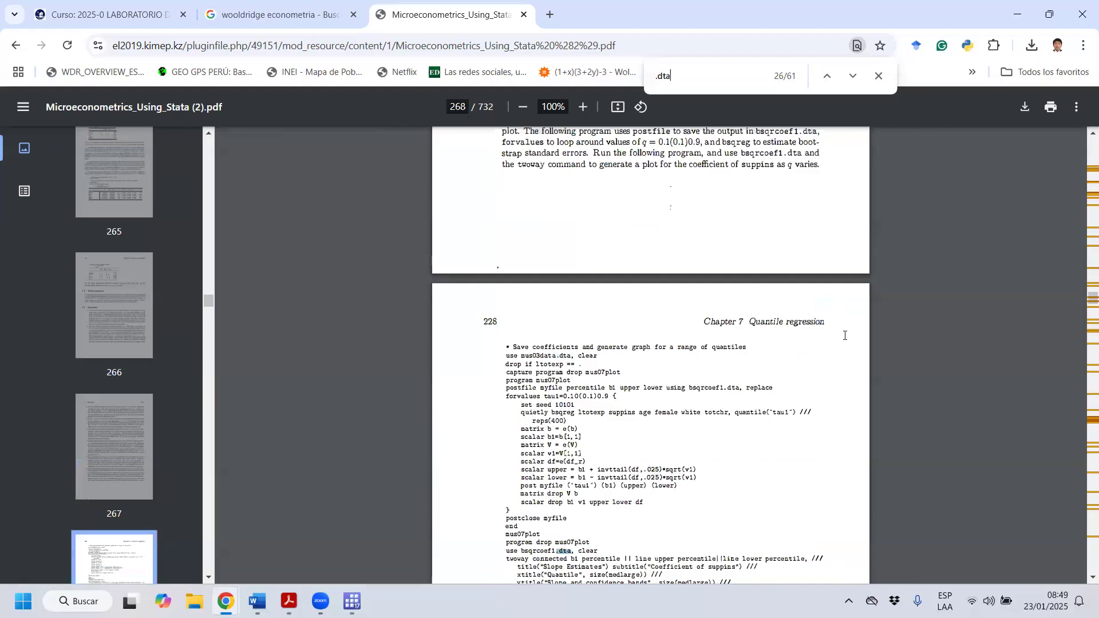
{"action": "key", "text": "Return"}
{"action": "key", "text": "Return"}
{"action": "key", "text": "Return"}
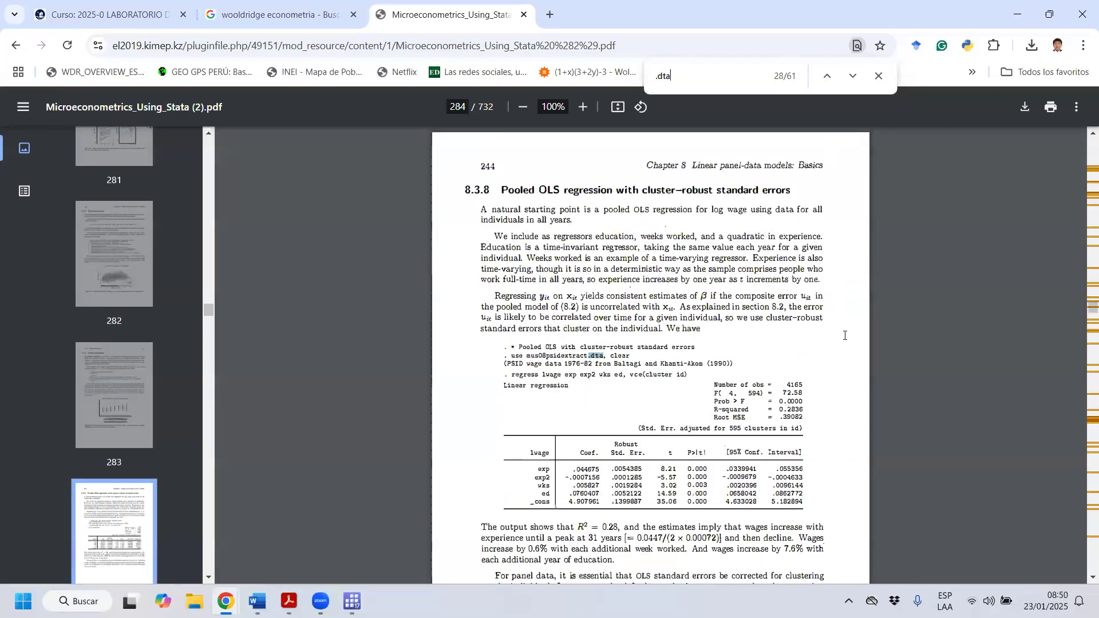
{"action": "key", "text": "Return"}
{"action": "key", "text": "Return"}
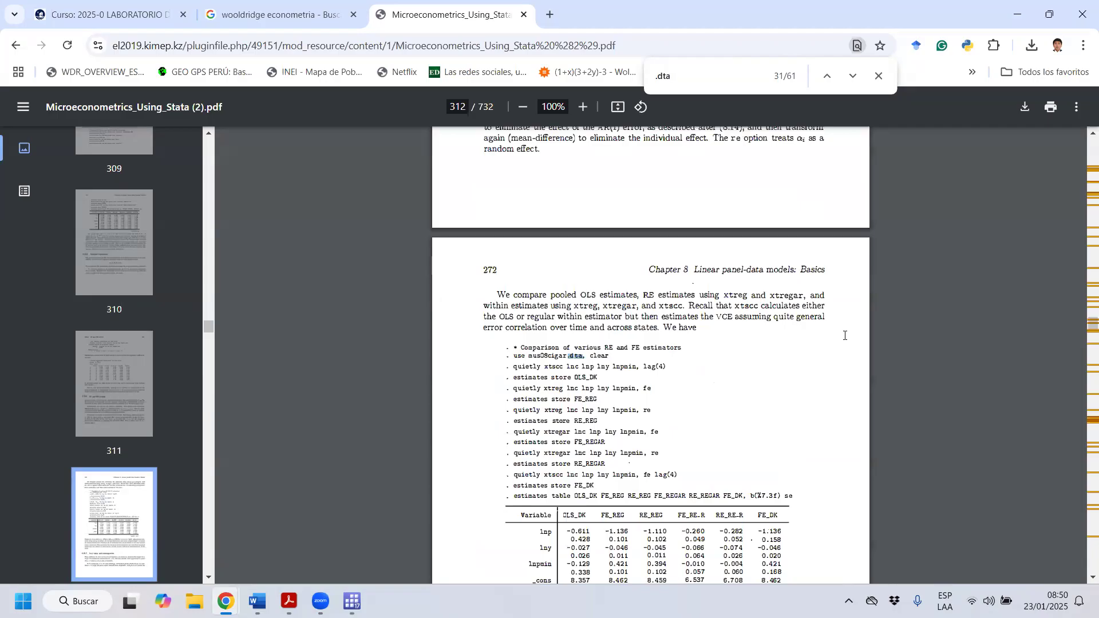
{"action": "key", "text": "Return"}
{"action": "key", "text": "Return"}
{"action": "key", "text": "Return"}
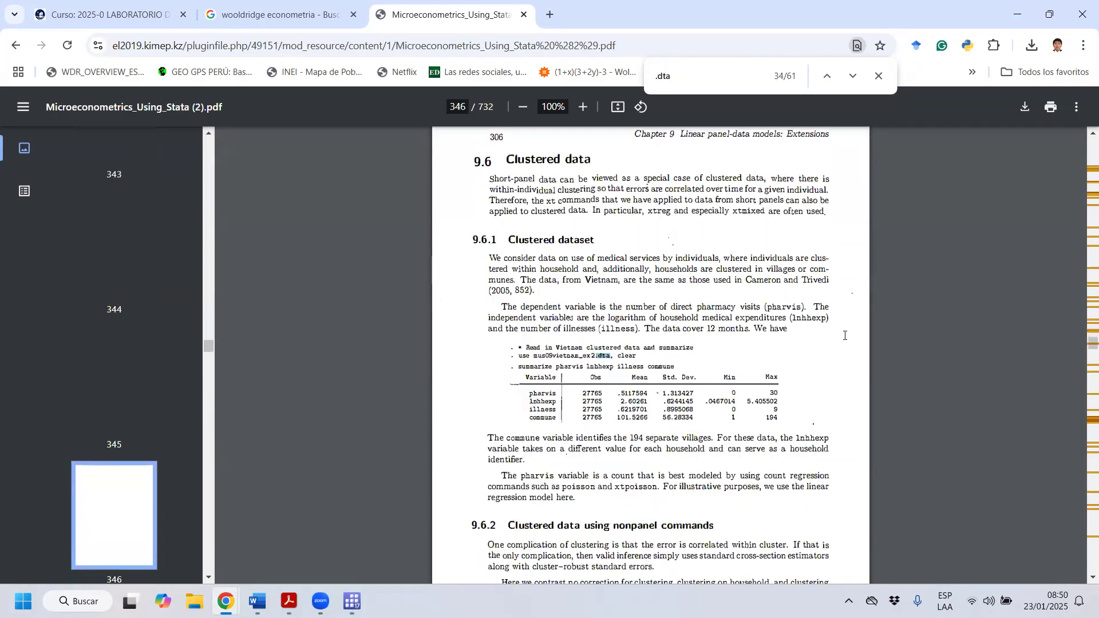
{"action": "key", "text": "Return"}
{"action": "key", "text": "Return"}
{"action": "key", "text": "Return"}
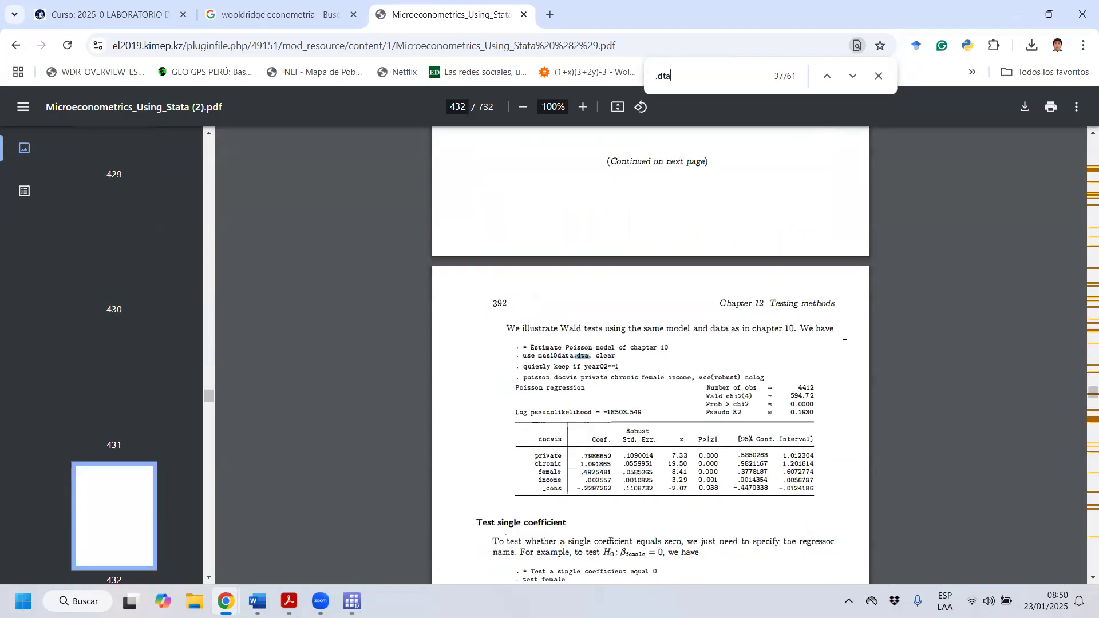
{"action": "key", "text": "Return"}
{"action": "key", "text": "Return"}
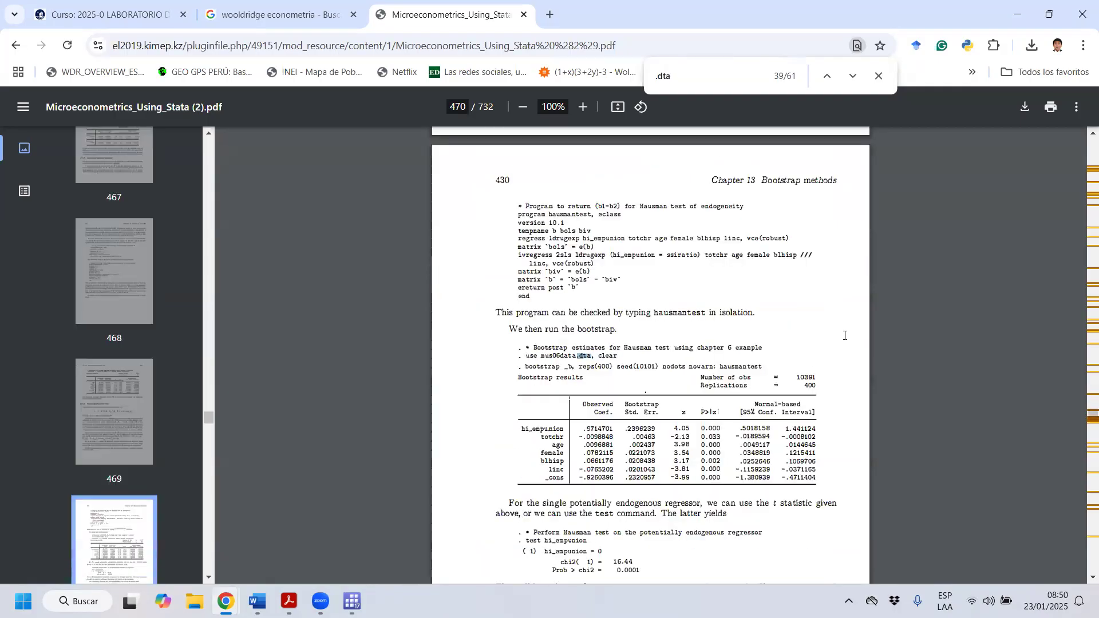
{"action": "key", "text": "Return"}
{"action": "key", "text": "Return"}
{"action": "key", "text": "Return"}
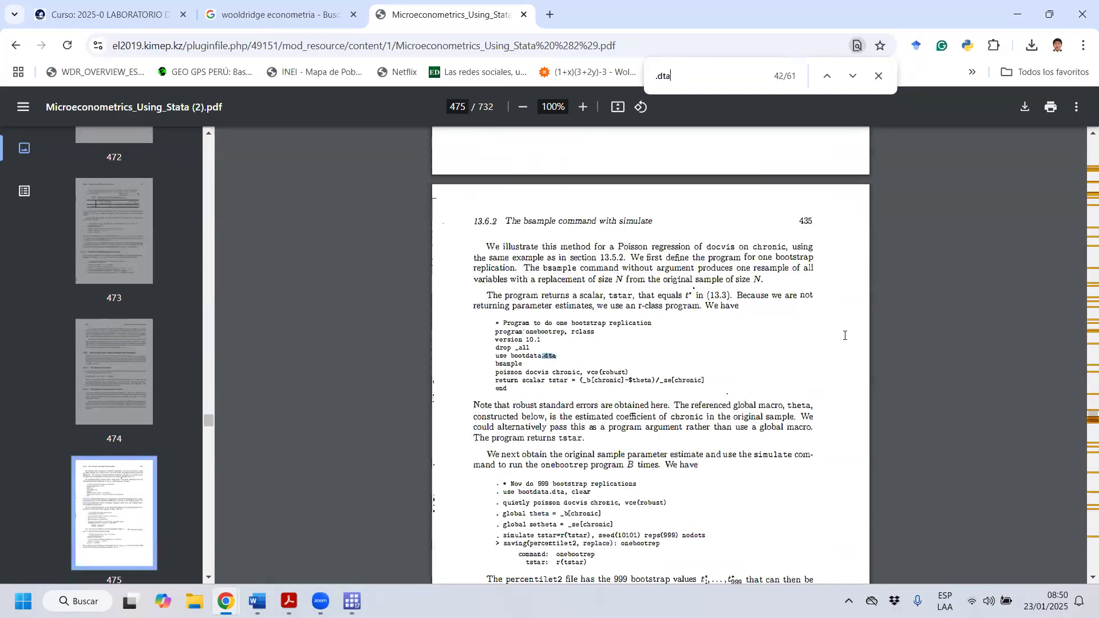
{"action": "key", "text": "Return"}
{"action": "key", "text": "Return"}
{"action": "key", "text": "Return"}
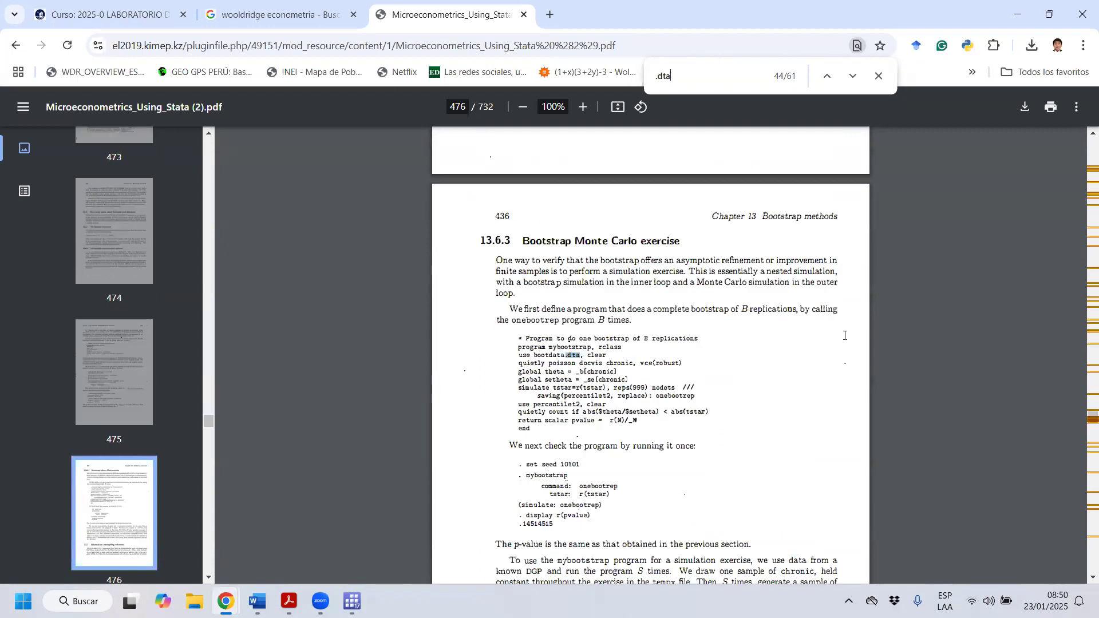
{"action": "key", "text": "Return"}
{"action": "key", "text": "Return"}
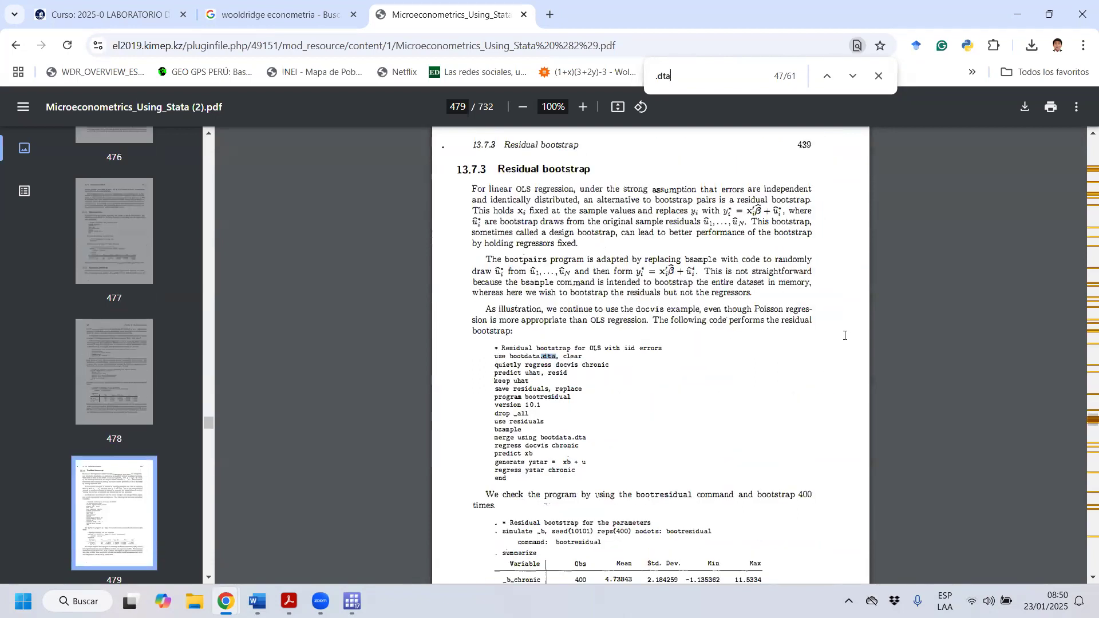
{"action": "key", "text": "Return"}
{"action": "key", "text": "Return"}
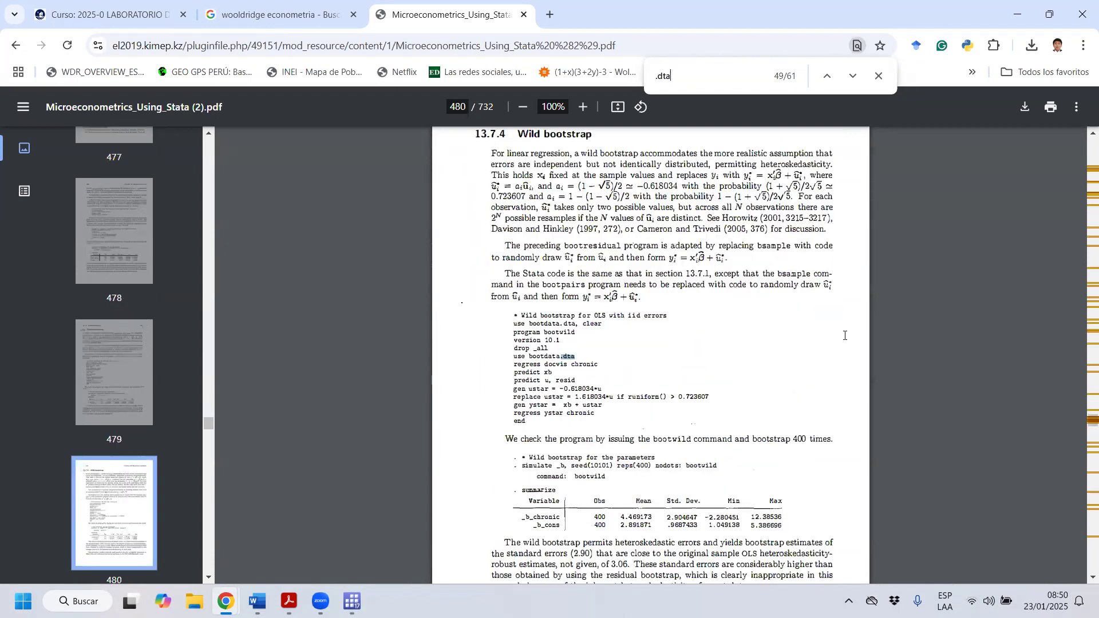
{"action": "key", "text": "Return"}
{"action": "key", "text": "Return"}
{"action": "key", "text": "Return"}
{"action": "key", "text": "Return"}
{"action": "key", "text": "Return"}
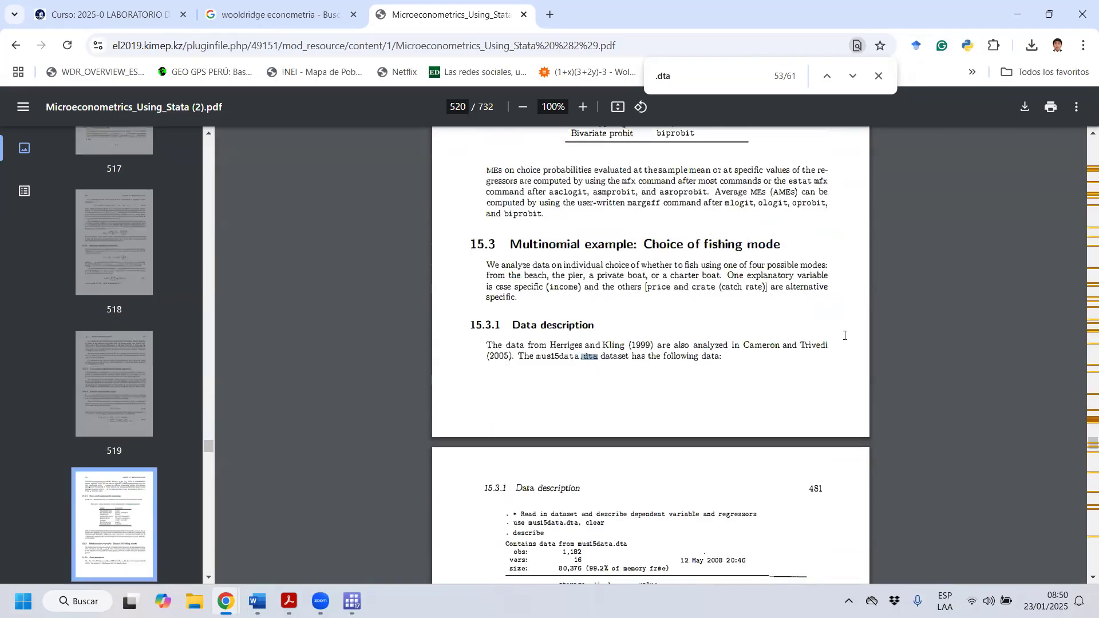
{"action": "key", "text": "Return"}
{"action": "key", "text": "Return"}
{"action": "key", "text": "Return"}
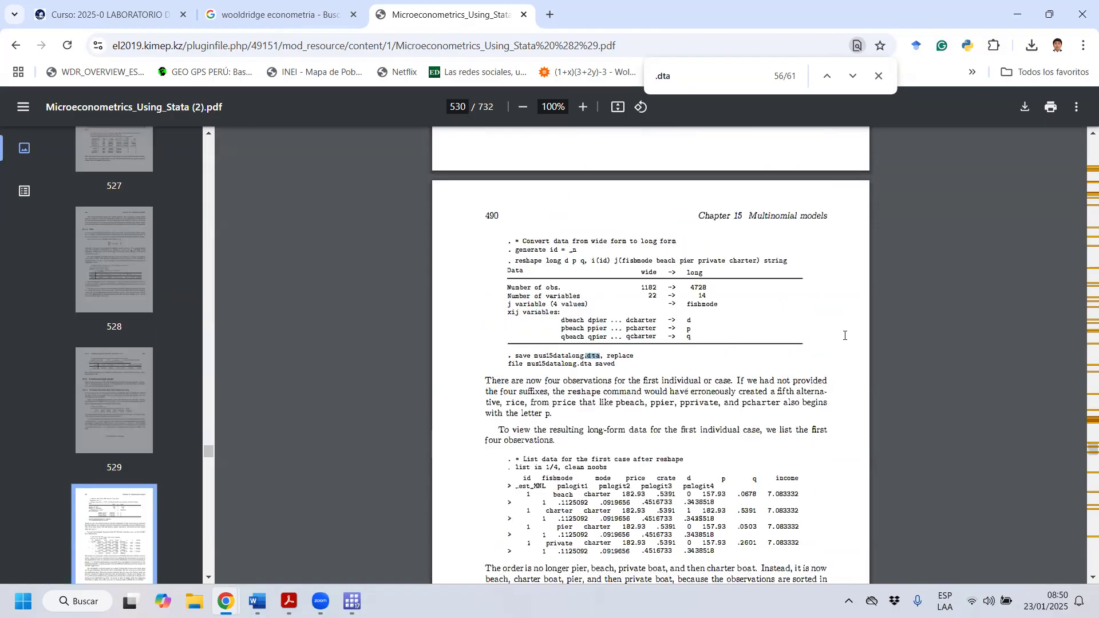
{"action": "key", "text": "Return"}
{"action": "key", "text": "Return"}
{"action": "key", "text": "Return"}
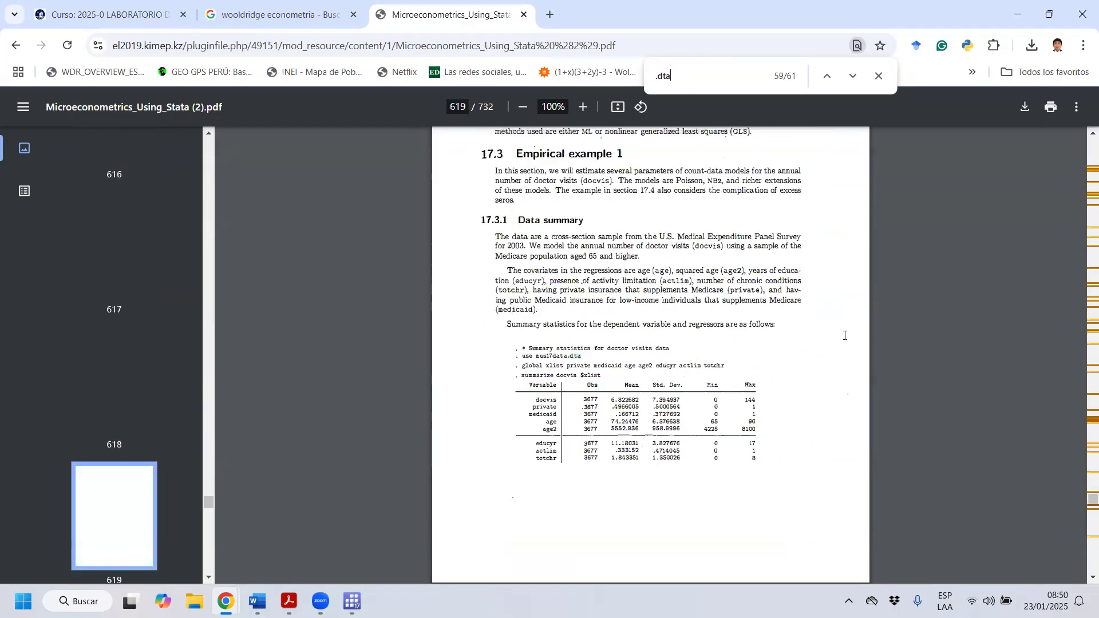
{"action": "key", "text": "Return"}
{"action": "key", "text": "Return"}
{"action": "key", "text": "Return"}
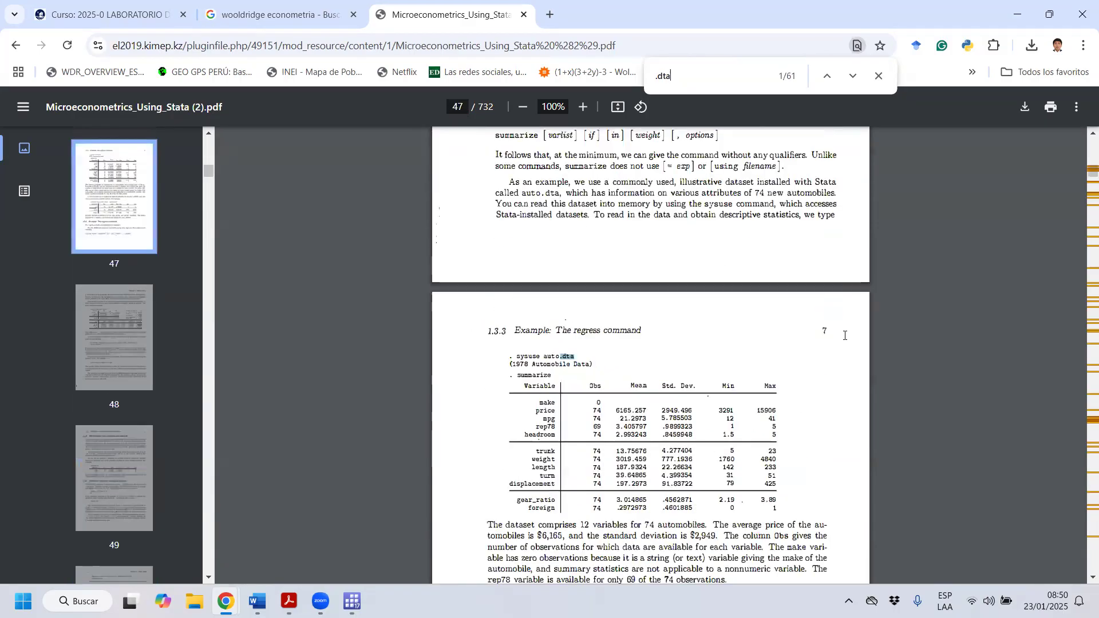
{"action": "key", "text": "Return"}
{"action": "left_click", "coordinate": [1016, 8]}
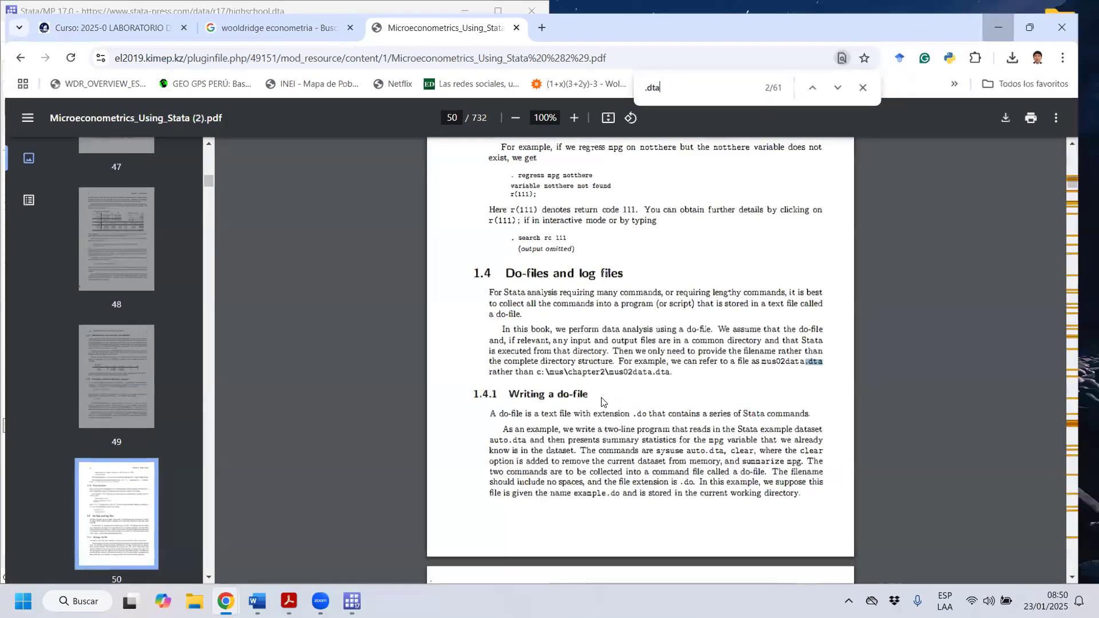
- Switch to the Stata do-file and add the command help dta_contents on line 21, below the webuse block
{"action": "mouse_move", "coordinate": [352, 601]}
{"action": "left_click", "coordinate": [492, 524]}
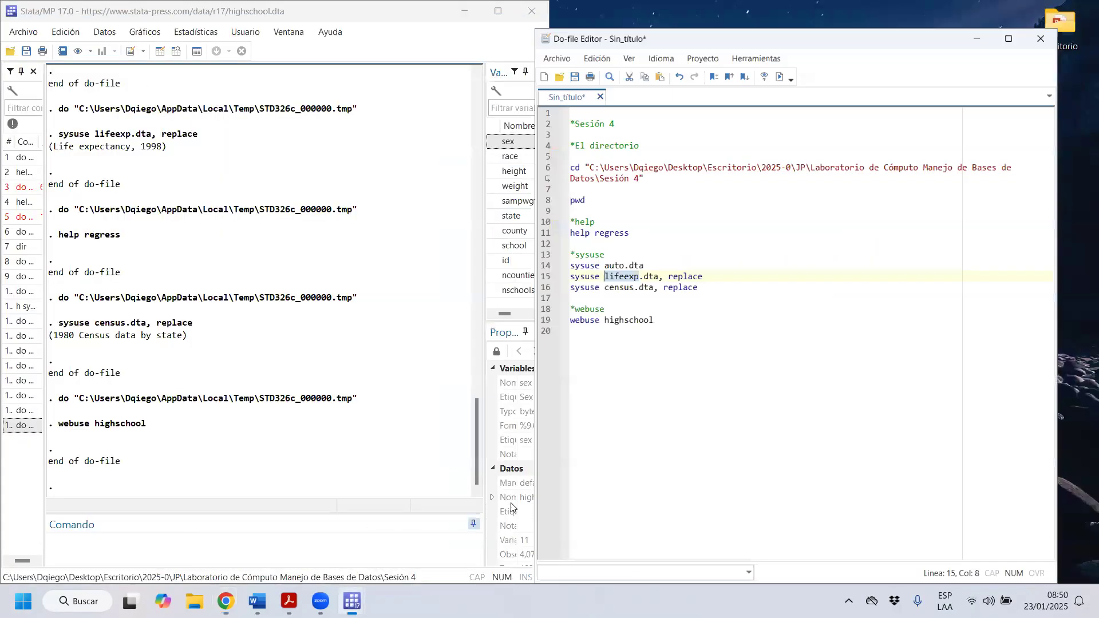
{"action": "left_click", "coordinate": [688, 327]}
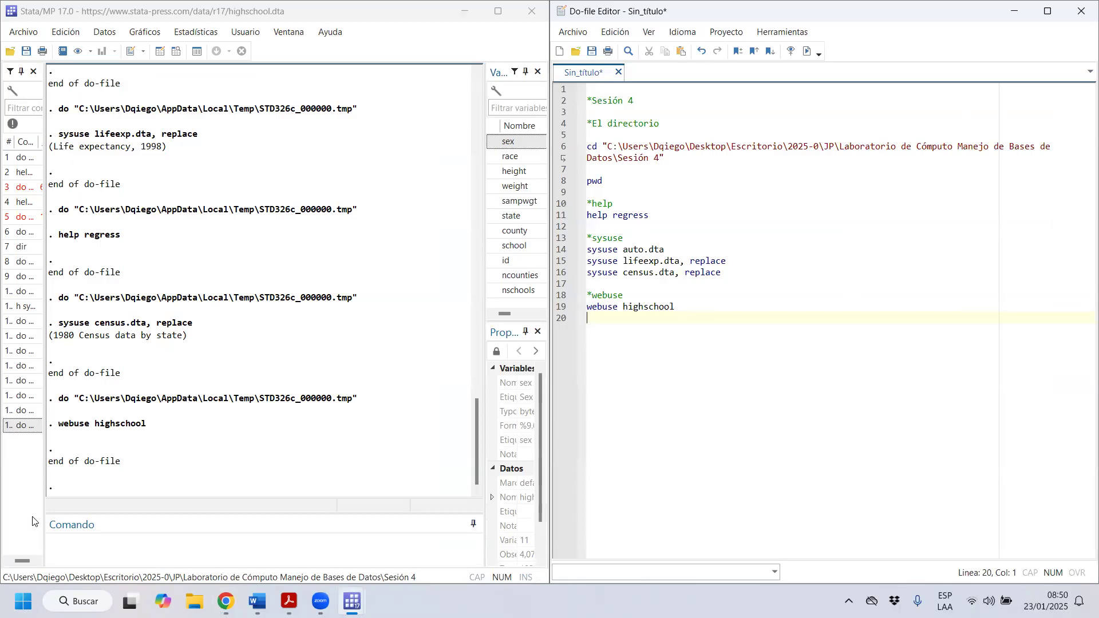
{"action": "mouse_move", "coordinate": [549, 403]}
{"action": "key", "text": "Return"}
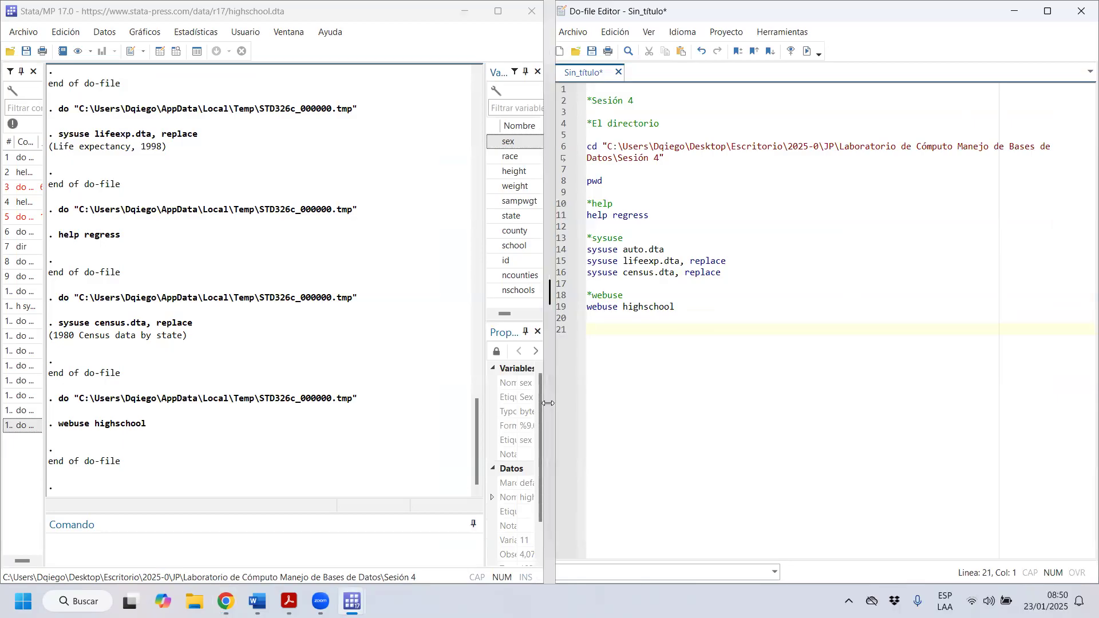
{"action": "type", "text": "help dta_"}
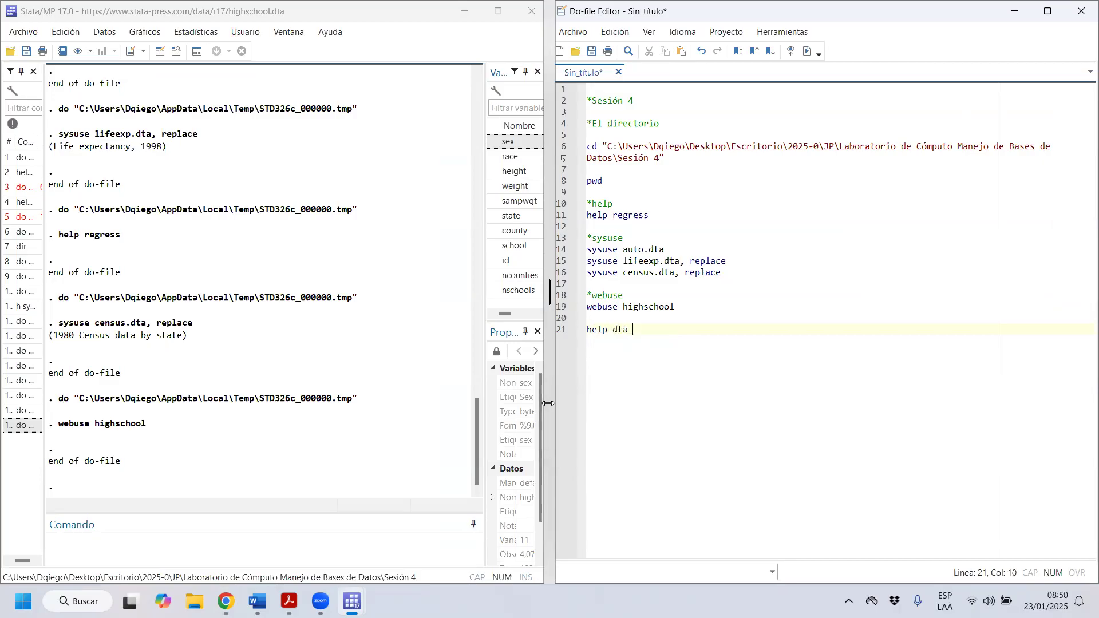
{"action": "type", "text": " contents"}
- Run only the help dta_contents line of the do-file
{"action": "key", "text": "shift+Left"}
{"action": "key", "text": "shift+Left"}
{"action": "key", "text": "shift+Left"}
{"action": "key", "text": "shift+Left"}
{"action": "key", "text": "shift+Home"}
{"action": "key", "text": "ctrl+d"}
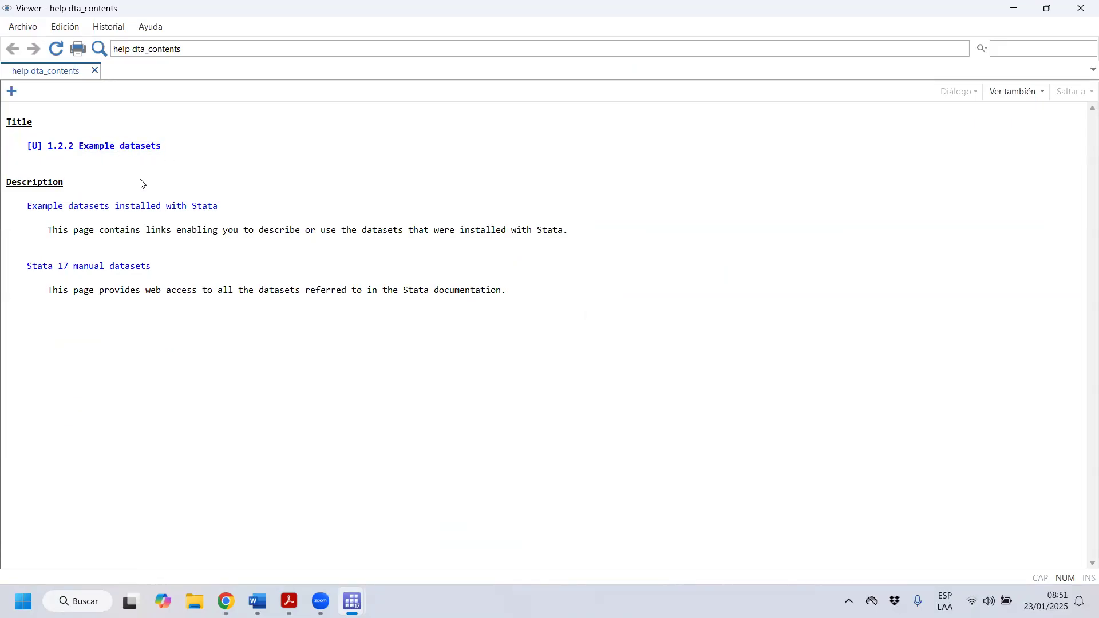
- Open the manual section 1.2.2 Example datasets and examine the list entries from auto.dta to cancer.dta with their descriptions
{"action": "left_click", "coordinate": [131, 149]}
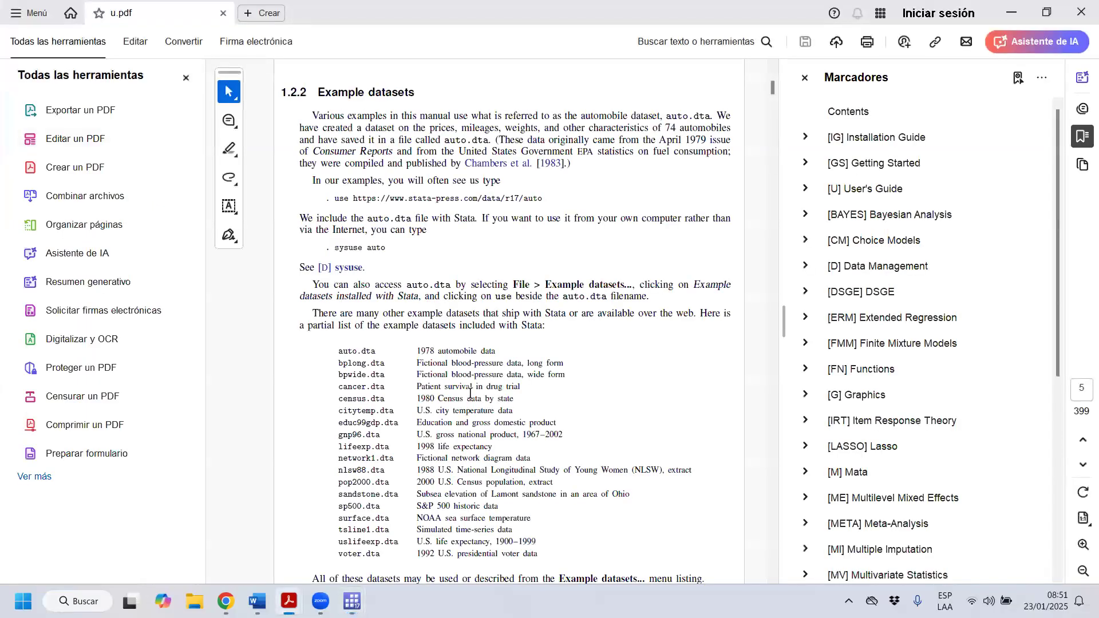
{"action": "left_click_drag", "start_coordinate": [331, 356], "coordinate": [400, 530]}
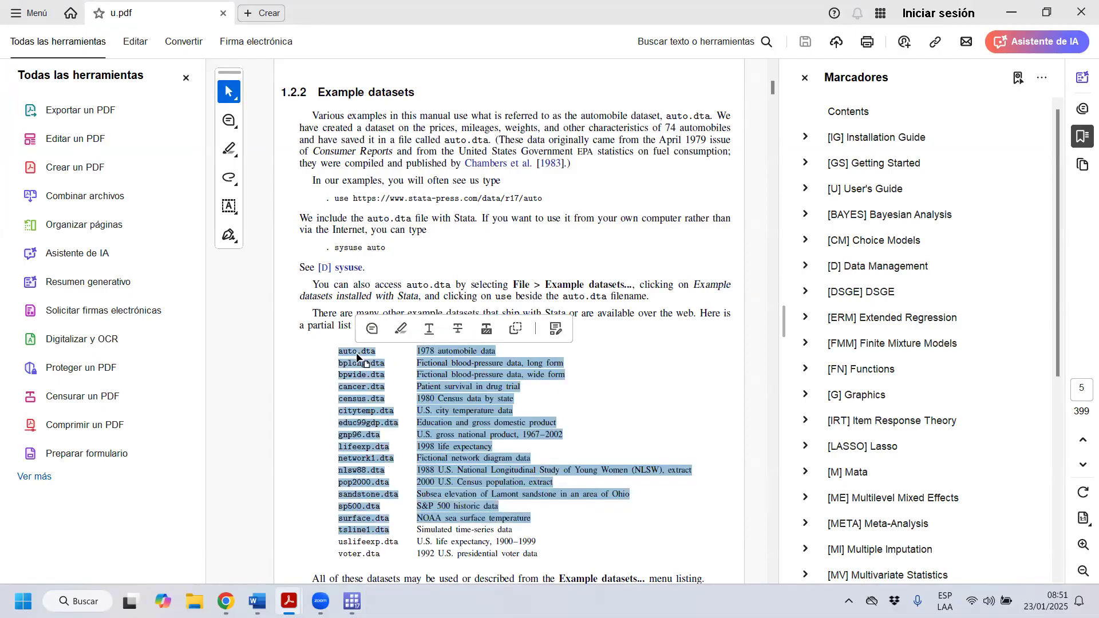
{"action": "left_click", "coordinate": [364, 355]}
{"action": "left_click_drag", "start_coordinate": [495, 351], "coordinate": [417, 352]}
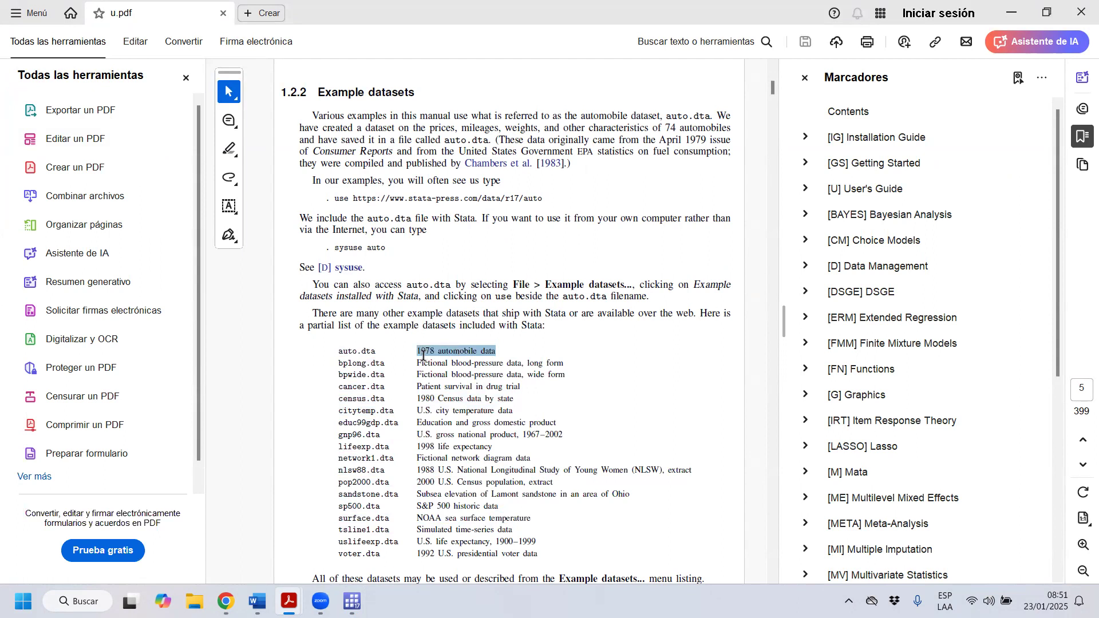
{"action": "left_click_drag", "start_coordinate": [348, 362], "coordinate": [559, 362]}
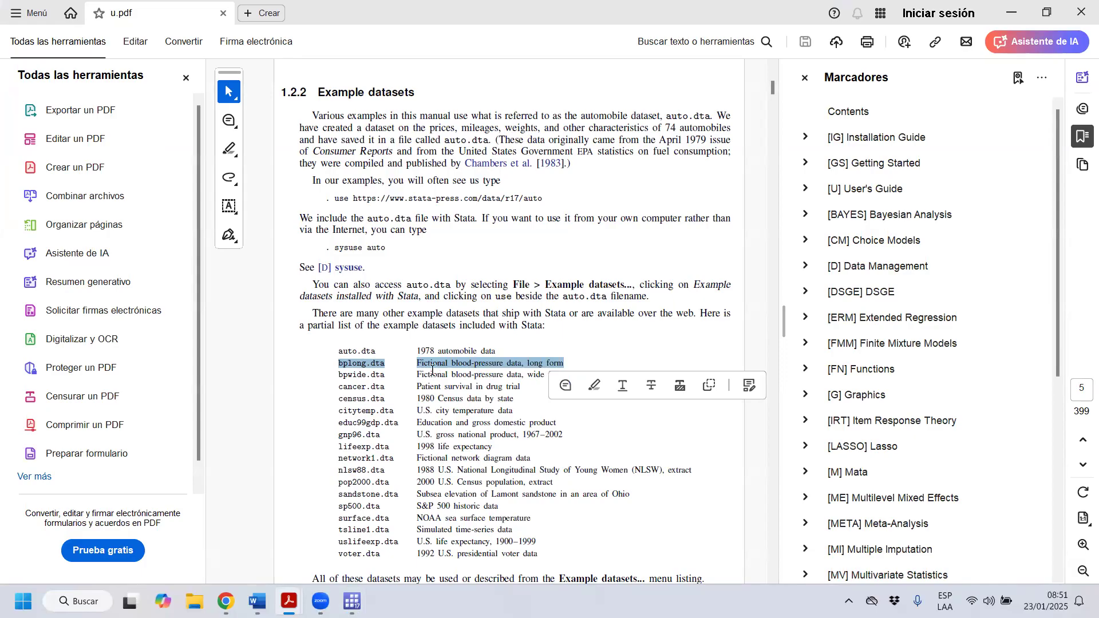
{"action": "left_click", "coordinate": [428, 380]}
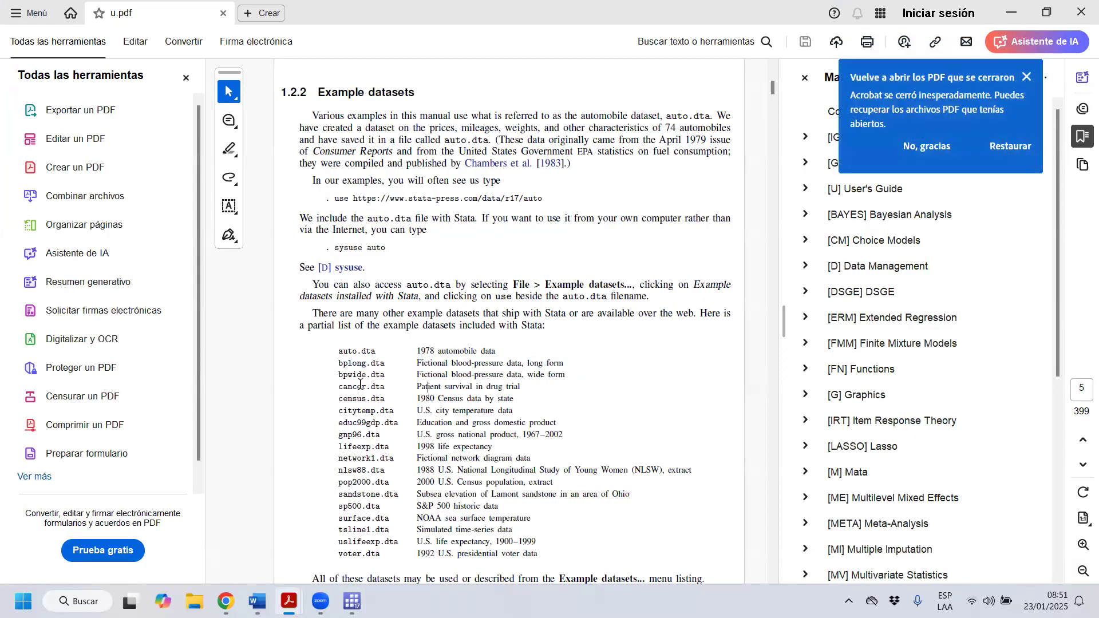
{"action": "left_click_drag", "start_coordinate": [568, 374], "coordinate": [530, 362]}
{"action": "left_click_drag", "start_coordinate": [338, 375], "coordinate": [372, 376]}
{"action": "left_click_drag", "start_coordinate": [457, 373], "coordinate": [524, 371]}
{"action": "left_click", "coordinate": [345, 395]}
{"action": "left_click_drag", "start_coordinate": [345, 395], "coordinate": [500, 391]}
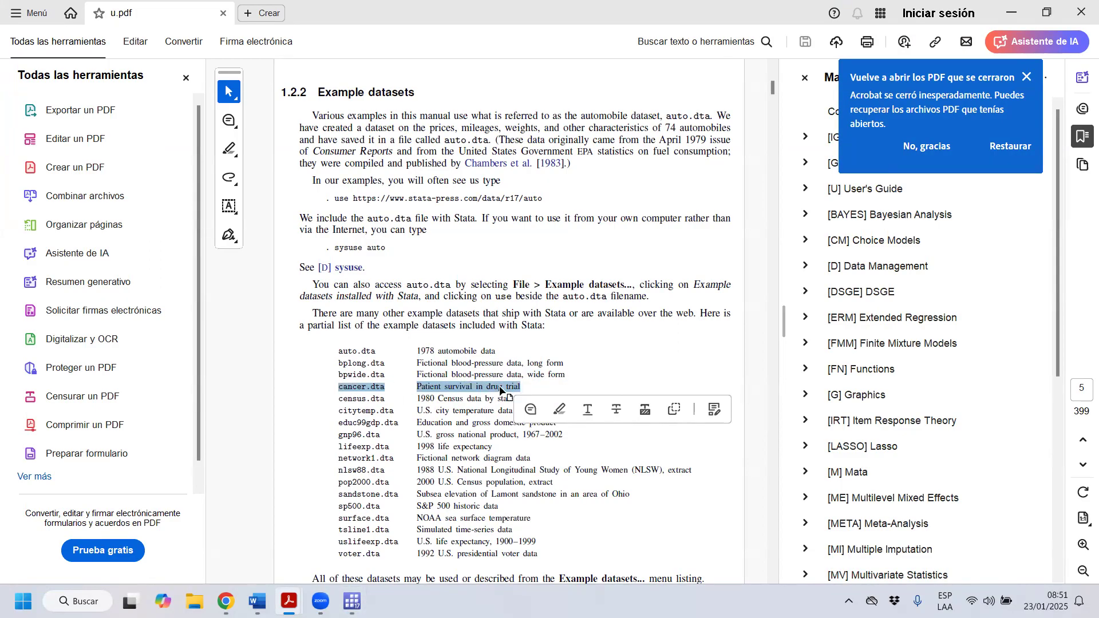
{"action": "left_click", "coordinate": [467, 393]}
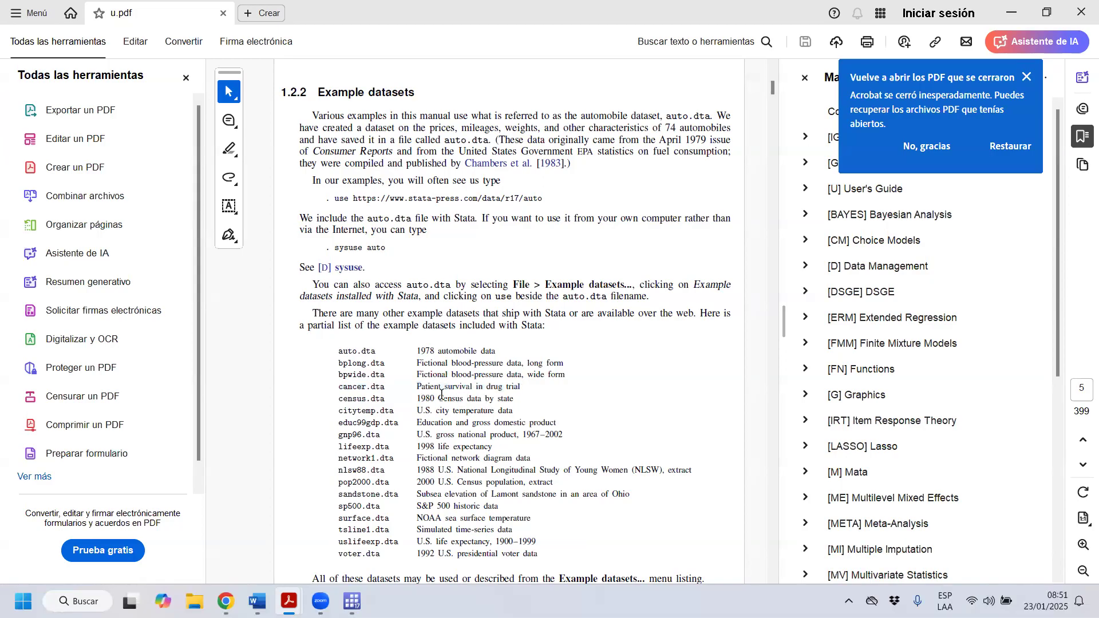
- Examine the example dataset entries from census.dta to lifeexp.dta, highlighting each name and description while reading
{"action": "mouse_move", "coordinate": [356, 400]}
{"action": "left_mouse_down"}
{"action": "mouse_move", "coordinate": [514, 401]}
{"action": "mouse_move", "coordinate": [511, 410]}
{"action": "left_mouse_up"}
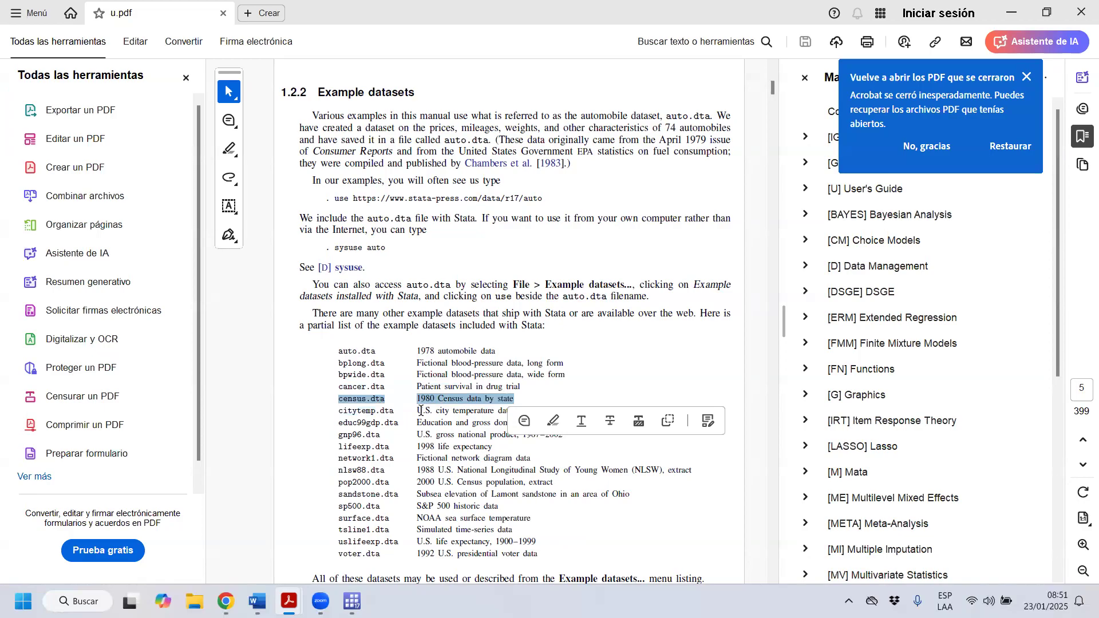
{"action": "scroll", "coordinate": [421, 411], "scroll_direction": "down", "scroll_amount": 1}
{"action": "left_click", "coordinate": [390, 384]}
{"action": "left_click_drag", "start_coordinate": [360, 384], "coordinate": [516, 387]}
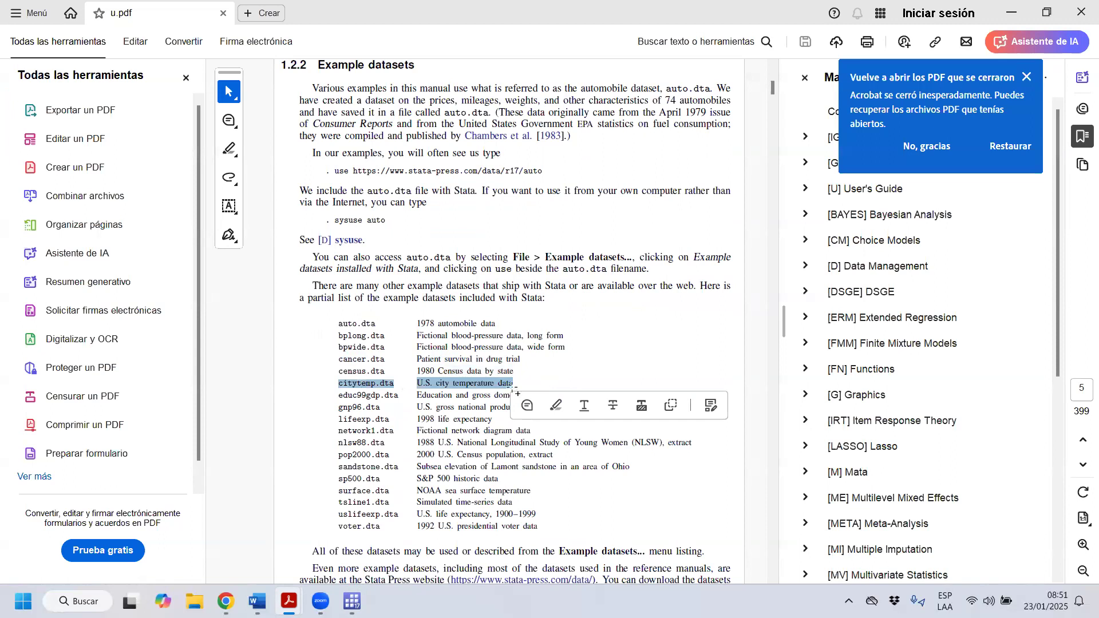
{"action": "left_click", "coordinate": [368, 399]}
{"action": "left_click_drag", "start_coordinate": [351, 397], "coordinate": [553, 391]}
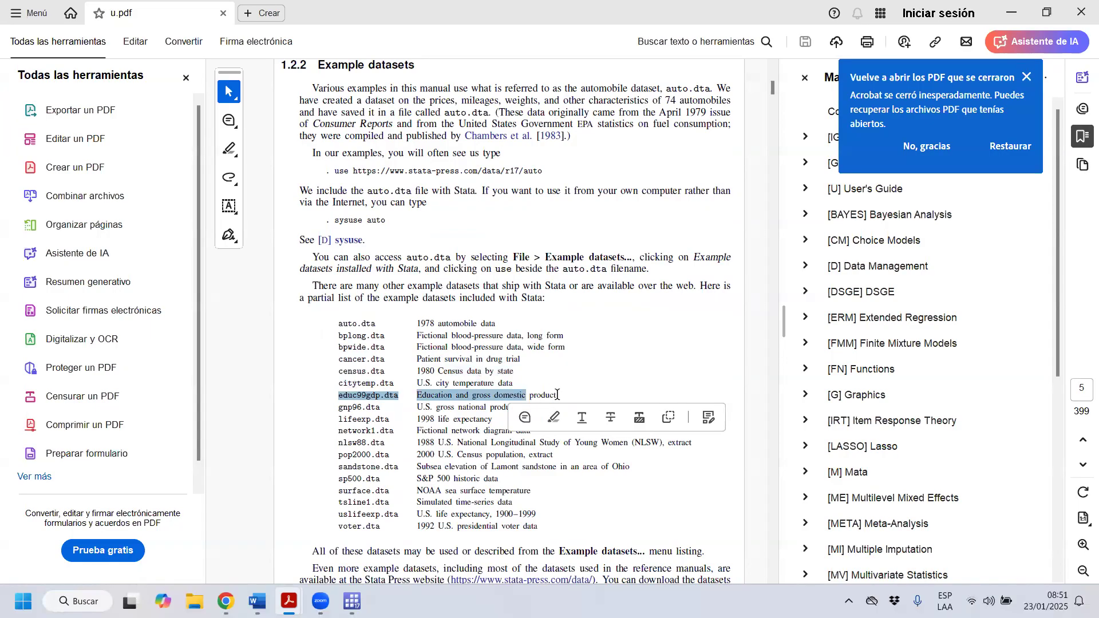
{"action": "left_click", "coordinate": [355, 406]}
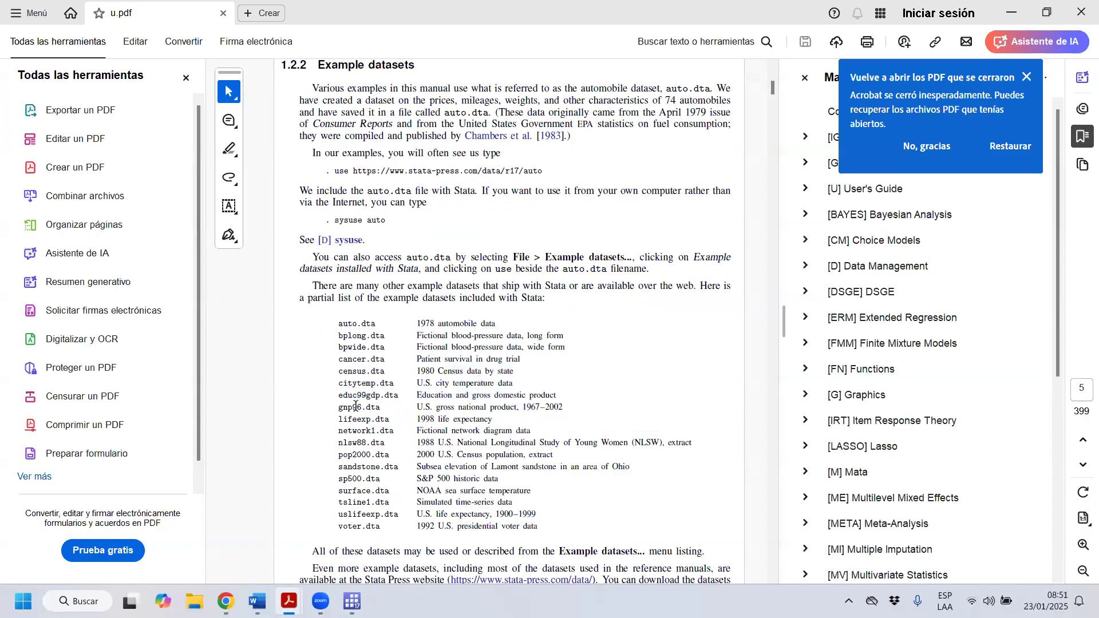
{"action": "left_click_drag", "start_coordinate": [345, 406], "coordinate": [545, 407]}
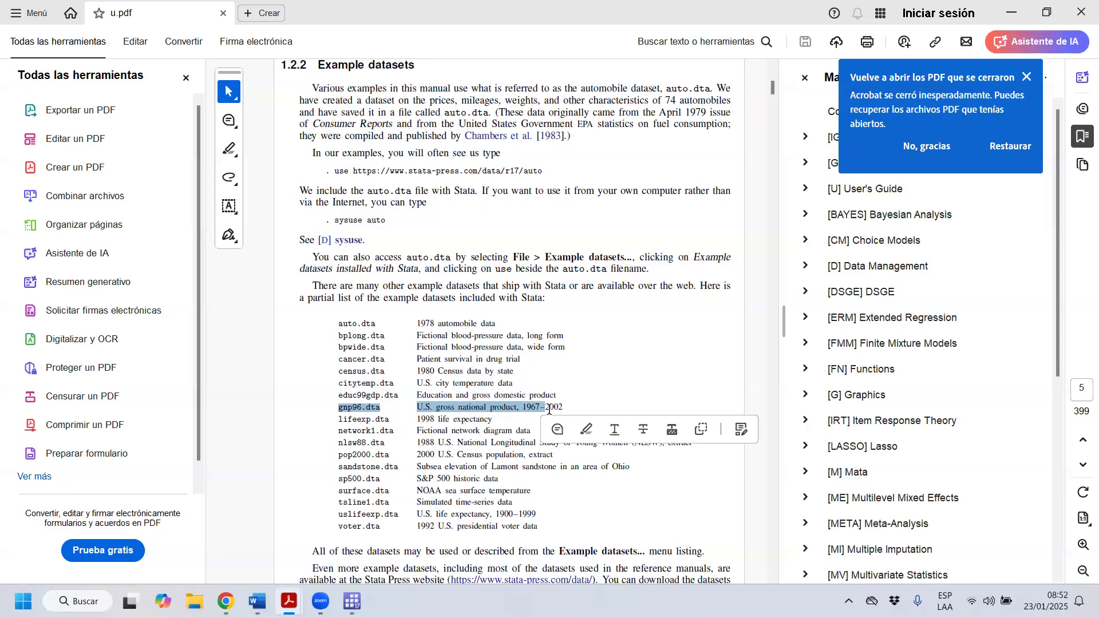
{"action": "left_click_drag", "start_coordinate": [356, 420], "coordinate": [381, 421]}
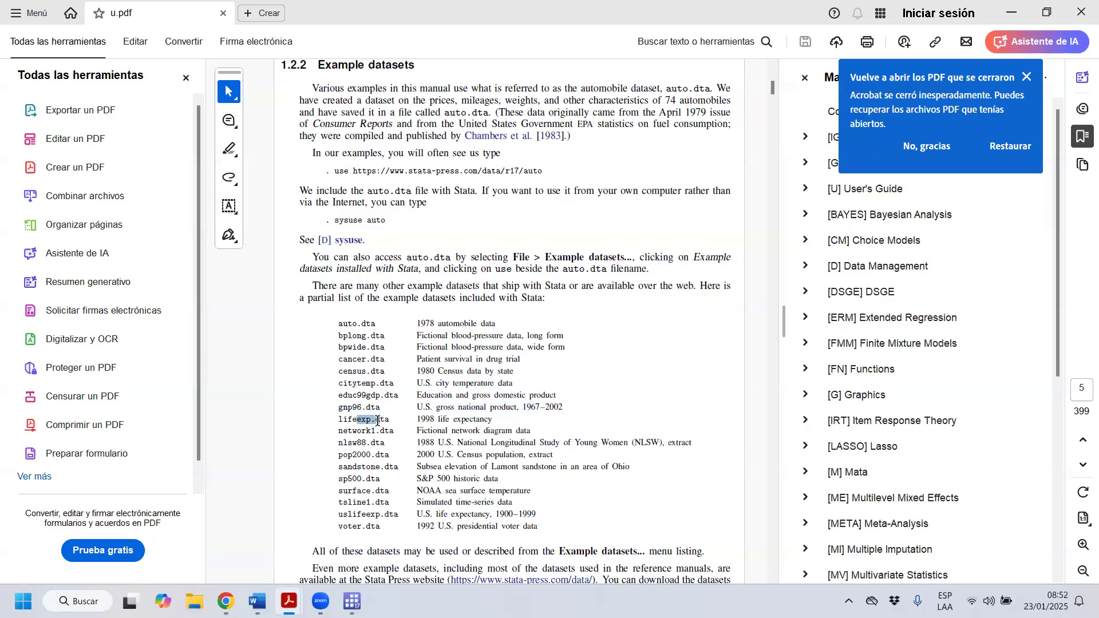
- Highlight the dataset list from auto.dta to voter.dta, look through the following manual pages up to the references, and close the PDF
{"action": "scroll", "coordinate": [360, 423], "scroll_direction": "down", "scroll_amount": 2}
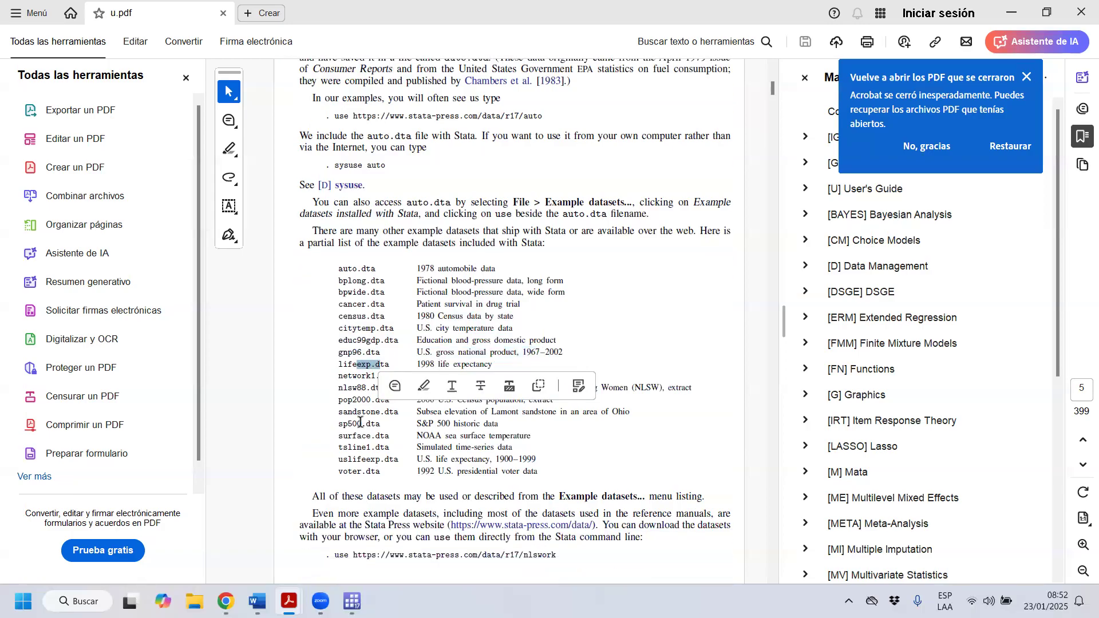
{"action": "mouse_move", "coordinate": [332, 269]}
{"action": "left_mouse_down"}
{"action": "mouse_move", "coordinate": [521, 304]}
{"action": "mouse_move", "coordinate": [573, 436]}
{"action": "mouse_move", "coordinate": [520, 471]}
{"action": "left_mouse_up"}
{"action": "scroll", "coordinate": [509, 462], "scroll_direction": "down", "scroll_amount": 5}
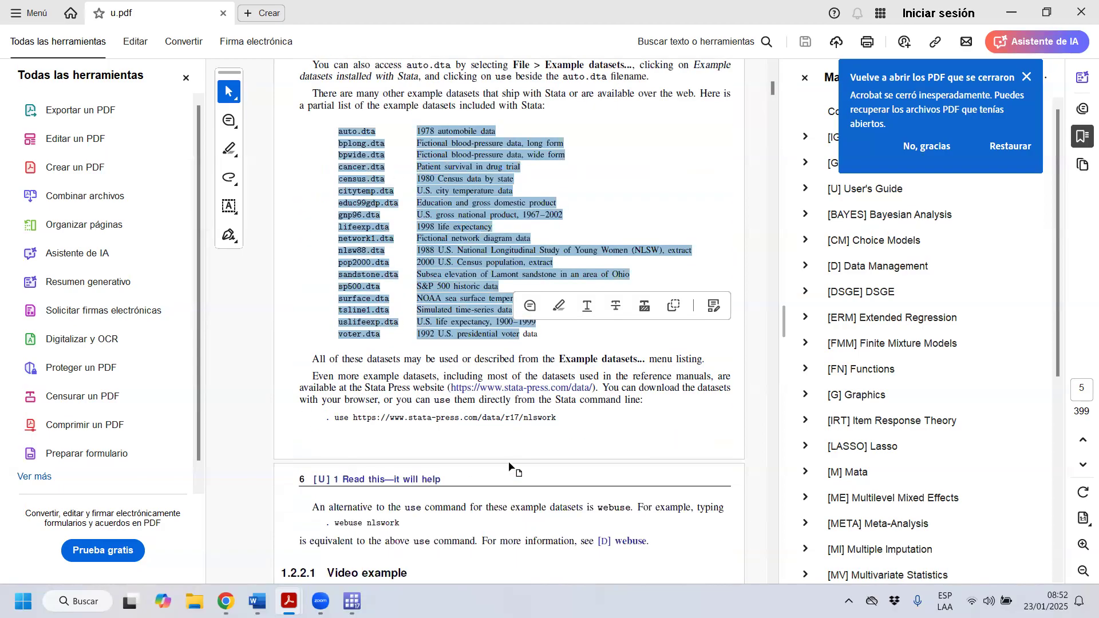
{"action": "scroll", "coordinate": [508, 462], "scroll_direction": "down", "scroll_amount": 3}
{"action": "scroll", "coordinate": [473, 433], "scroll_direction": "down", "scroll_amount": 1}
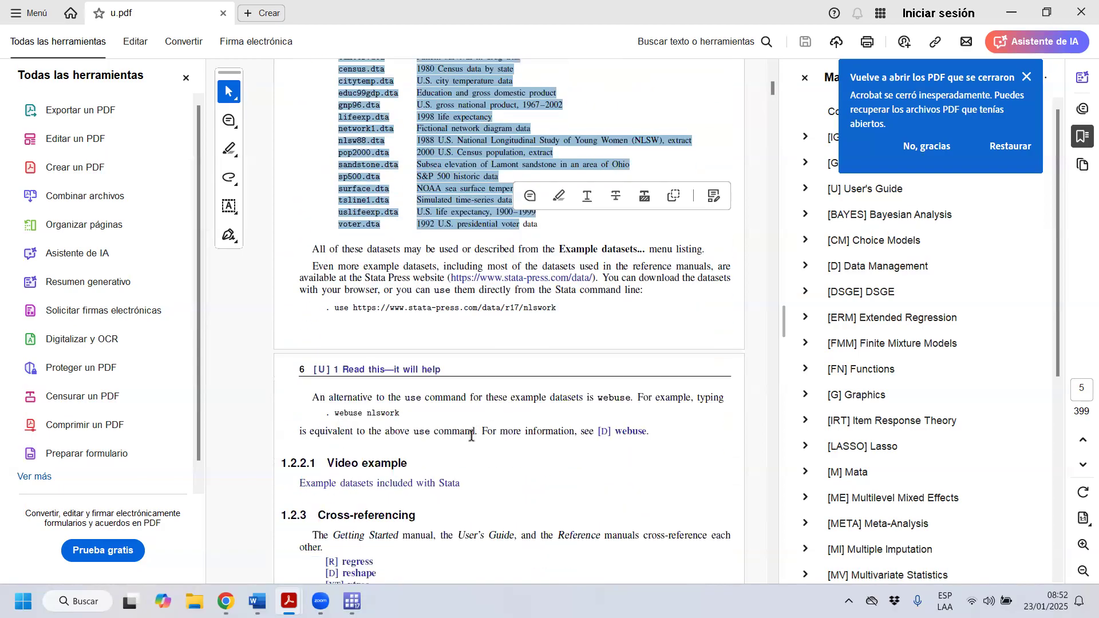
{"action": "left_click", "coordinate": [387, 487]}
{"action": "left_click", "coordinate": [679, 325]}
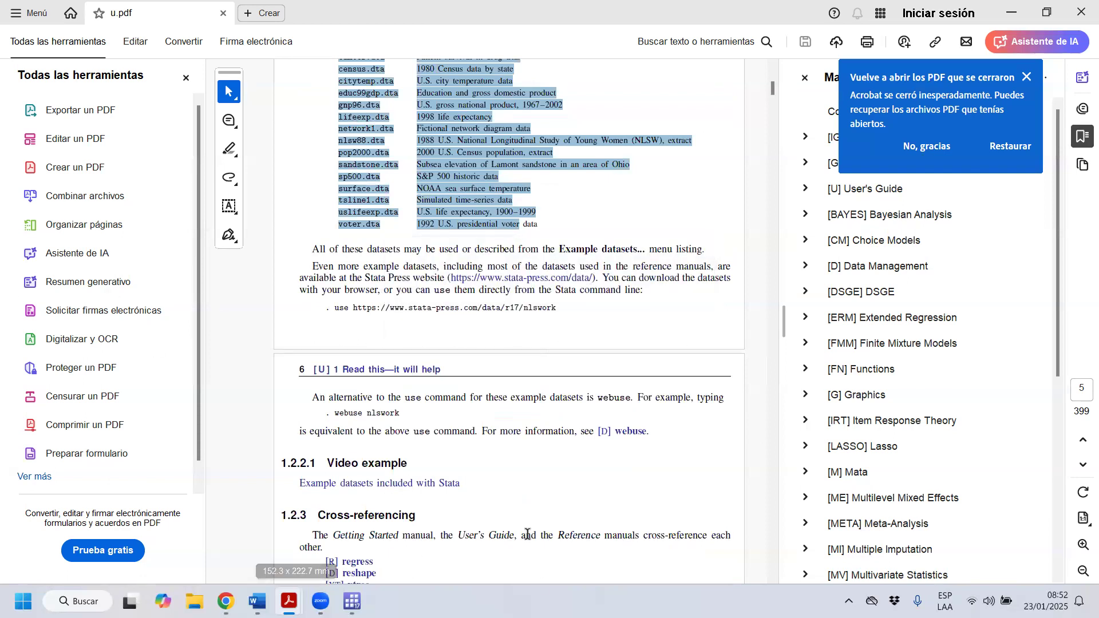
{"action": "scroll", "coordinate": [485, 486], "scroll_direction": "down", "scroll_amount": 1}
{"action": "scroll", "coordinate": [484, 486], "scroll_direction": "down", "scroll_amount": 1}
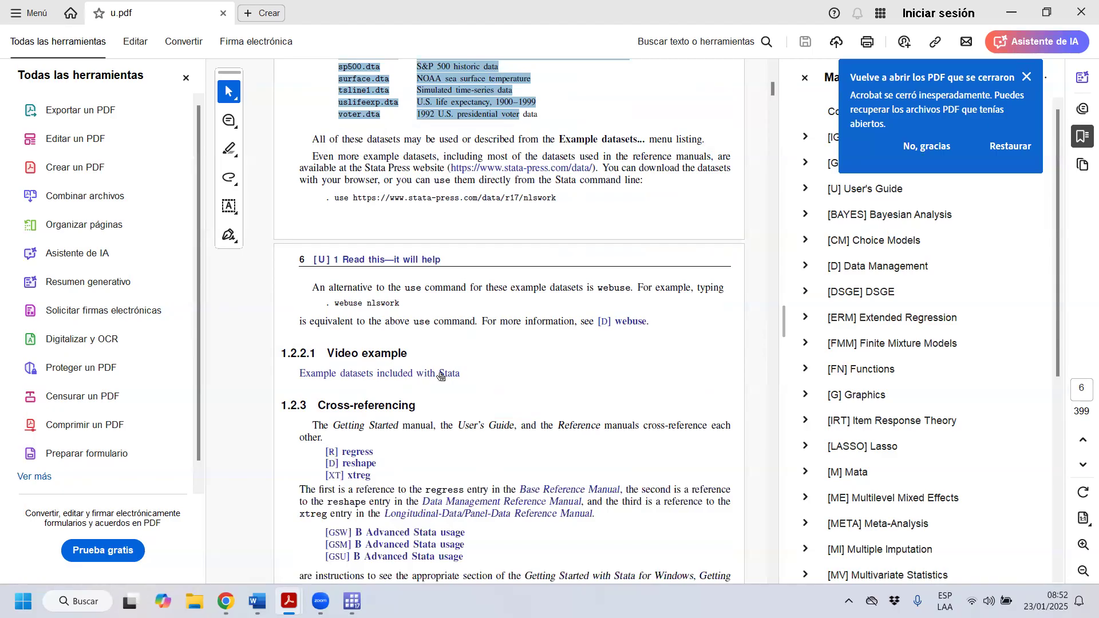
{"action": "scroll", "coordinate": [439, 378], "scroll_direction": "down", "scroll_amount": 10}
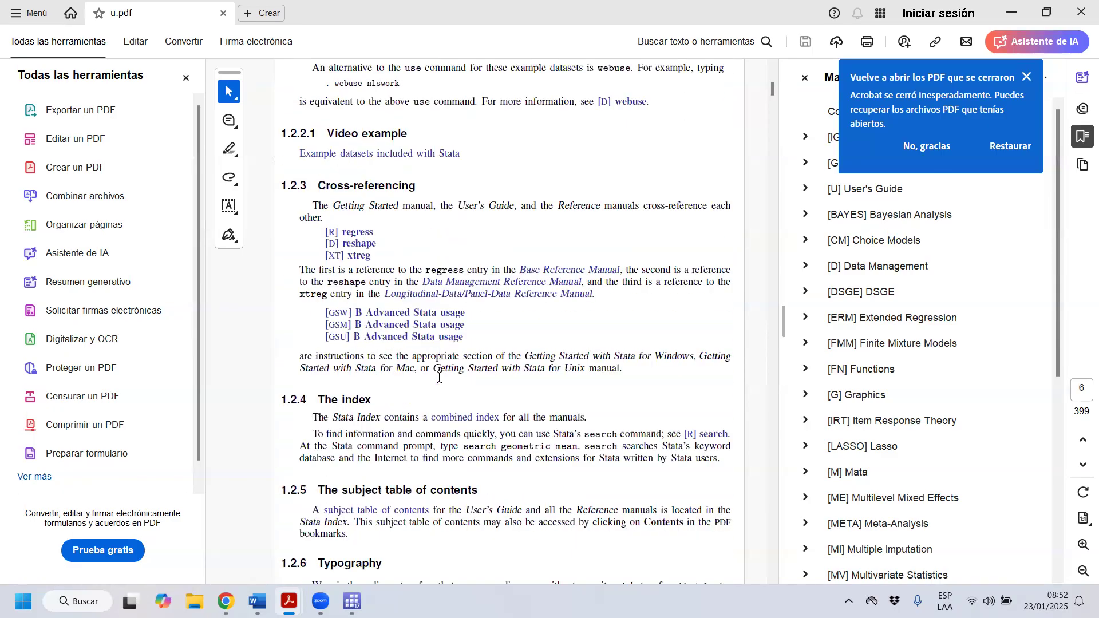
{"action": "scroll", "coordinate": [439, 380], "scroll_direction": "down", "scroll_amount": 9}
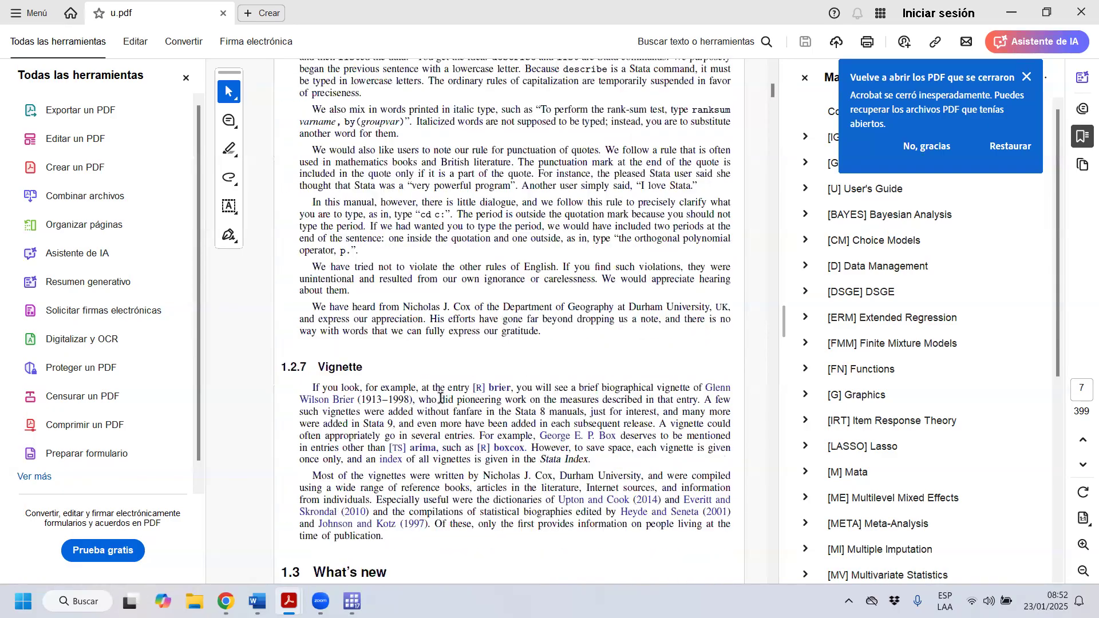
{"action": "scroll", "coordinate": [511, 406], "scroll_direction": "down", "scroll_amount": 12}
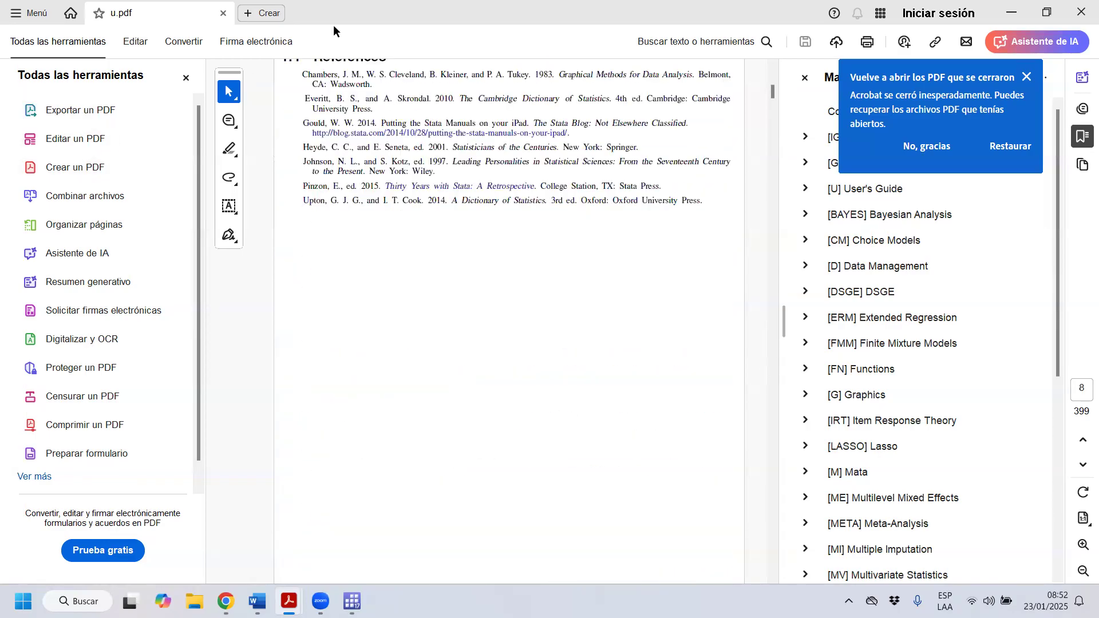
{"action": "left_click", "coordinate": [1087, 7]}
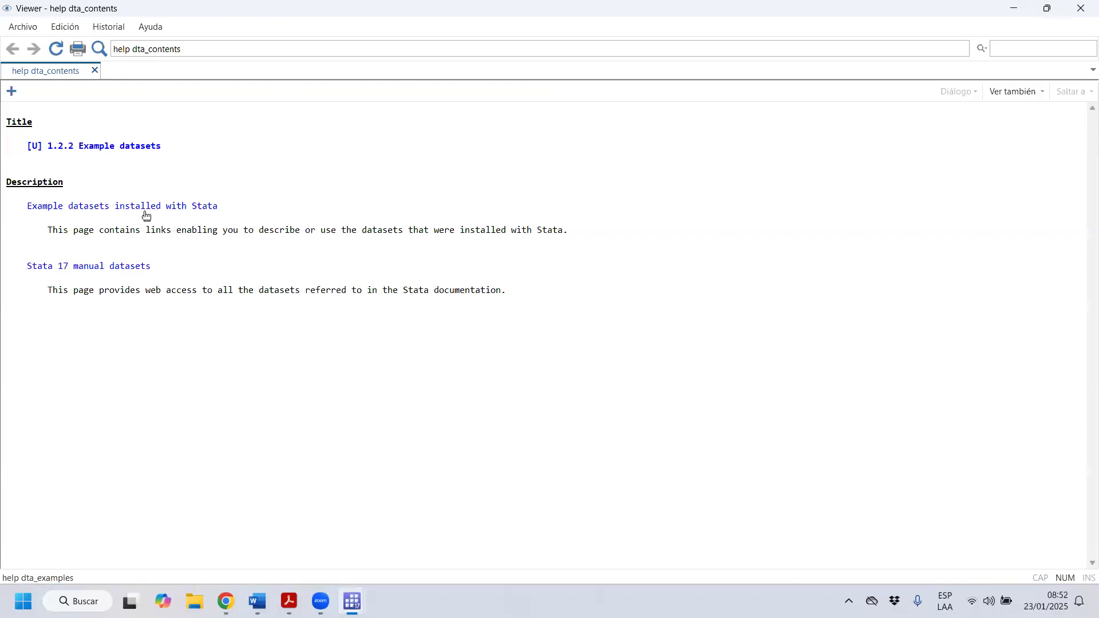
- Look through the list of Stata 17 manual datasets and return to the dta_contents help page
{"action": "left_click", "coordinate": [117, 268]}
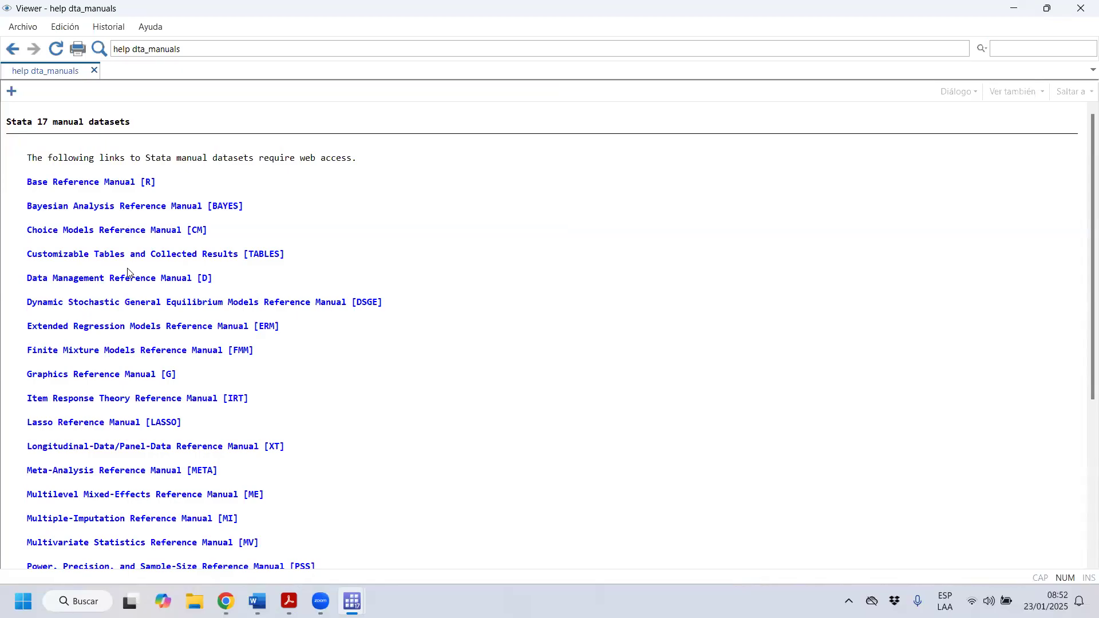
{"action": "scroll", "coordinate": [137, 270], "scroll_direction": "down", "scroll_amount": 5}
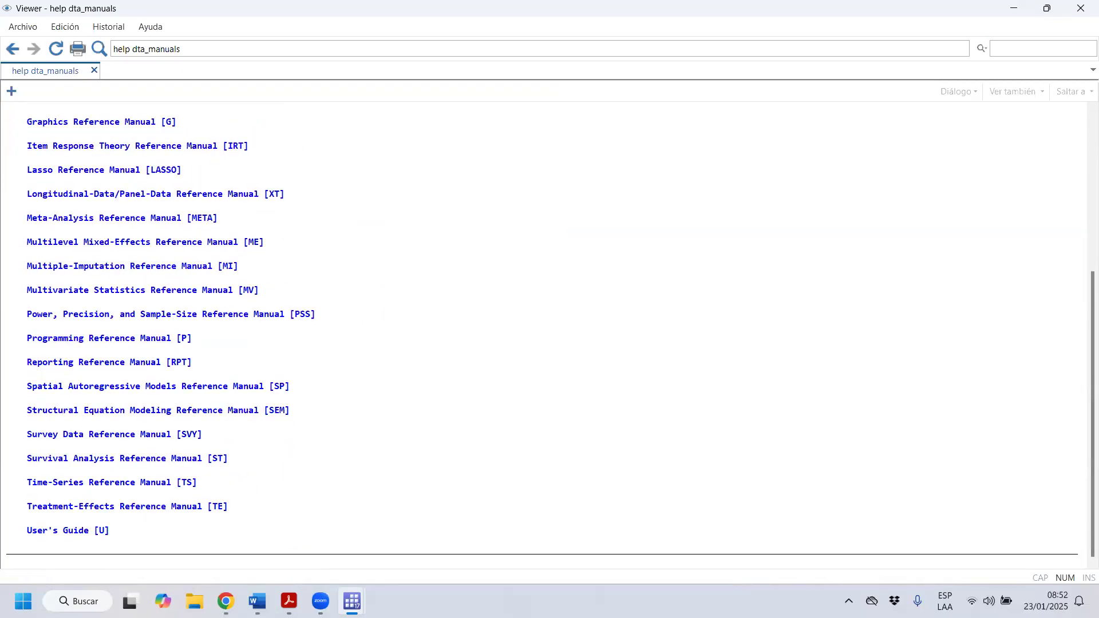
{"action": "left_click", "coordinate": [13, 49]}
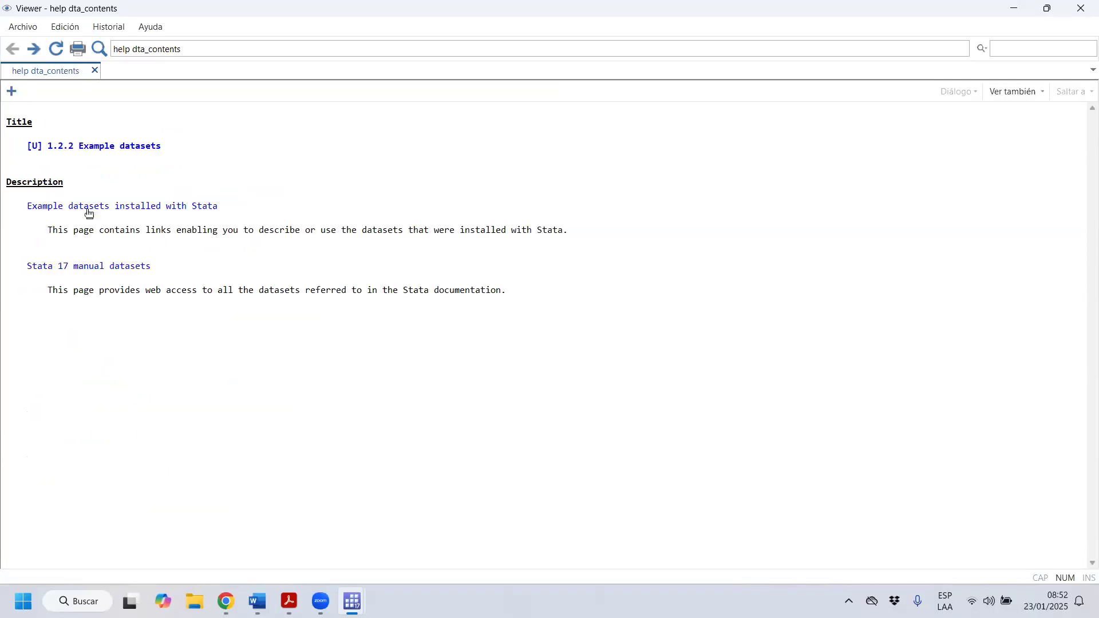
- View the example datasets installed with Stata and follow the link to the datasets used in the Stata documentation
{"action": "left_click", "coordinate": [89, 209]}
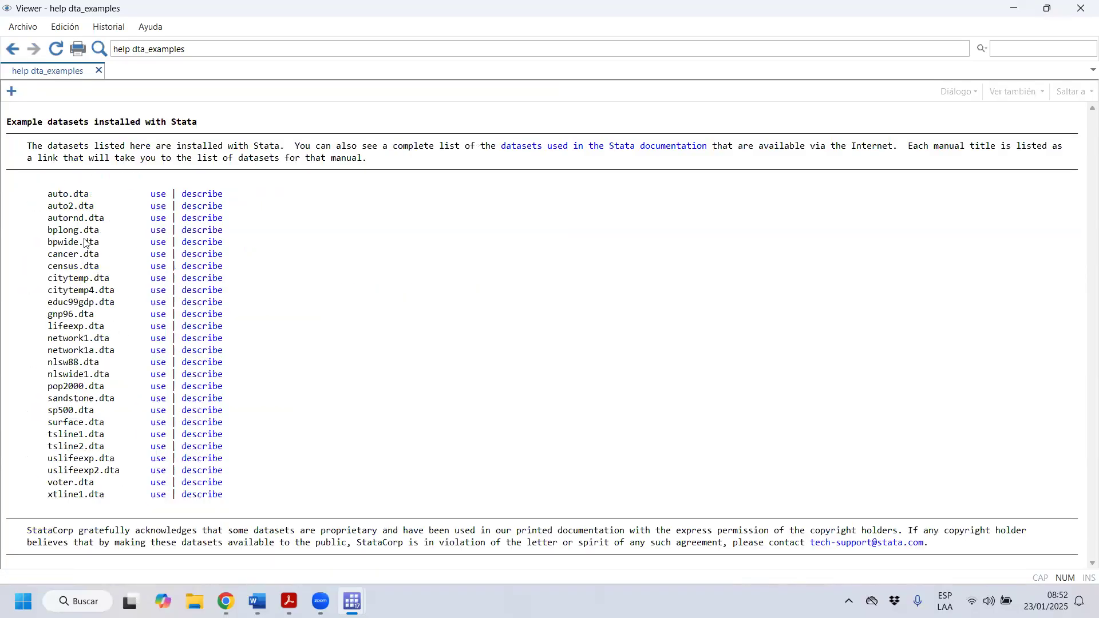
{"action": "left_click", "coordinate": [564, 150]}
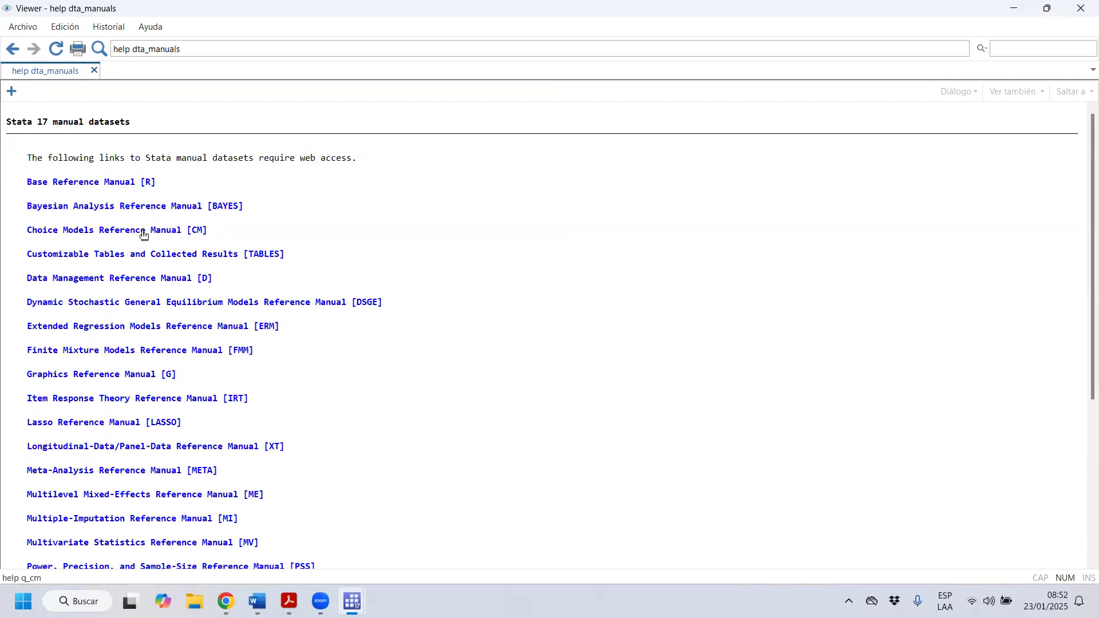
{"action": "scroll", "coordinate": [108, 412], "scroll_direction": "down", "scroll_amount": 4}
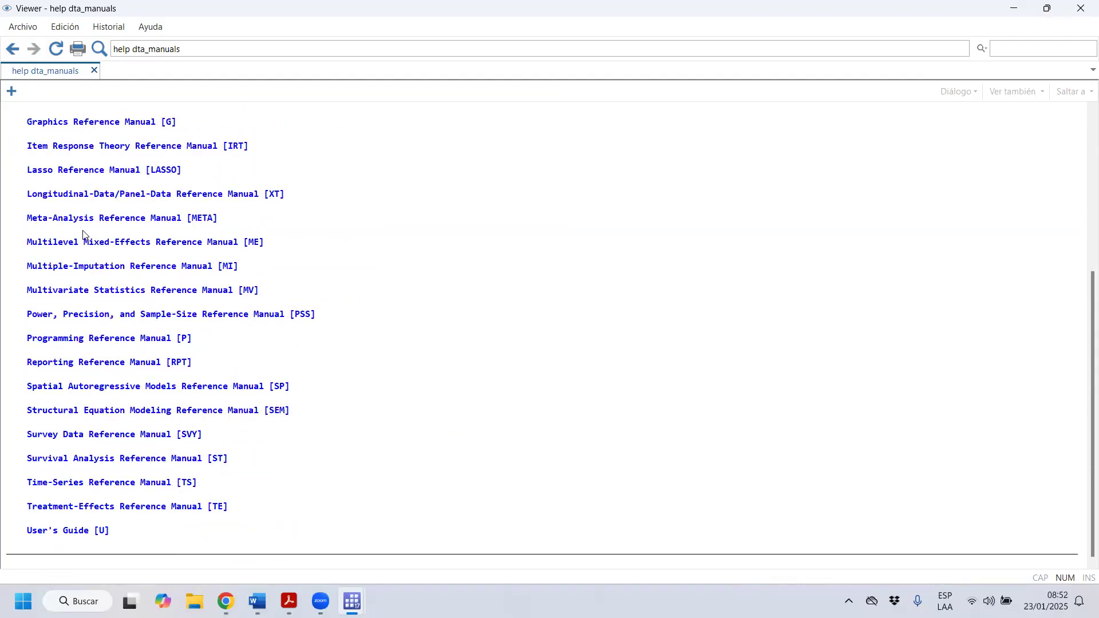
- Open the datasets of the Survival Analysis Reference Manual [ST] and look through the list by command
{"action": "left_click", "coordinate": [91, 459]}
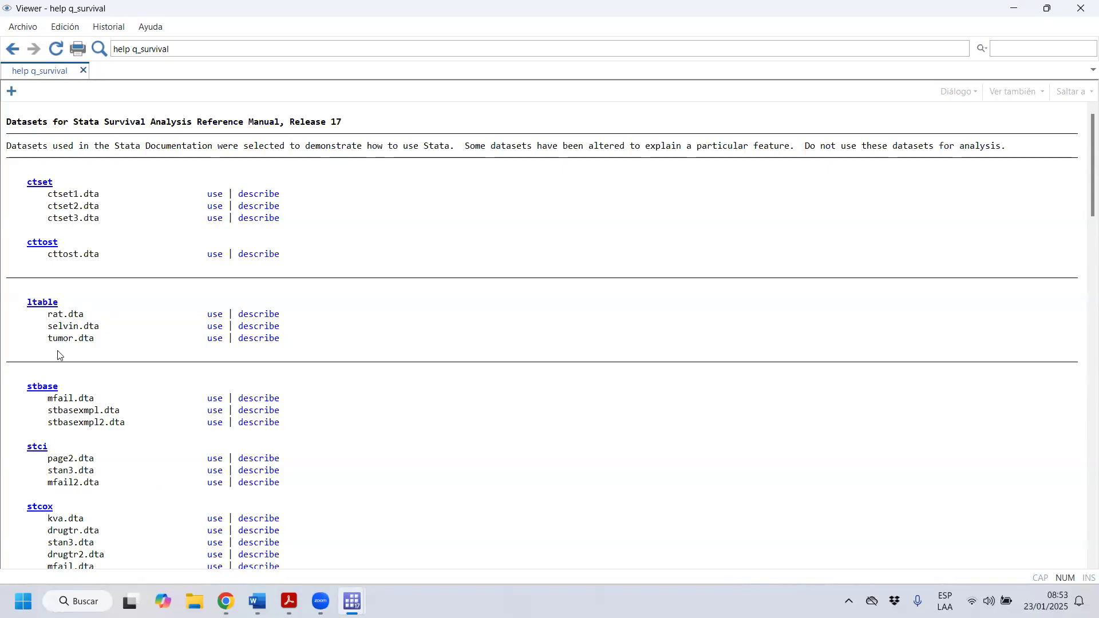
{"action": "scroll", "coordinate": [63, 401], "scroll_direction": "down", "scroll_amount": 4}
{"action": "scroll", "coordinate": [56, 500], "scroll_direction": "down", "scroll_amount": 13}
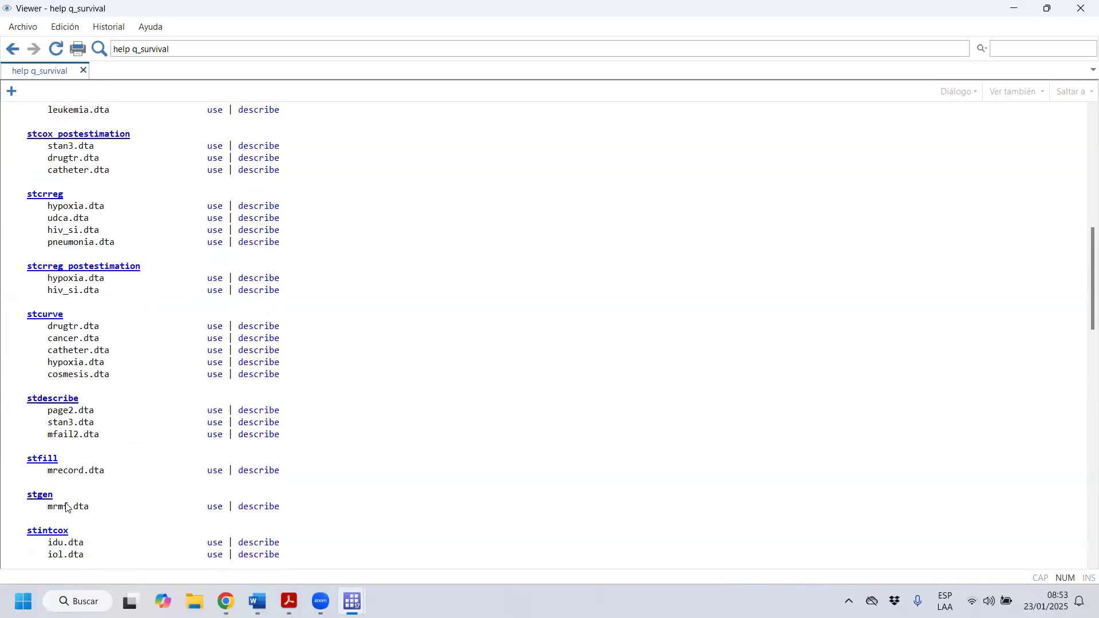
- Open the stgen manual entry from the survival datasets list and read through its syntax and functions to Remarks and examples
{"action": "left_click", "coordinate": [34, 388]}
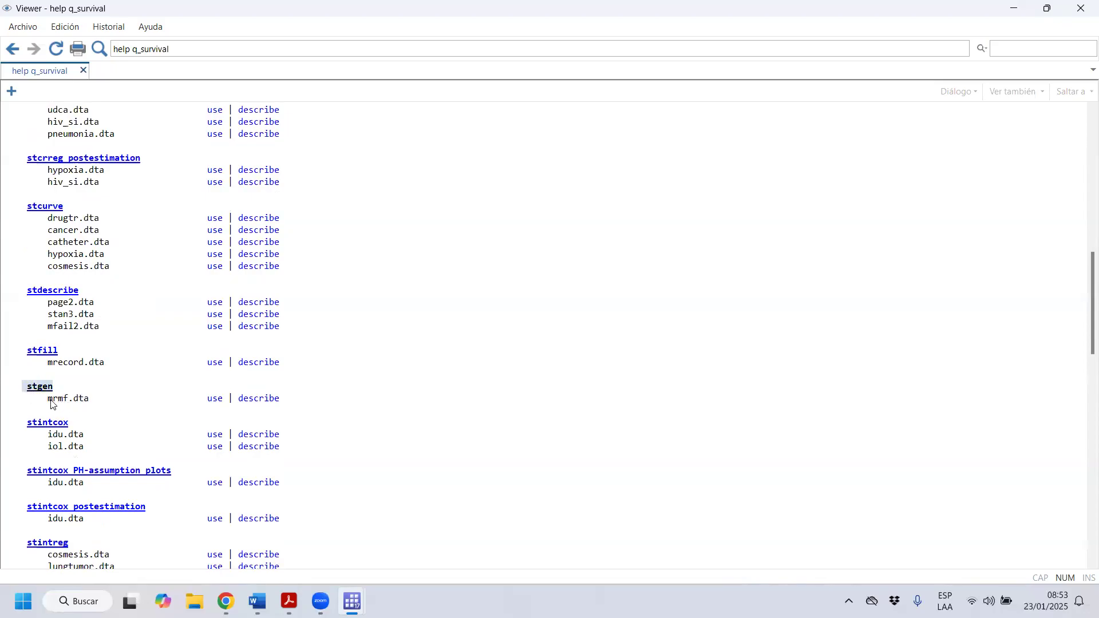
{"action": "left_click_drag", "start_coordinate": [47, 405], "coordinate": [86, 408]}
{"action": "left_click", "coordinate": [84, 407]}
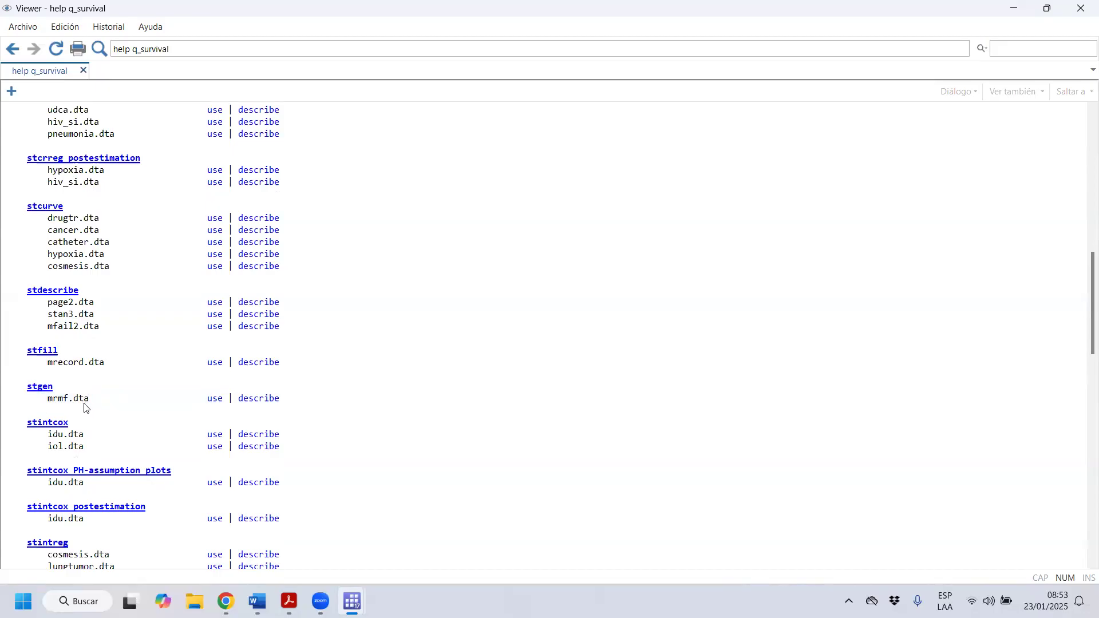
{"action": "left_click", "coordinate": [44, 392]}
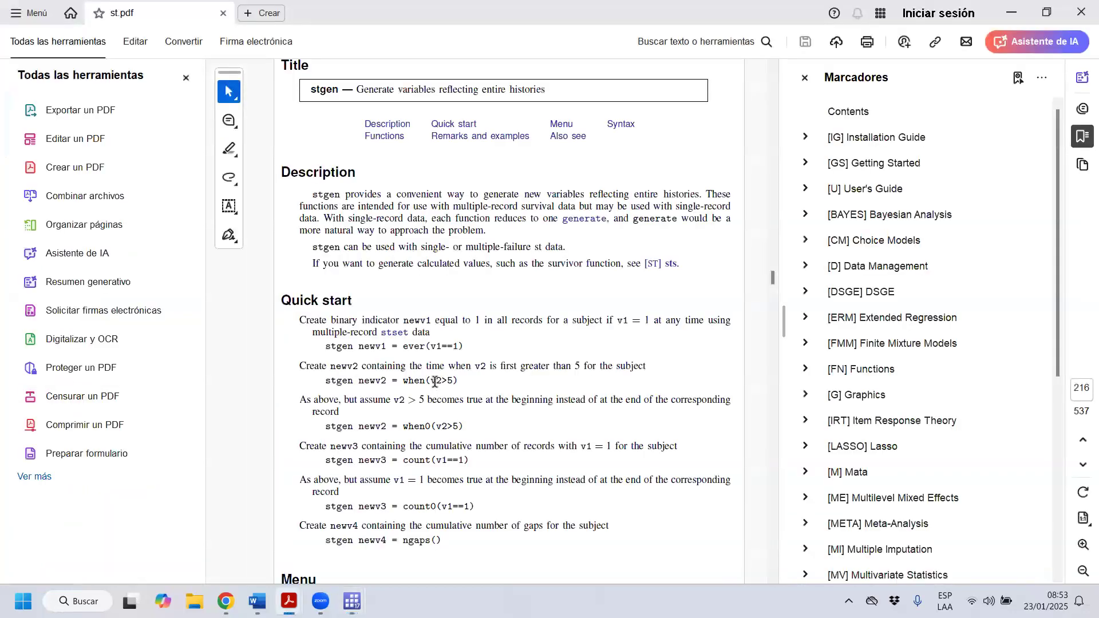
{"action": "scroll", "coordinate": [434, 378], "scroll_direction": "down", "scroll_amount": 2}
{"action": "scroll", "coordinate": [434, 373], "scroll_direction": "down", "scroll_amount": 5}
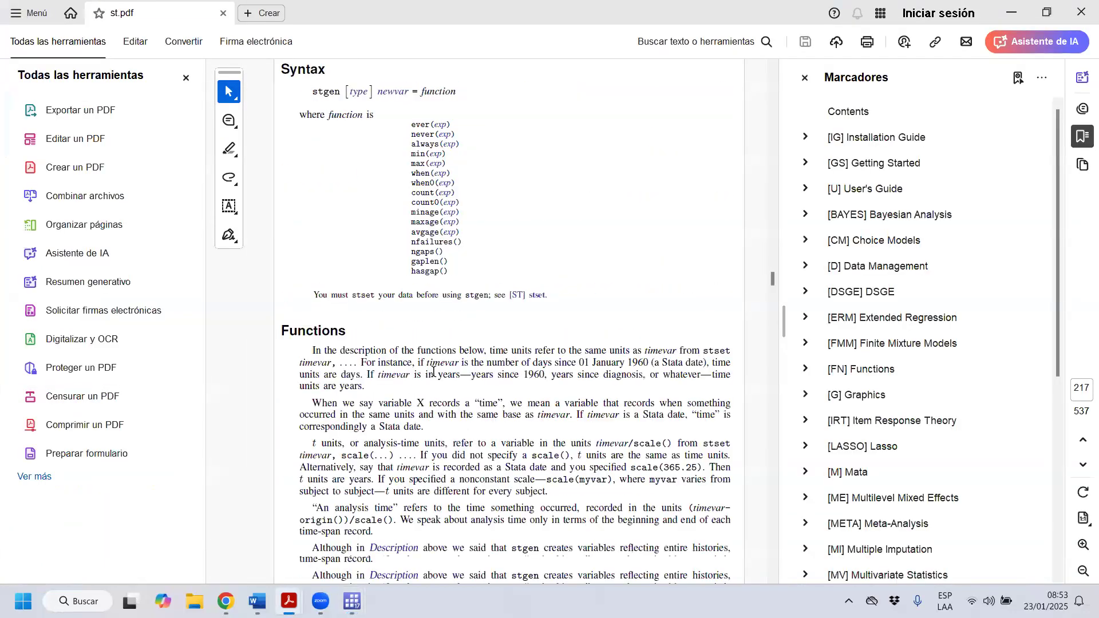
{"action": "scroll", "coordinate": [434, 371], "scroll_direction": "down", "scroll_amount": 10}
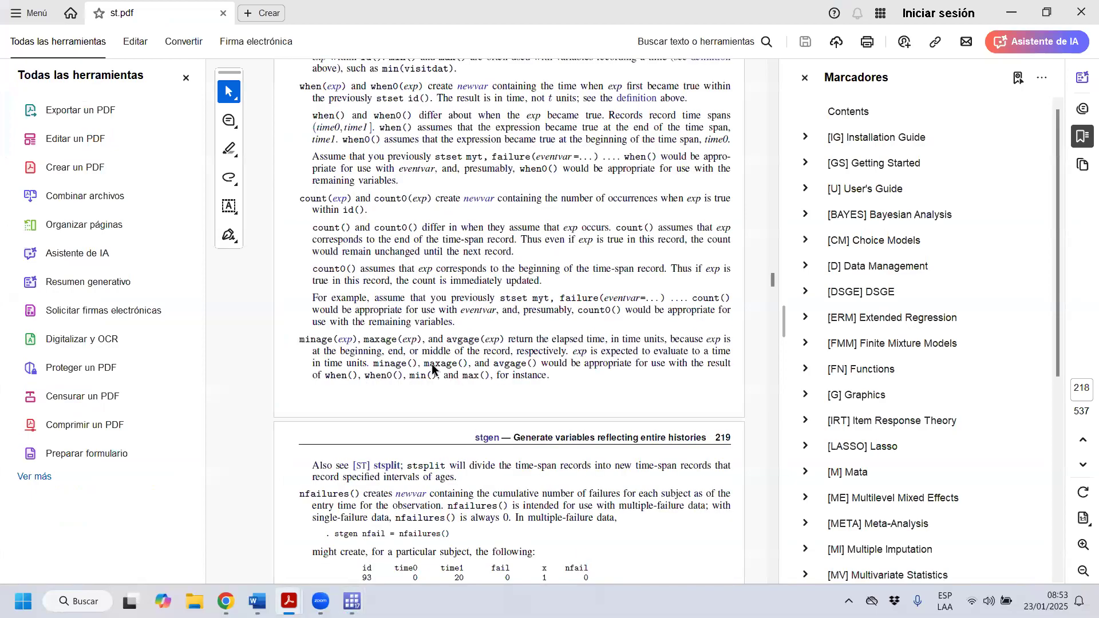
{"action": "scroll", "coordinate": [432, 363], "scroll_direction": "down", "scroll_amount": 10}
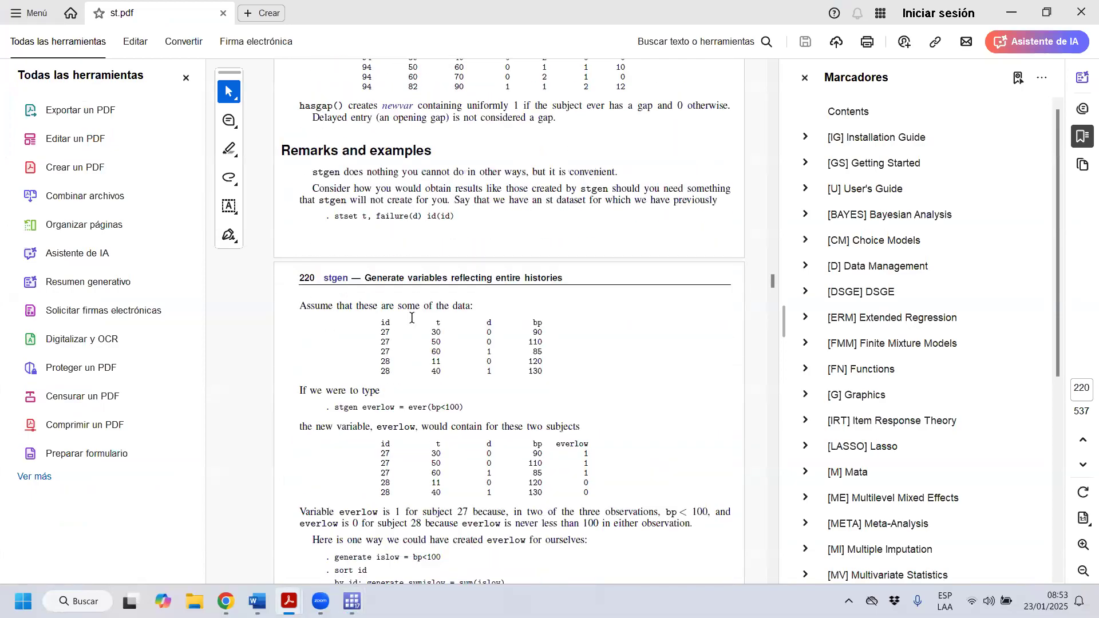
{"action": "scroll", "coordinate": [411, 319], "scroll_direction": "down", "scroll_amount": 2}
{"action": "scroll", "coordinate": [315, 291], "scroll_direction": "down", "scroll_amount": 3}
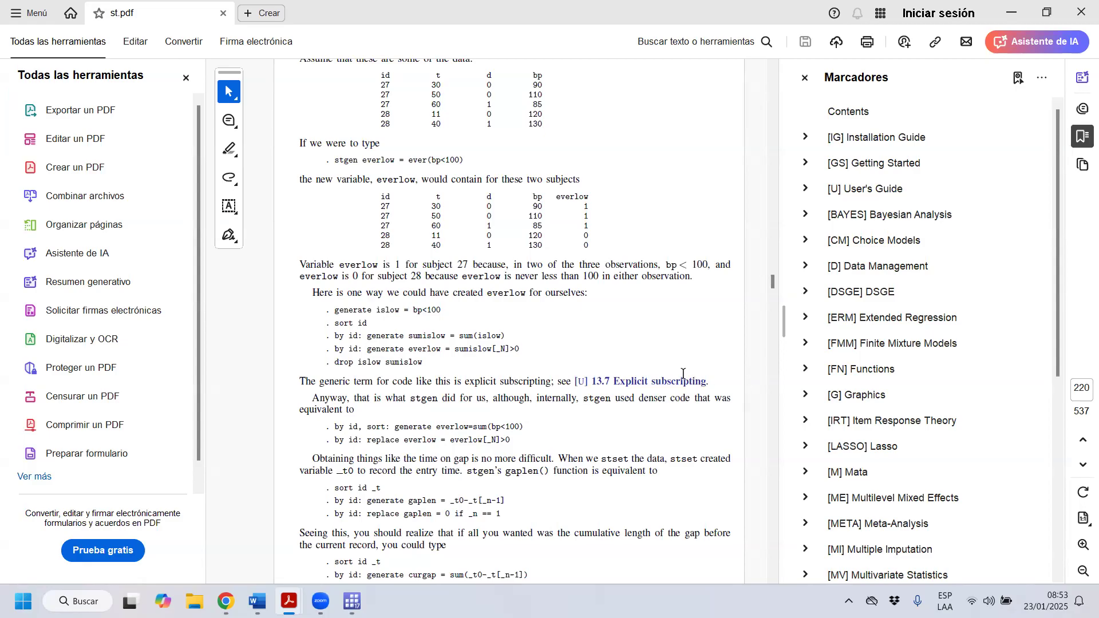
- Examine Example 1 of the stgen entry, which uses the mrmf dataset, and highlight the text about covariates x1 and x2
{"action": "scroll", "coordinate": [684, 373], "scroll_direction": "down", "scroll_amount": 10}
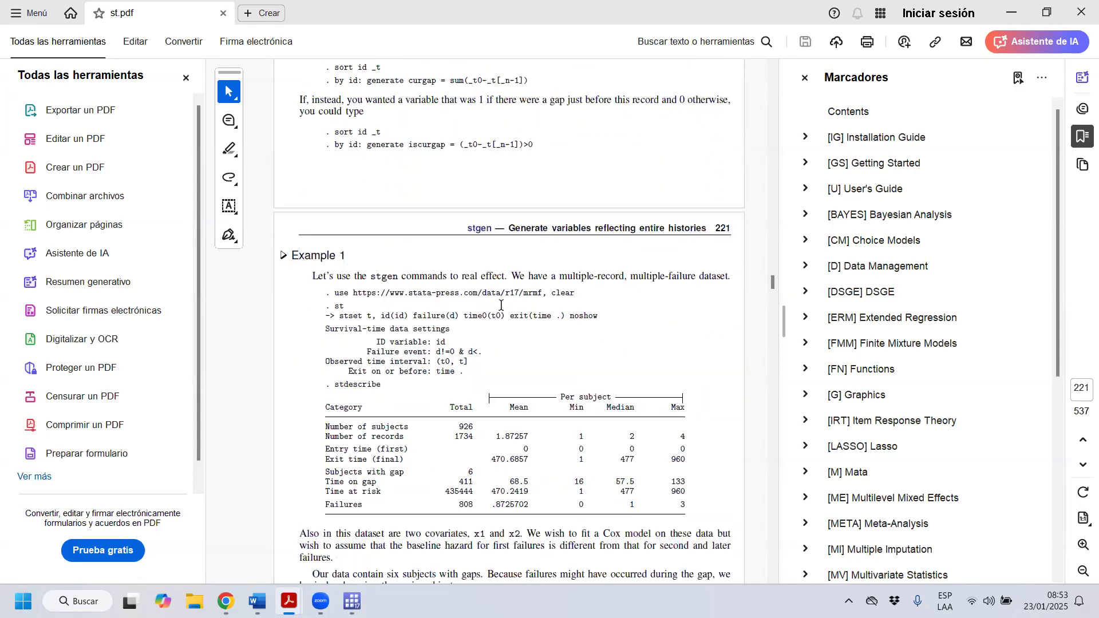
{"action": "scroll", "coordinate": [400, 356], "scroll_direction": "down", "scroll_amount": 2}
{"action": "left_click_drag", "start_coordinate": [359, 452], "coordinate": [692, 452]}
{"action": "scroll", "coordinate": [660, 480], "scroll_direction": "down", "scroll_amount": 1}
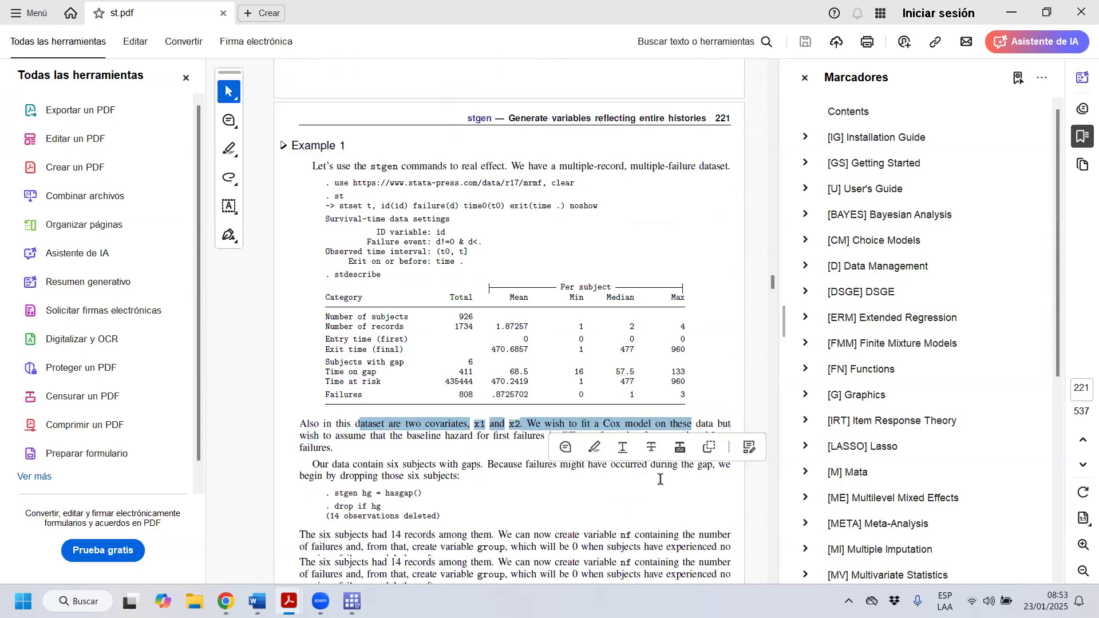
{"action": "scroll", "coordinate": [660, 480], "scroll_direction": "down", "scroll_amount": 2}
{"action": "scroll", "coordinate": [400, 487], "scroll_direction": "down", "scroll_amount": 2}
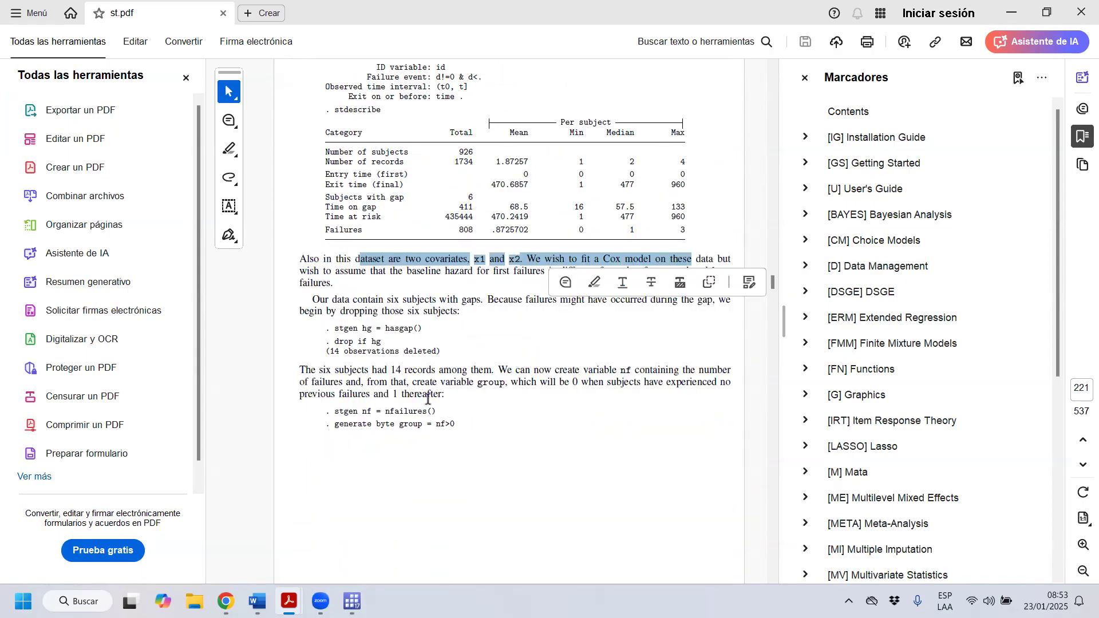
{"action": "scroll", "coordinate": [428, 399], "scroll_direction": "down", "scroll_amount": 7}
{"action": "scroll", "coordinate": [427, 431], "scroll_direction": "down", "scroll_amount": 8}
{"action": "scroll", "coordinate": [427, 431], "scroll_direction": "up", "scroll_amount": 10}
{"action": "scroll", "coordinate": [595, 373], "scroll_direction": "up", "scroll_amount": 5}
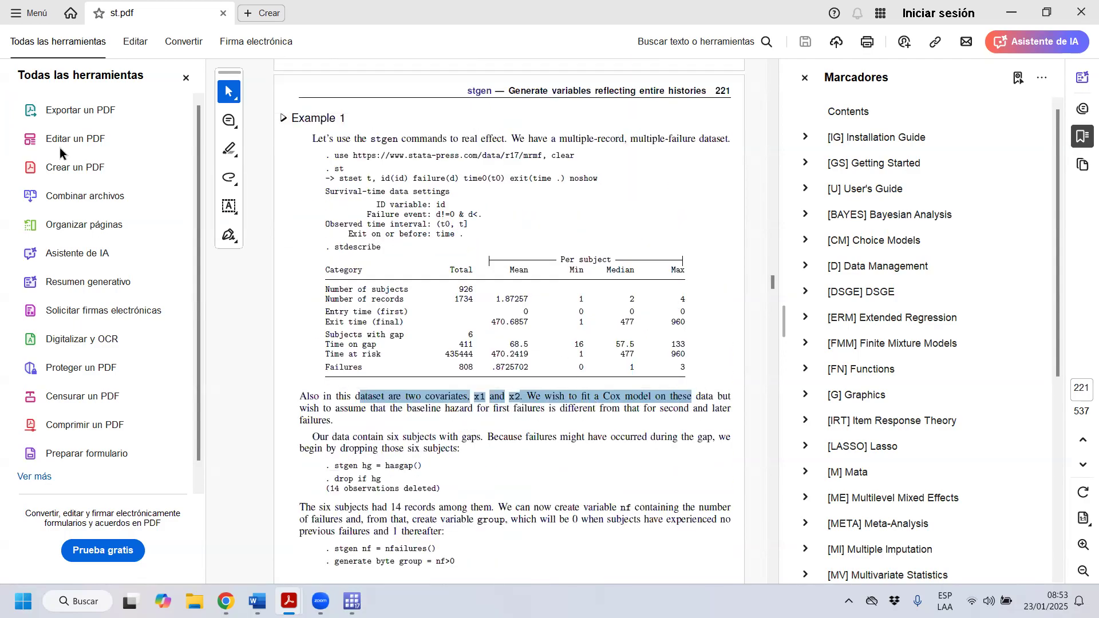
- Return to the Stata 17 manual datasets list, look through the manuals, and open the Base Reference Manual [R] datasets
{"action": "key", "text": "alt+Tab"}
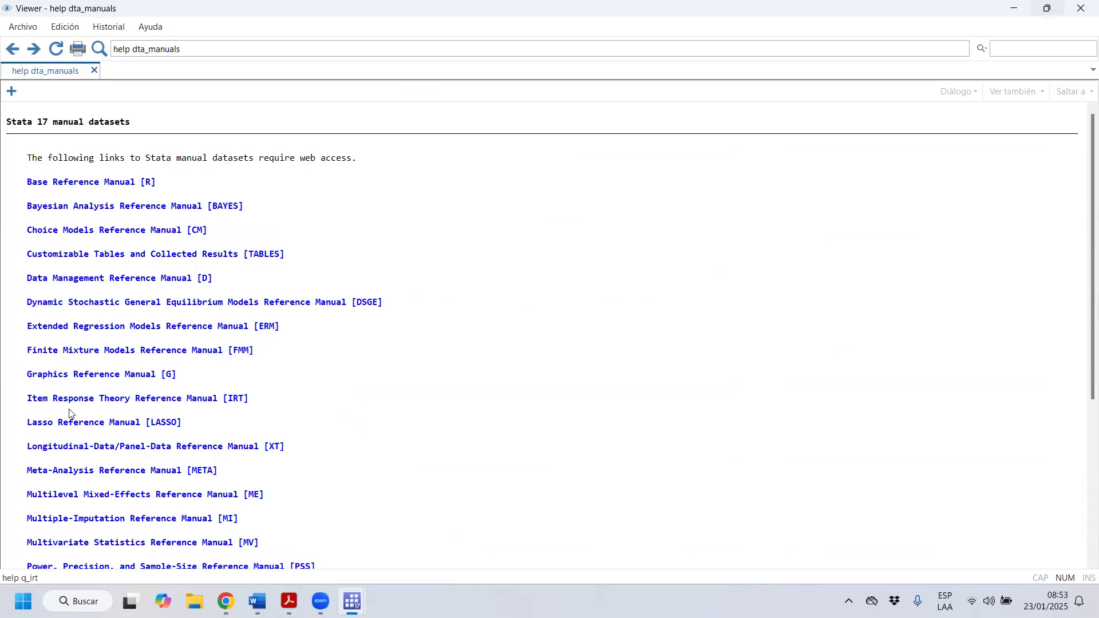
{"action": "scroll", "coordinate": [74, 444], "scroll_direction": "down", "scroll_amount": 1}
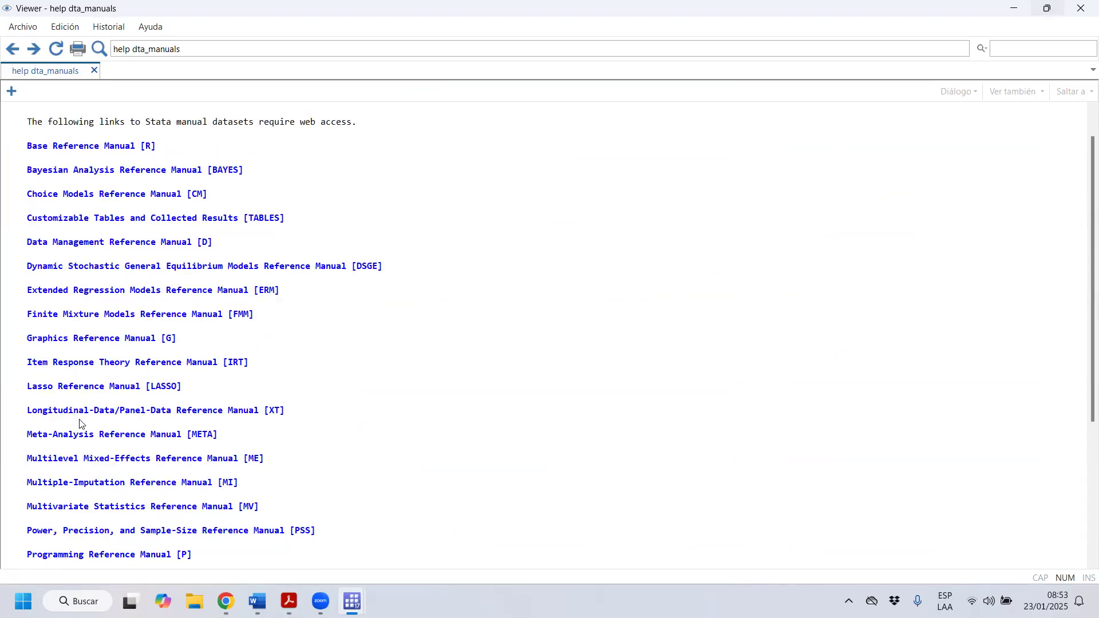
{"action": "scroll", "coordinate": [79, 424], "scroll_direction": "down", "scroll_amount": 2}
{"action": "scroll", "coordinate": [69, 480], "scroll_direction": "down", "scroll_amount": 1}
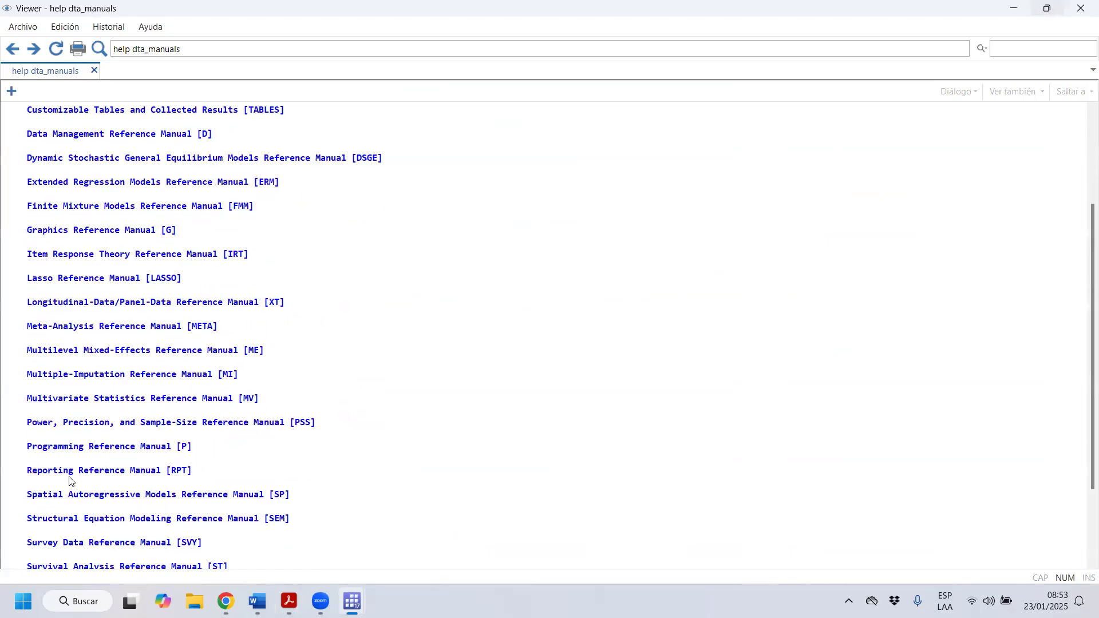
{"action": "scroll", "coordinate": [74, 483], "scroll_direction": "down", "scroll_amount": 1}
{"action": "scroll", "coordinate": [76, 507], "scroll_direction": "up", "scroll_amount": 2}
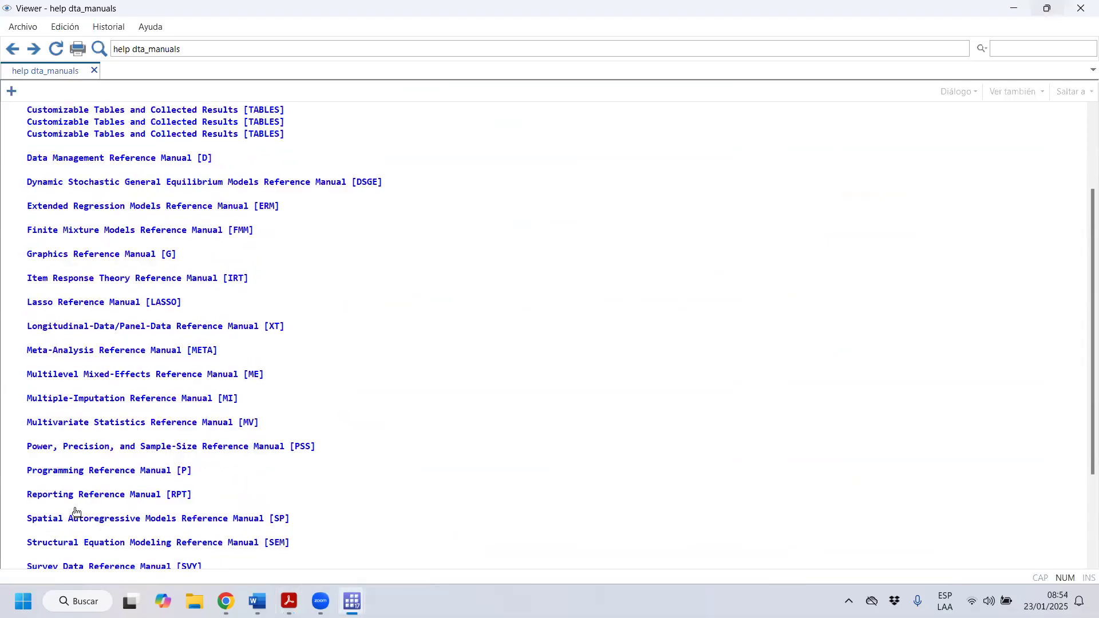
{"action": "scroll", "coordinate": [68, 458], "scroll_direction": "up", "scroll_amount": 4}
{"action": "left_click", "coordinate": [74, 181]}
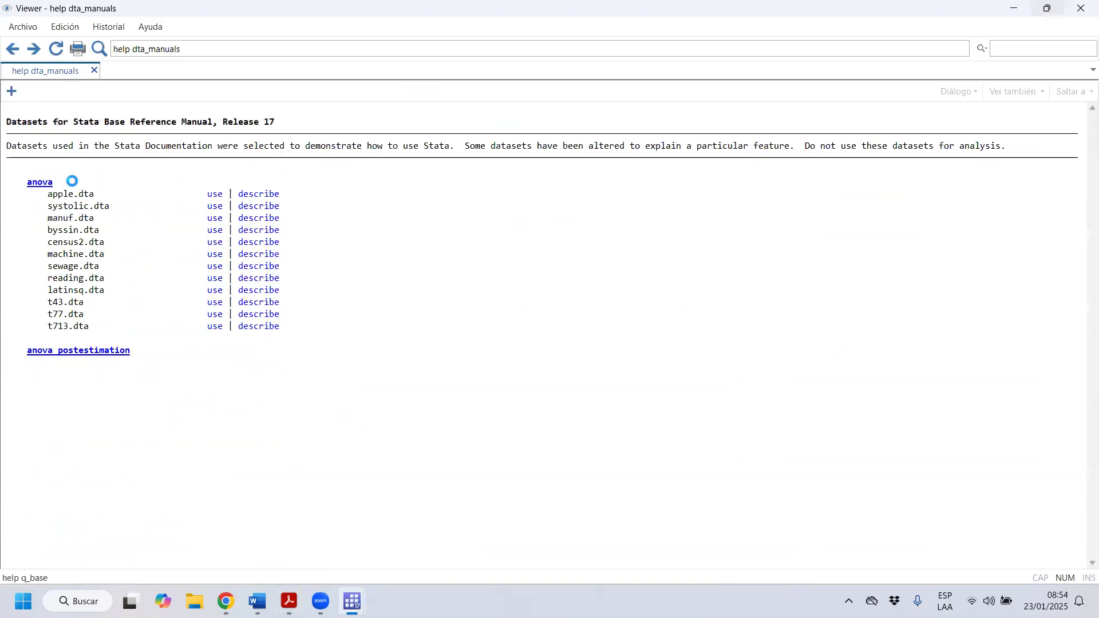
- Look through the Base Reference Manual datasets, covering the anova entries and those around regress and rocreg
{"action": "scroll", "coordinate": [80, 500], "scroll_direction": "down", "scroll_amount": 1}
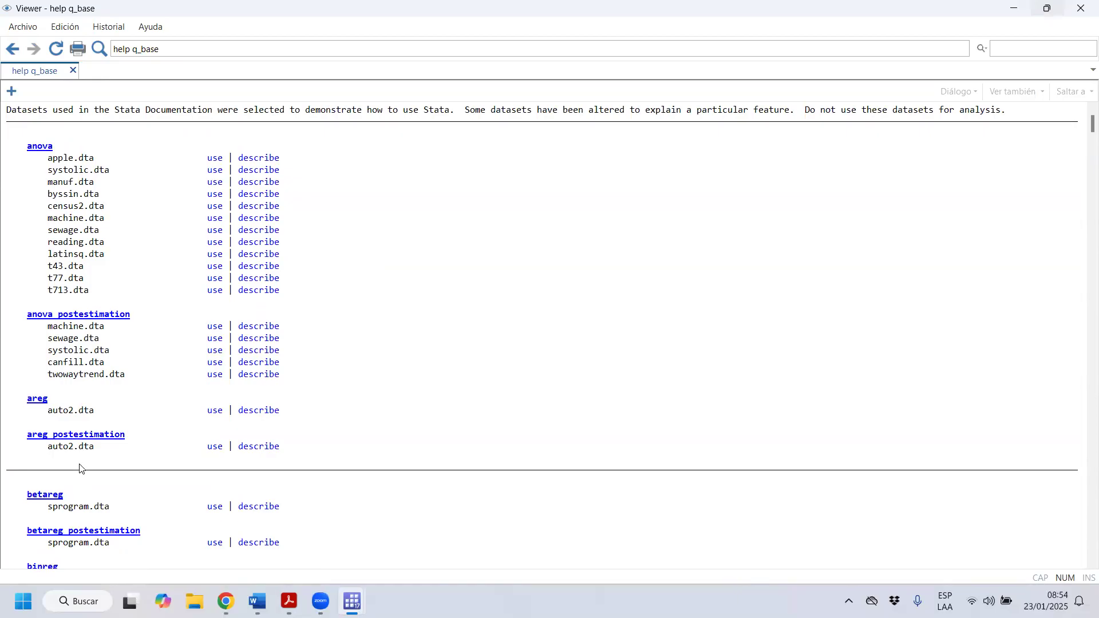
{"action": "scroll", "coordinate": [80, 470], "scroll_direction": "down", "scroll_amount": 20}
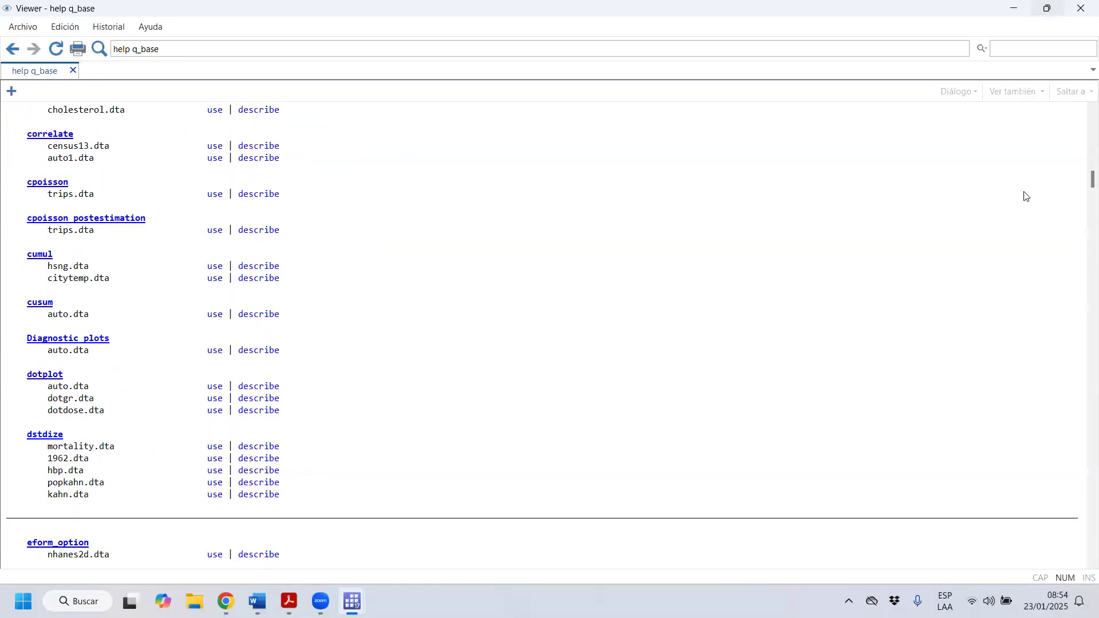
{"action": "left_click_drag", "start_coordinate": [1093, 182], "coordinate": [1084, 492]}
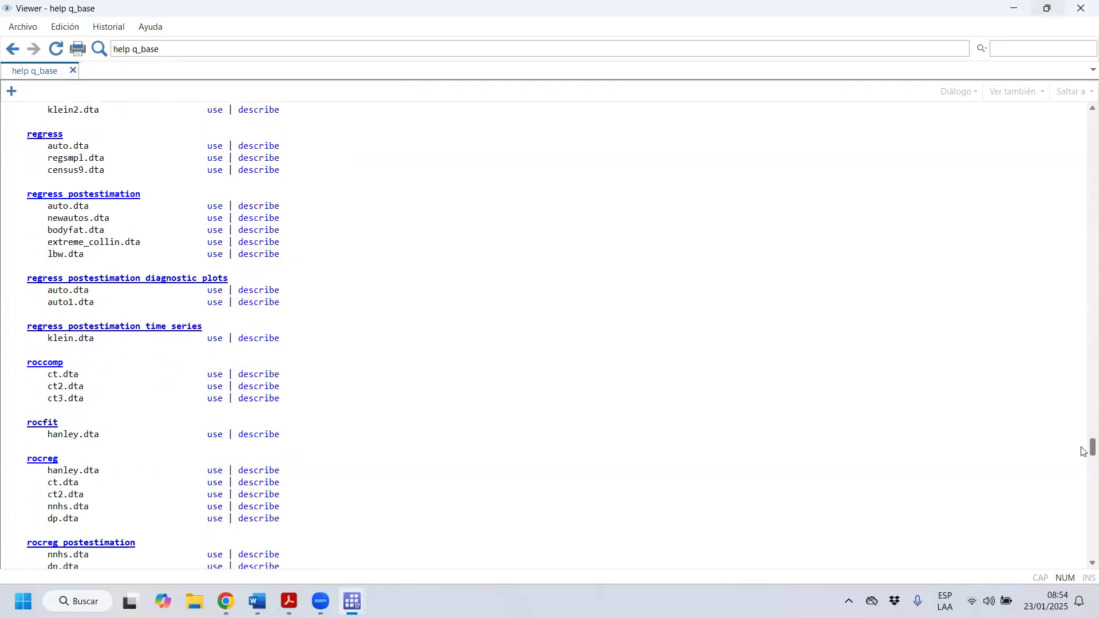
{"action": "scroll", "coordinate": [292, 321], "scroll_direction": "down", "scroll_amount": 6}
{"action": "scroll", "coordinate": [172, 361], "scroll_direction": "down", "scroll_amount": 5}
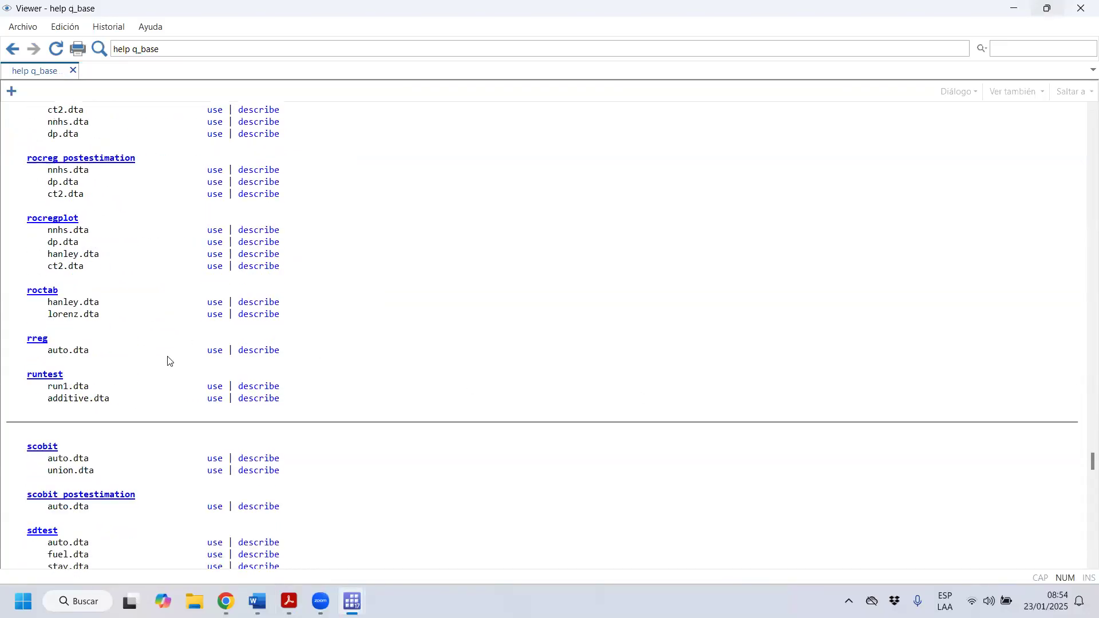
{"action": "scroll", "coordinate": [91, 344], "scroll_direction": "up", "scroll_amount": 4}
{"action": "scroll", "coordinate": [90, 327], "scroll_direction": "up", "scroll_amount": 8}
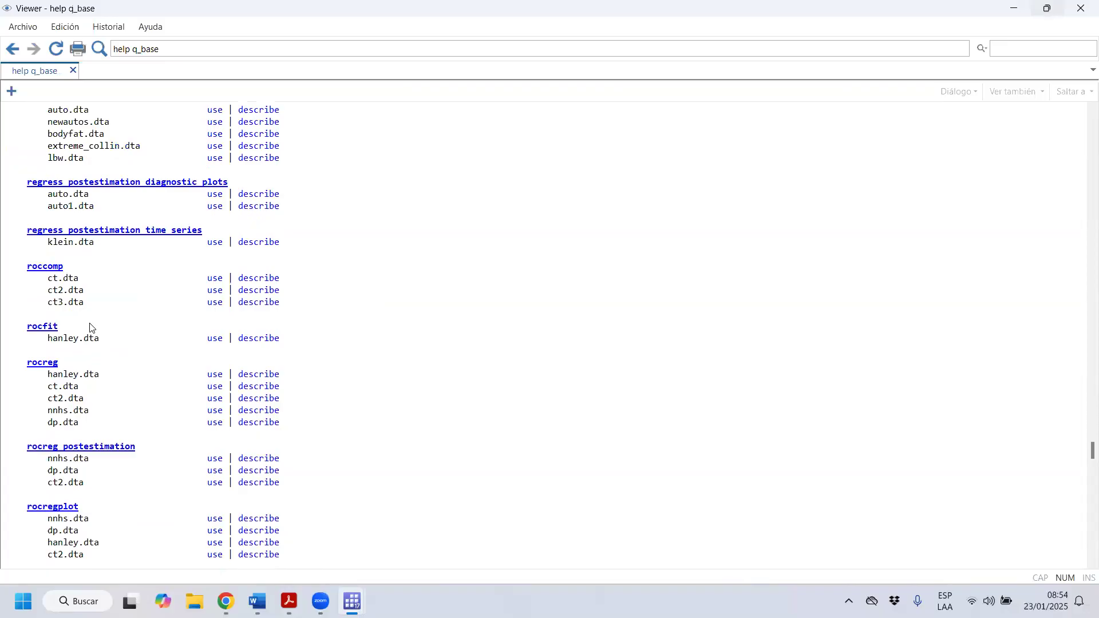
- Highlight the datasets listed under regress and reg3, then clear the selection
{"action": "left_click_drag", "start_coordinate": [24, 199], "coordinate": [351, 238]}
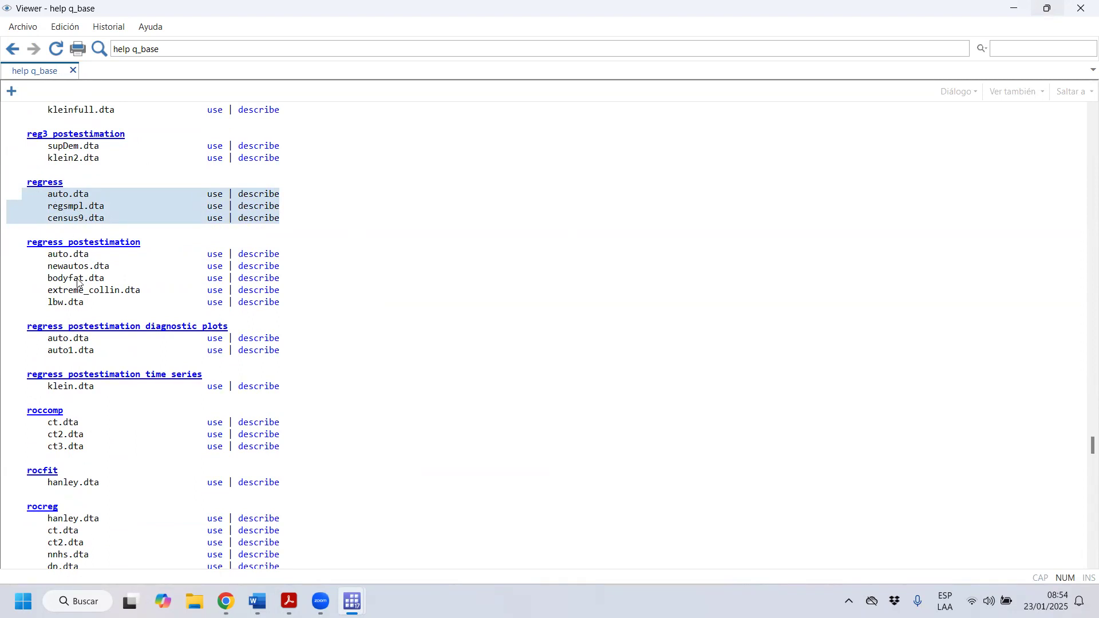
{"action": "scroll", "coordinate": [80, 289], "scroll_direction": "up", "scroll_amount": 2}
{"action": "scroll", "coordinate": [38, 249], "scroll_direction": "up", "scroll_amount": 3}
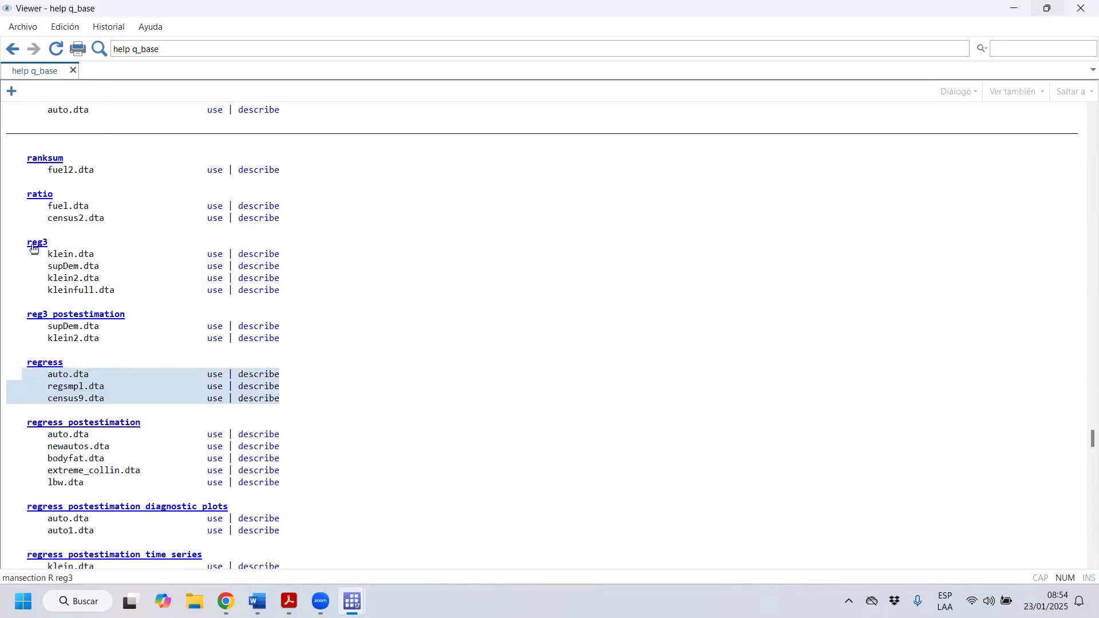
{"action": "left_click_drag", "start_coordinate": [16, 246], "coordinate": [65, 250]}
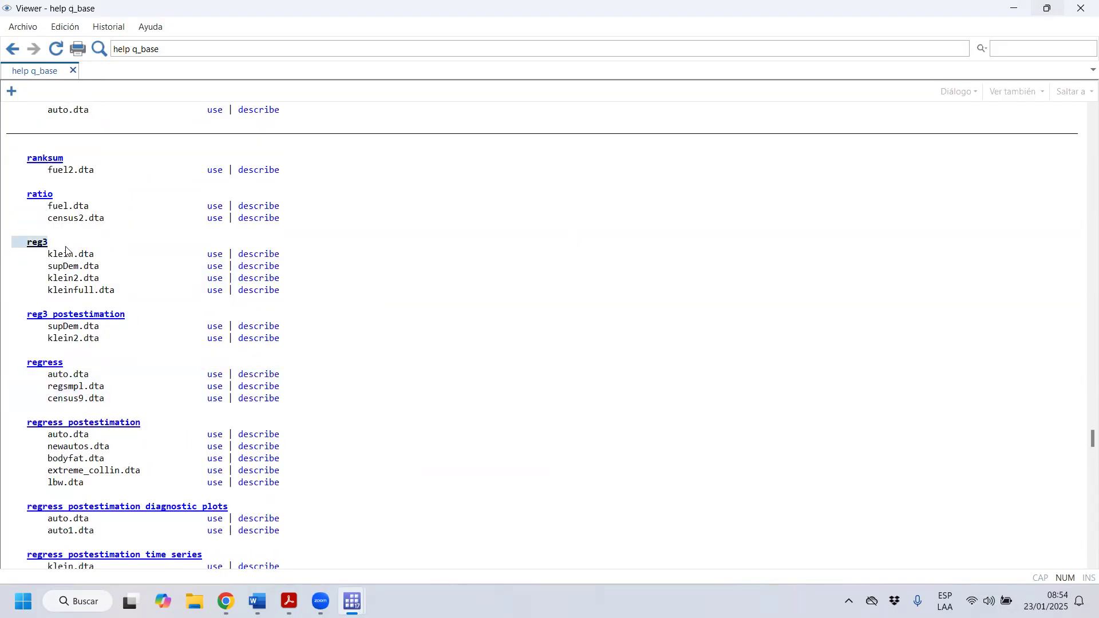
{"action": "left_click_drag", "start_coordinate": [37, 254], "coordinate": [304, 305]}
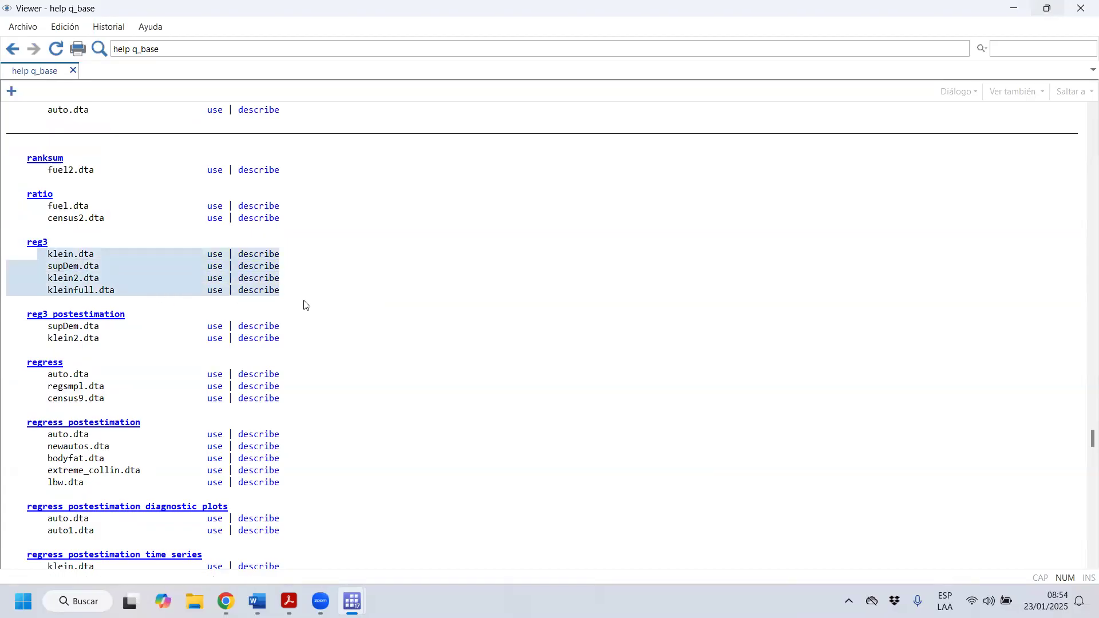
{"action": "left_click", "coordinate": [273, 379]}
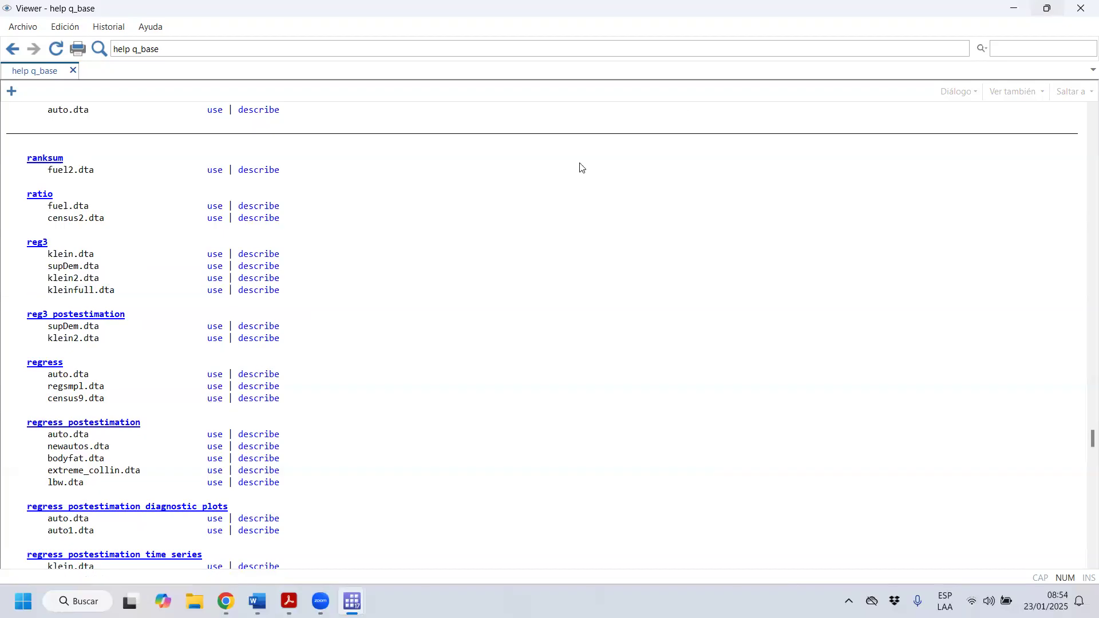
- Restore the Viewer to a smaller window and highlight the auto.dta variable list, including weight and mpg, in the results
{"action": "double_click", "coordinate": [873, 23]}
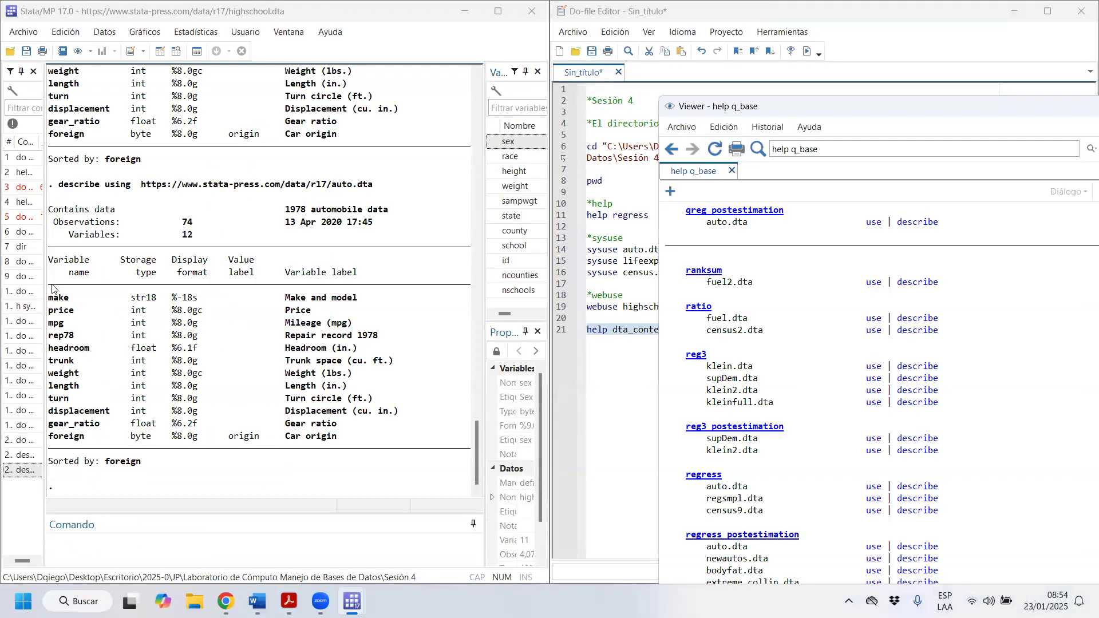
{"action": "left_click_drag", "start_coordinate": [49, 296], "coordinate": [377, 442]}
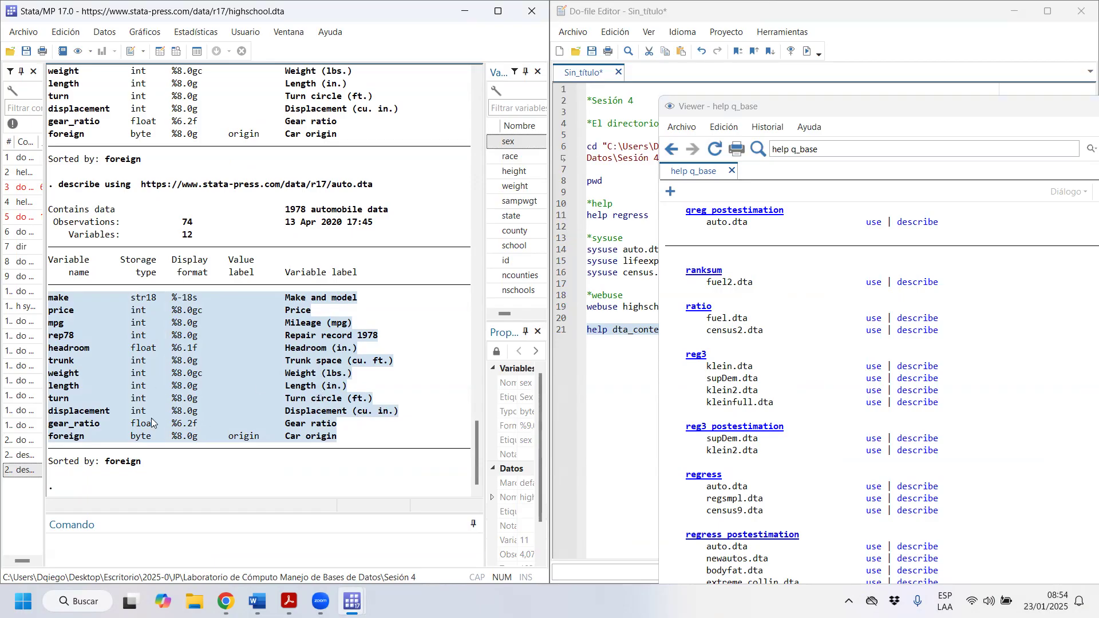
{"action": "left_click_drag", "start_coordinate": [52, 374], "coordinate": [350, 378]}
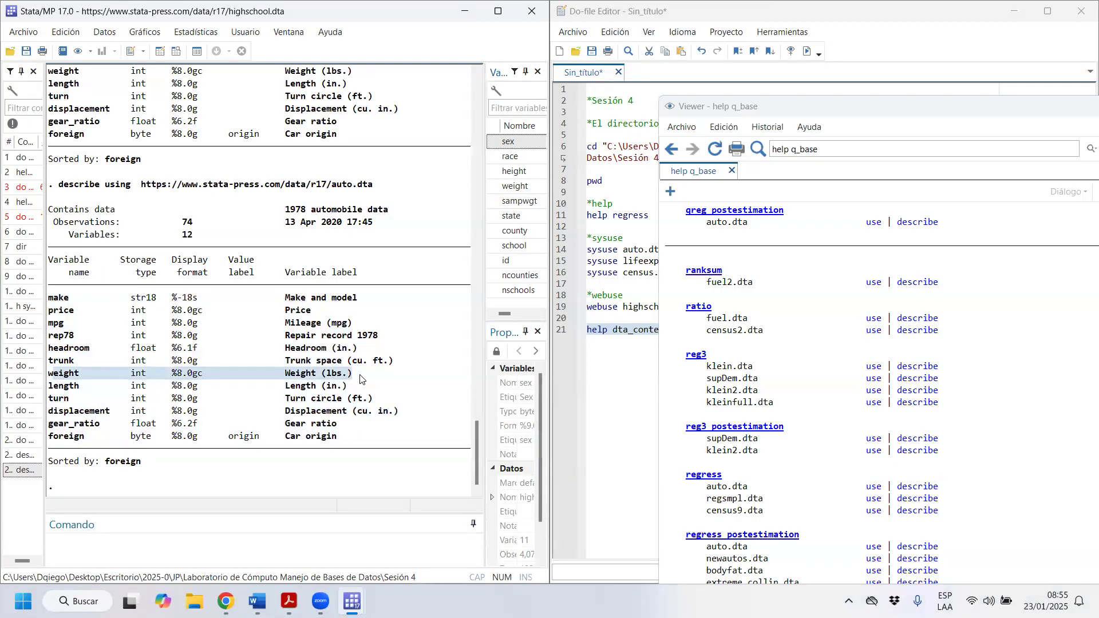
{"action": "left_click_drag", "start_coordinate": [55, 329], "coordinate": [350, 327]}
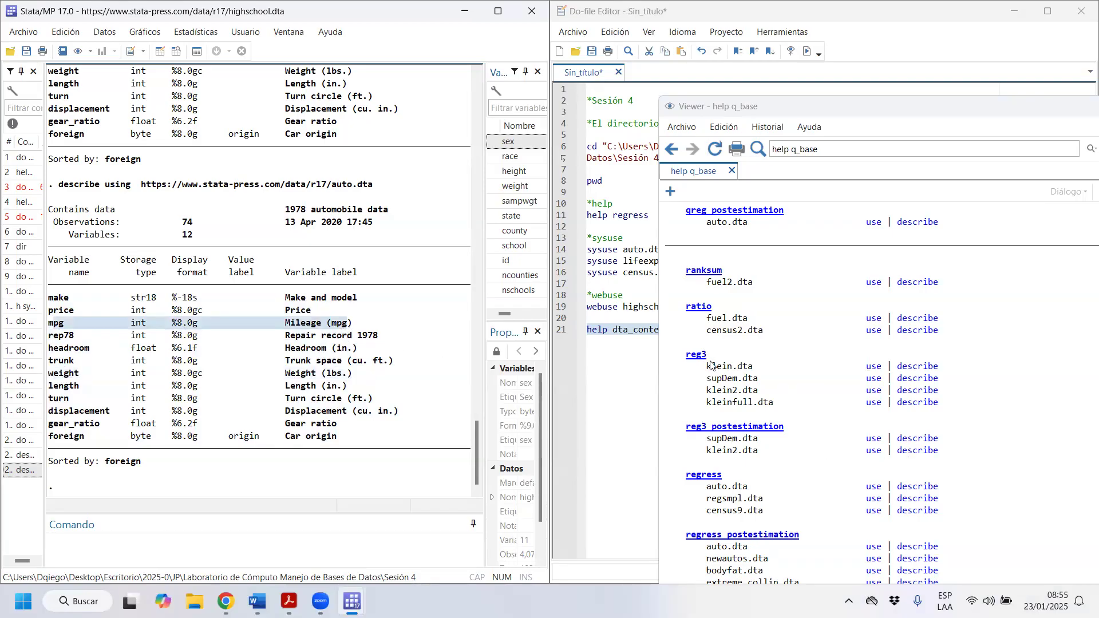
- Describe klein.dta from the reg3 datasets and highlight its variables, finishing with the Viewer moved over the results window
{"action": "left_click_drag", "start_coordinate": [702, 372], "coordinate": [733, 371]}
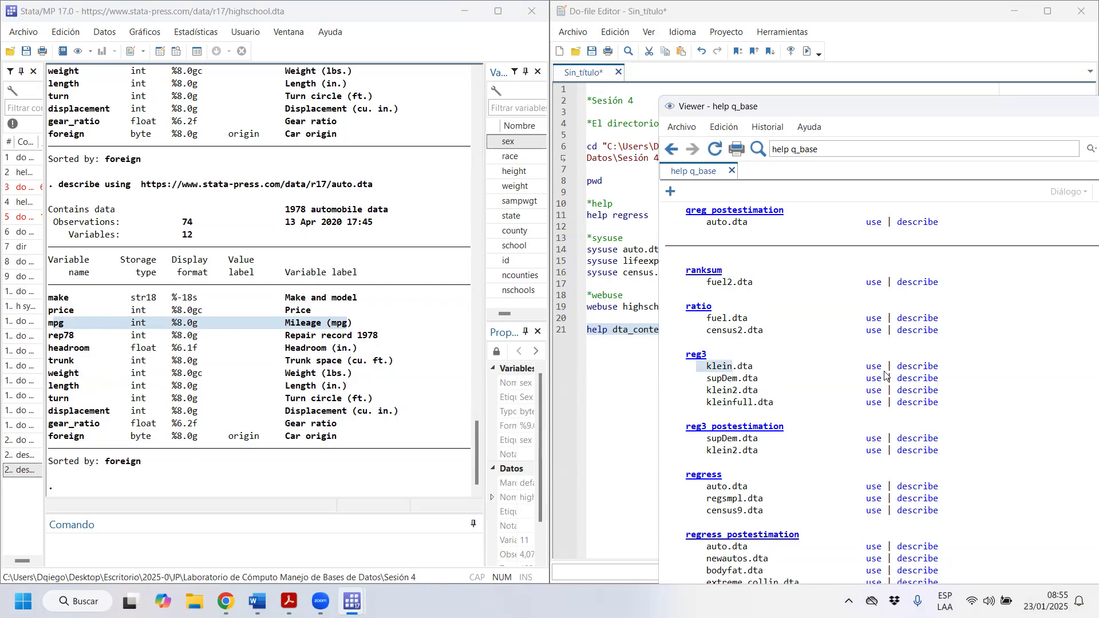
{"action": "left_click", "coordinate": [919, 371]}
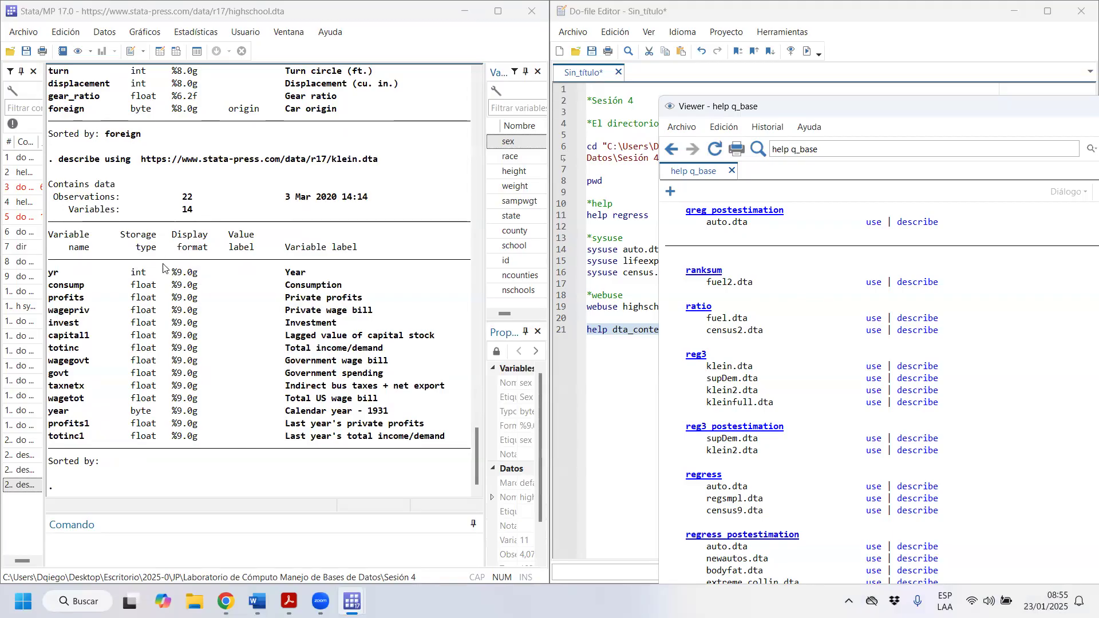
{"action": "left_click_drag", "start_coordinate": [50, 270], "coordinate": [75, 445]}
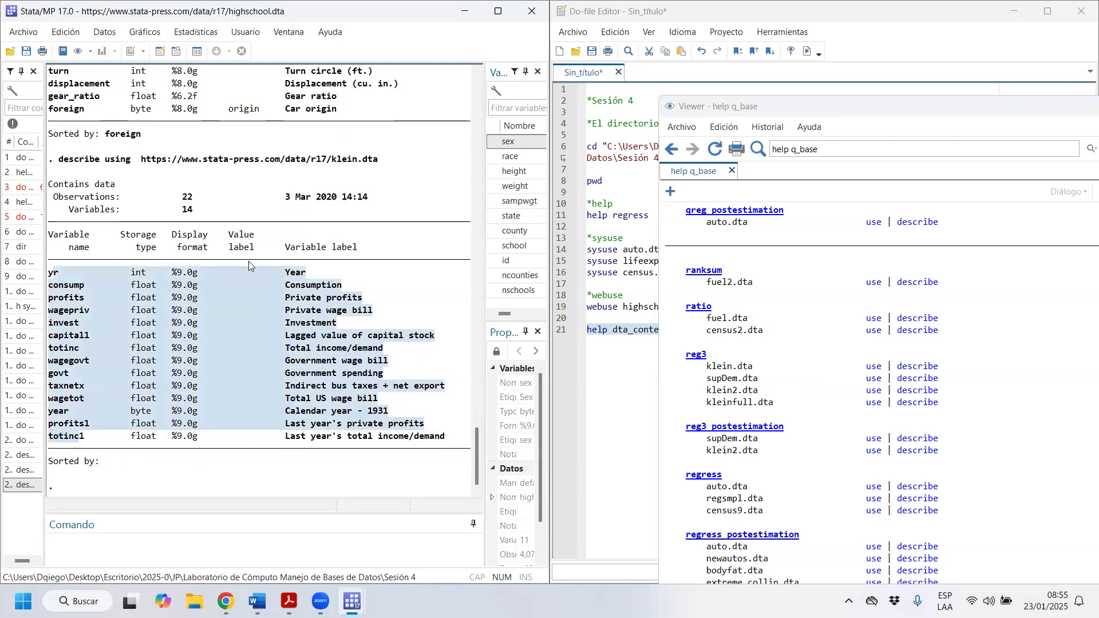
{"action": "left_click", "coordinate": [327, 279]}
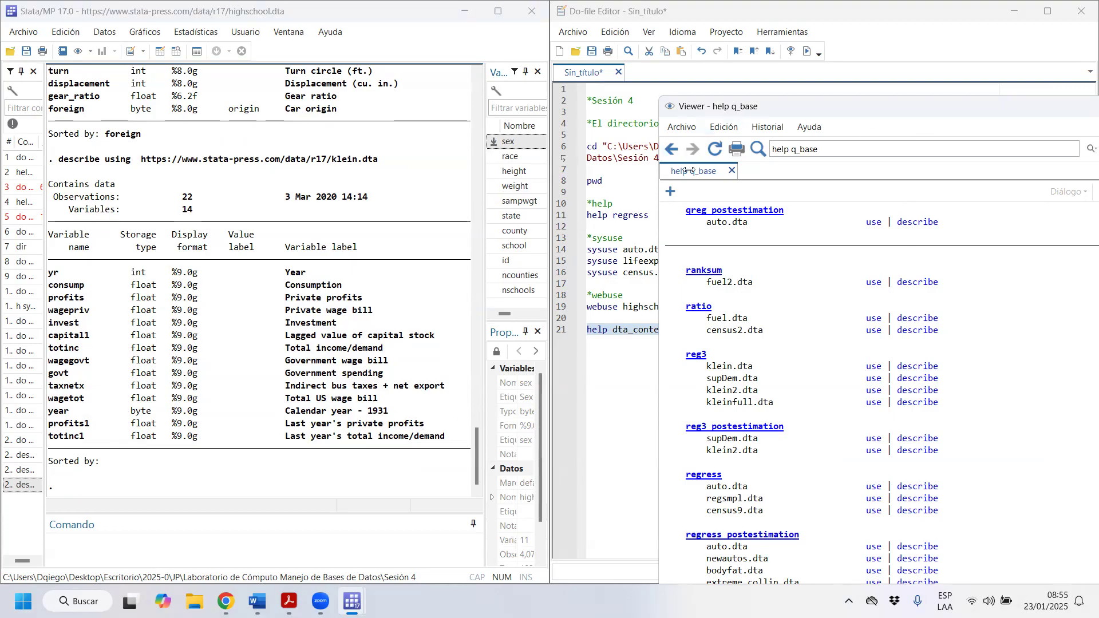
{"action": "left_click_drag", "start_coordinate": [733, 111], "coordinate": [209, 122]}
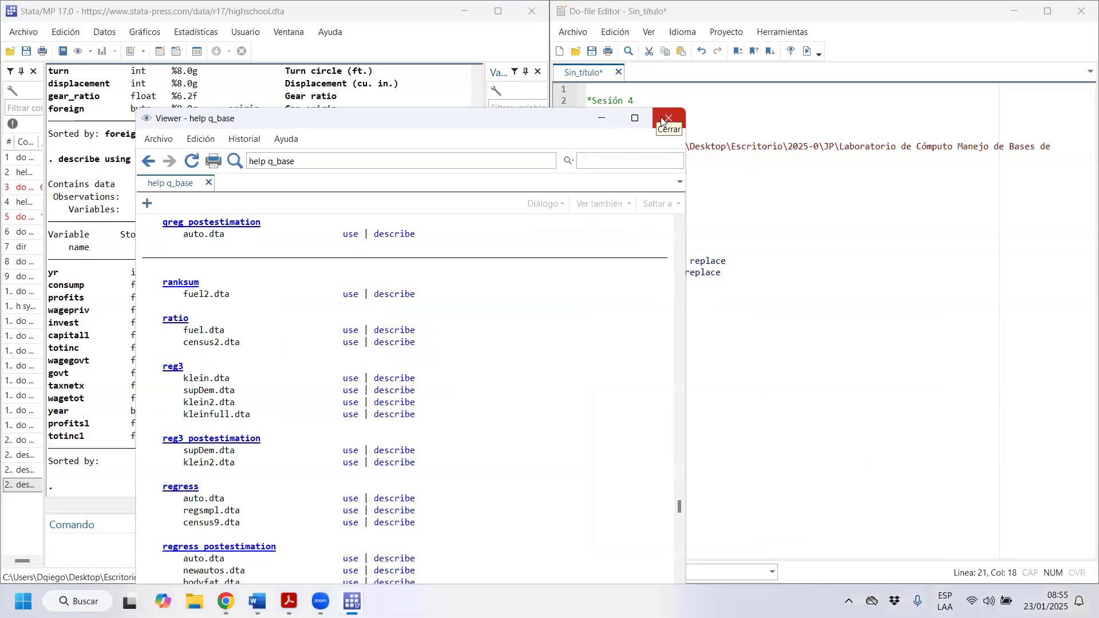
- Close the help Viewer and add a "*use" comment below the help dta_contents line of the do-file
{"action": "left_click", "coordinate": [668, 118]}
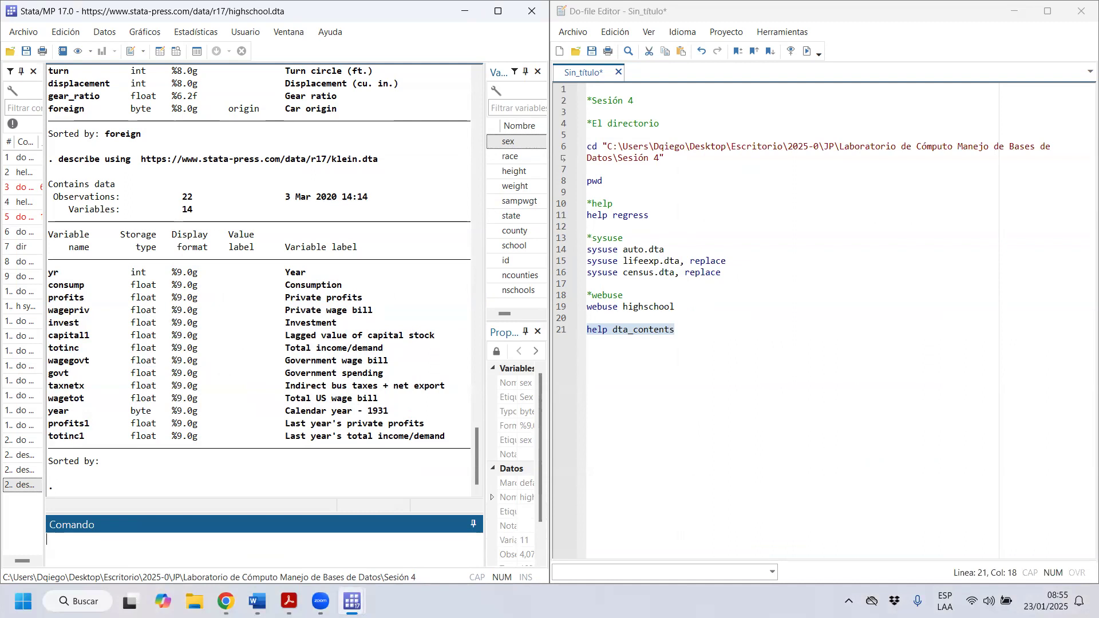
{"action": "key", "text": "alt+Tab"}
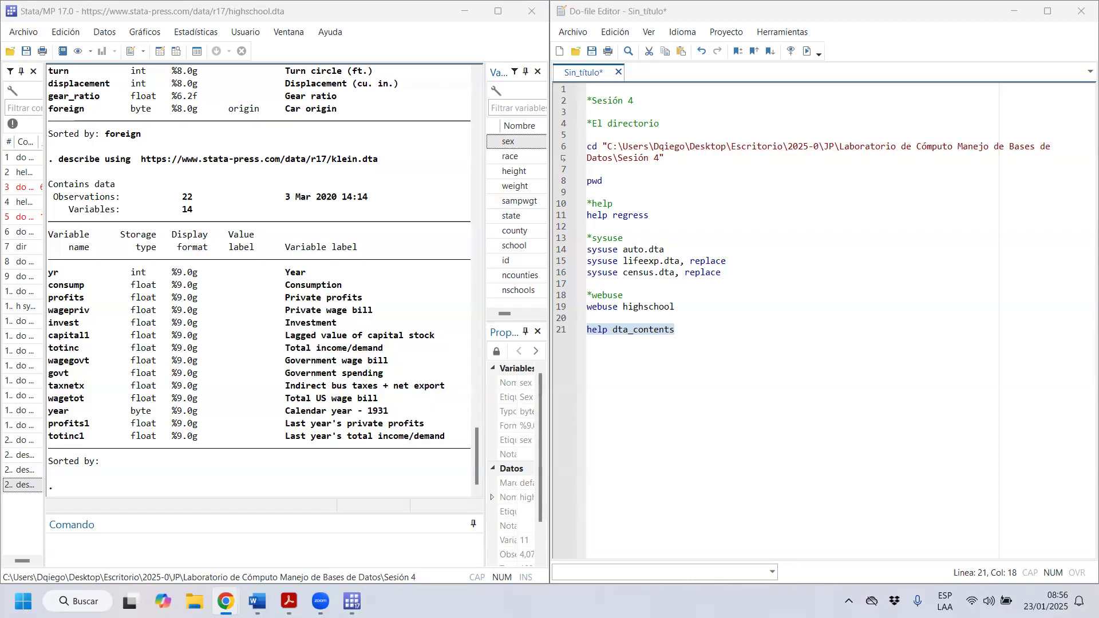
{"action": "left_click", "coordinate": [171, 543]}
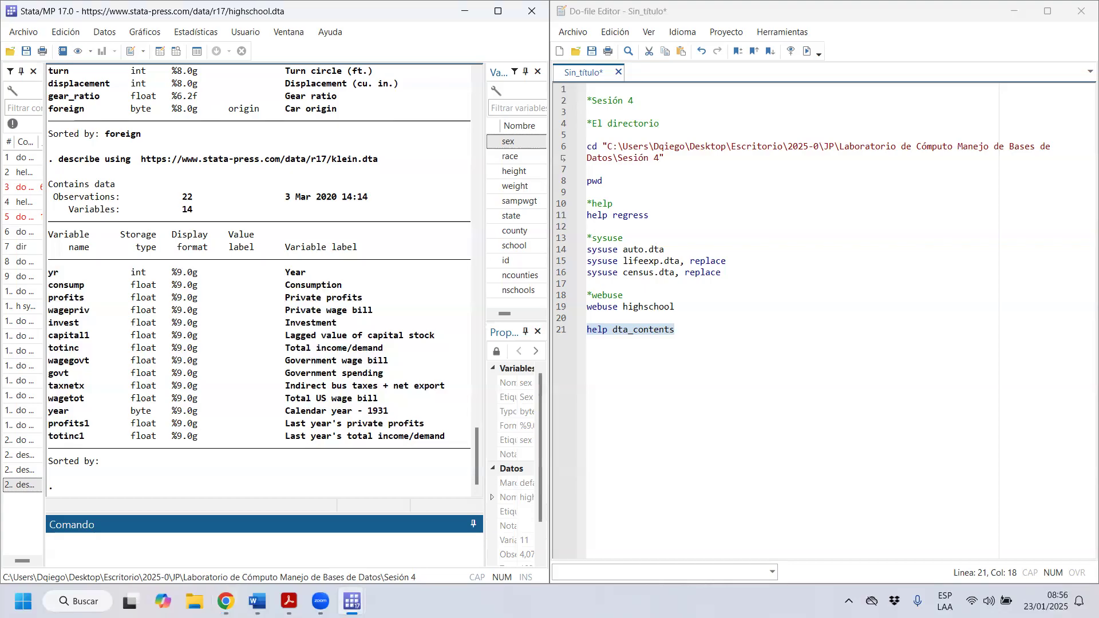
{"action": "left_click", "coordinate": [713, 335]}
{"action": "key", "text": "Return"}
{"action": "key", "text": "Return"}
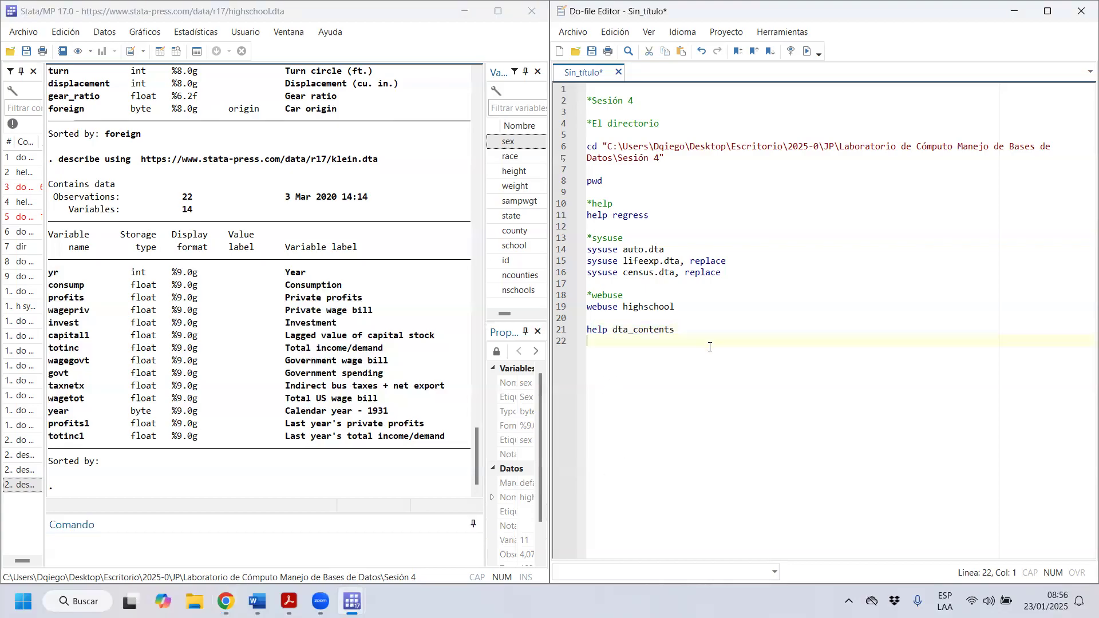
{"action": "type", "text": "*use"}
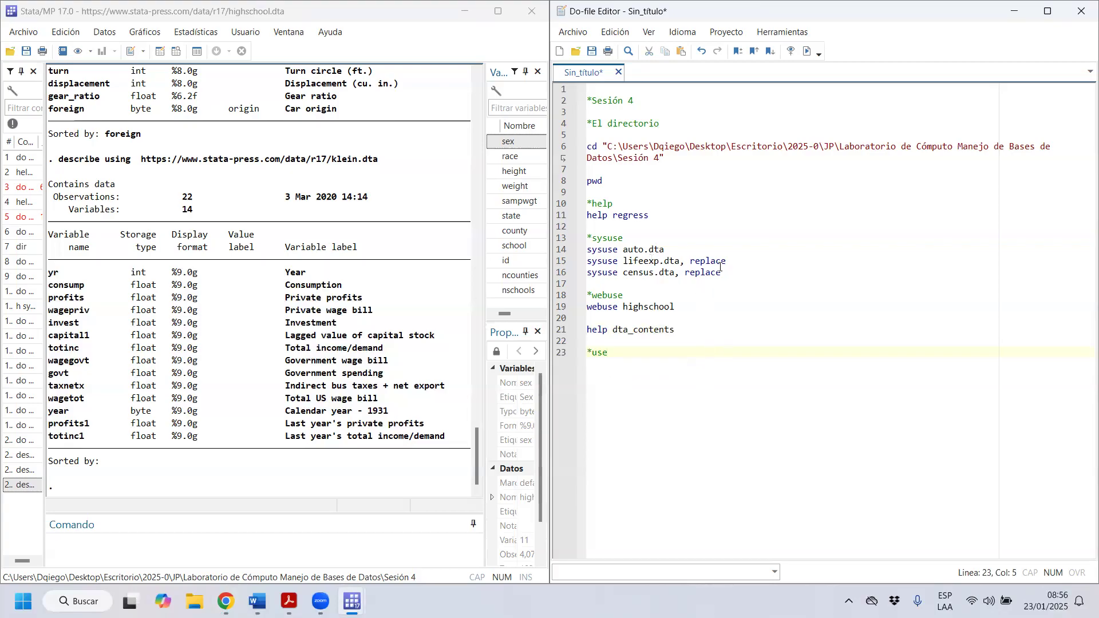
- Highlight the sysuse commands and the help dta_contents line, and start a use command under the *use comment
{"action": "left_click_drag", "start_coordinate": [722, 273], "coordinate": [571, 254]}
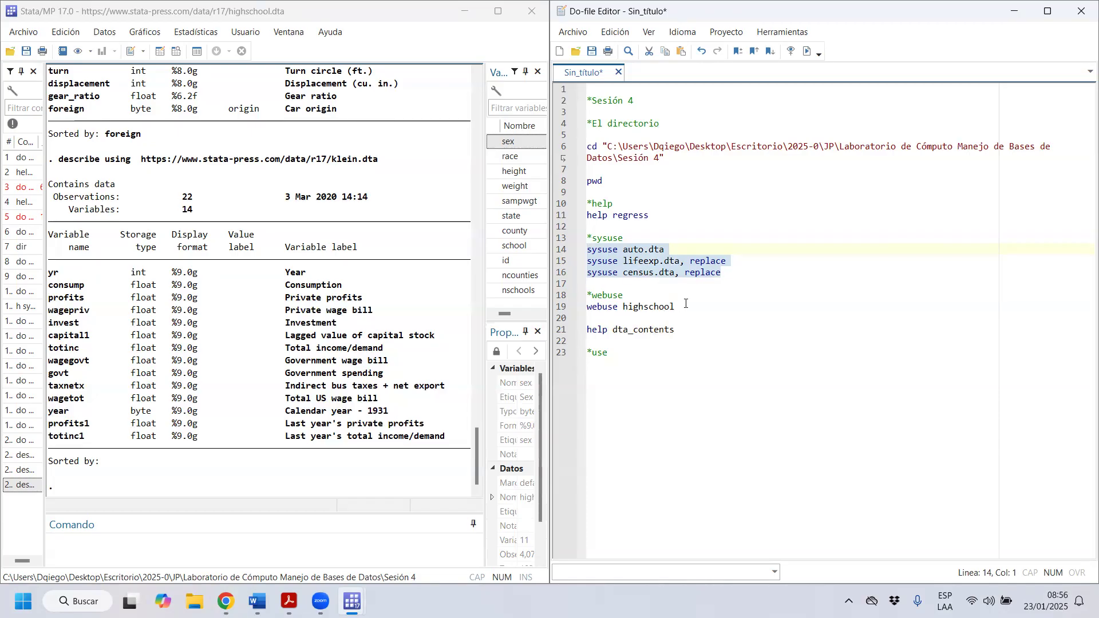
{"action": "left_click_drag", "start_coordinate": [597, 330], "coordinate": [677, 330]}
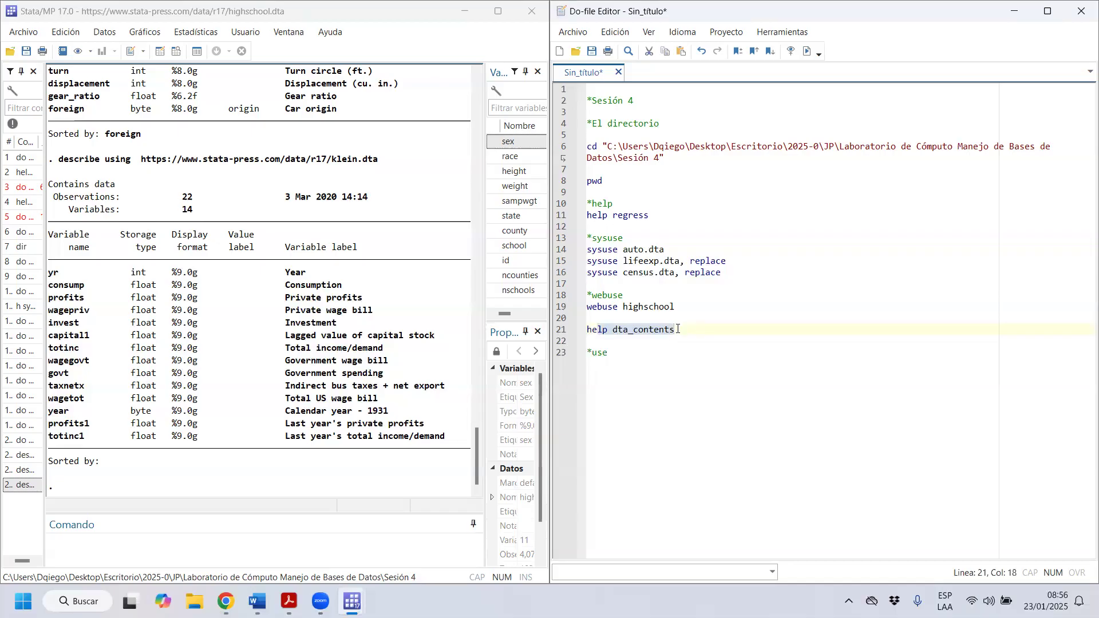
{"action": "left_click", "coordinate": [636, 351]}
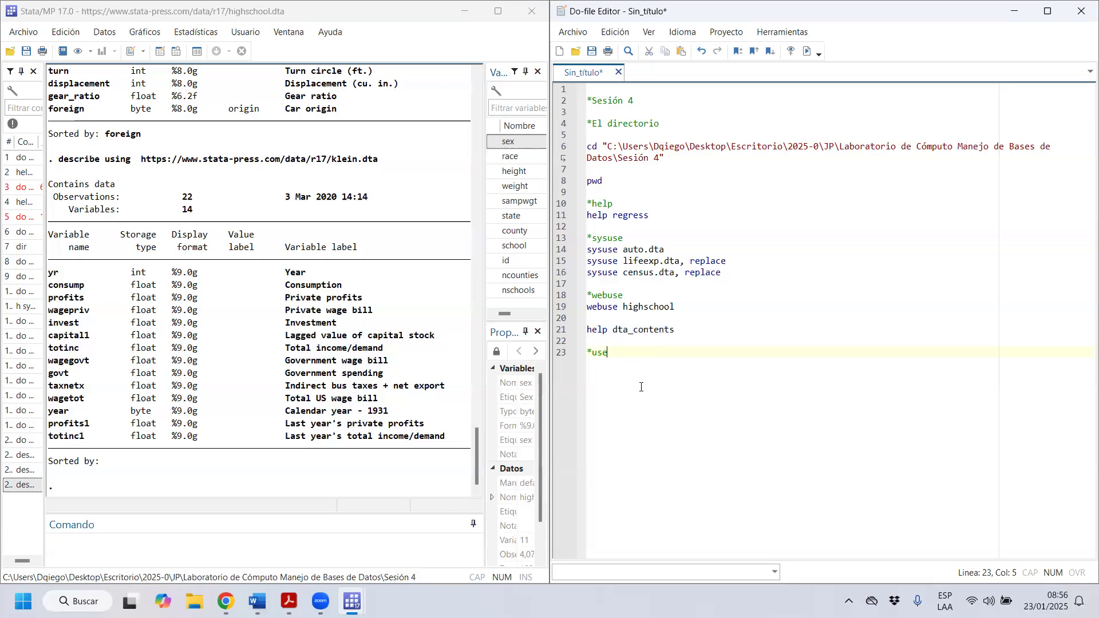
{"action": "key", "text": "Return"}
{"action": "type", "text": "use"}
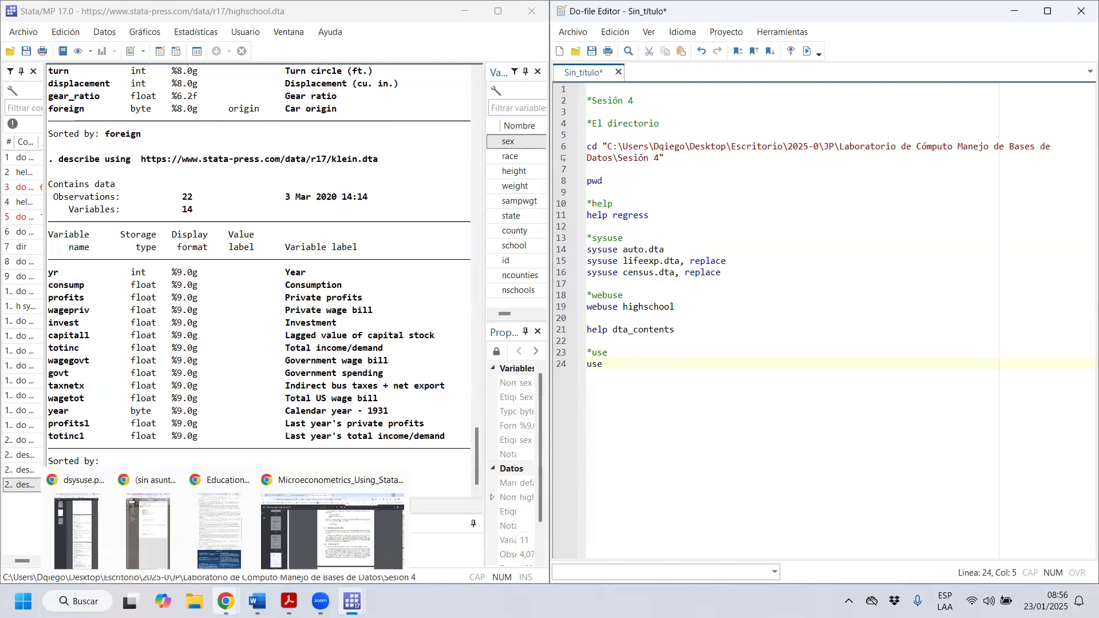
- Switch to Chrome, search for "inei microdatos" in a new tab and open INEI's Microdatos site
{"action": "left_click", "coordinate": [344, 518]}
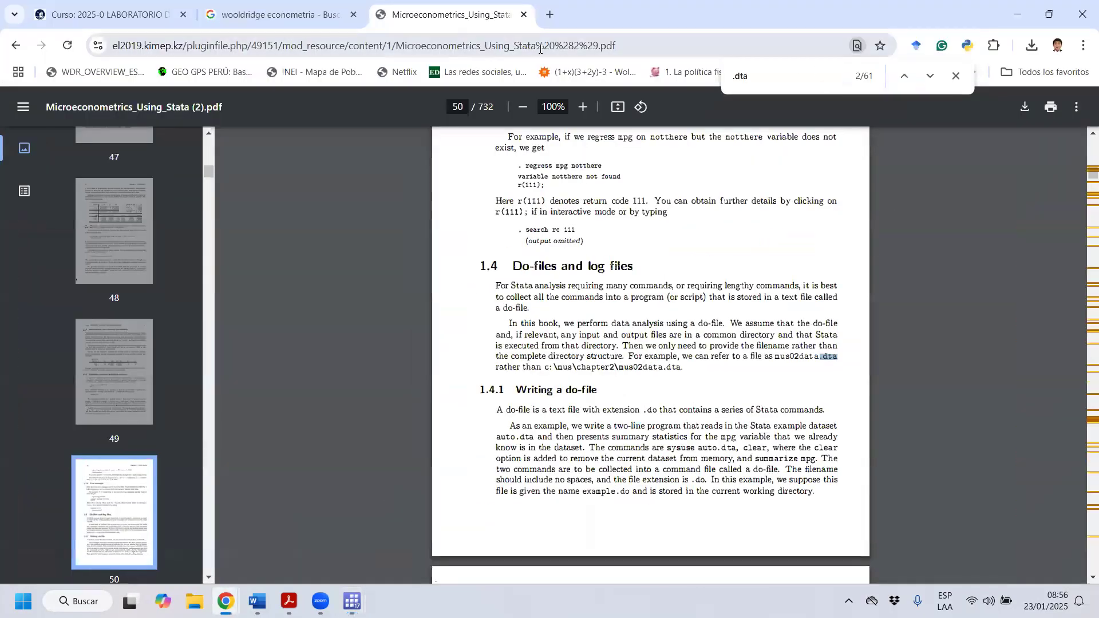
{"action": "left_click", "coordinate": [551, 18]}
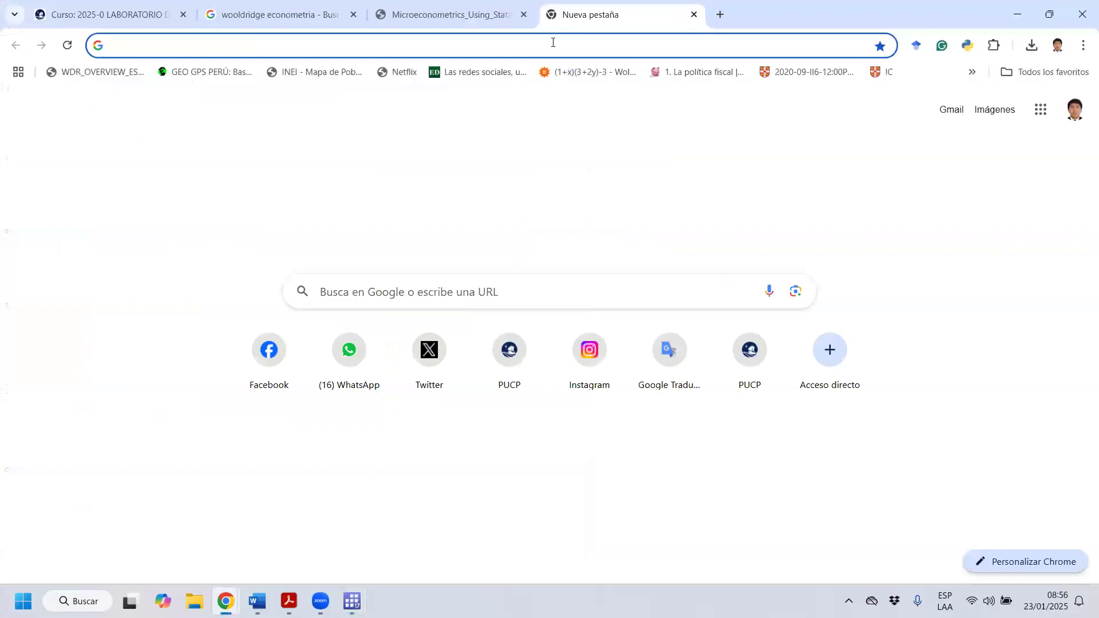
{"action": "type", "text": "inei"}
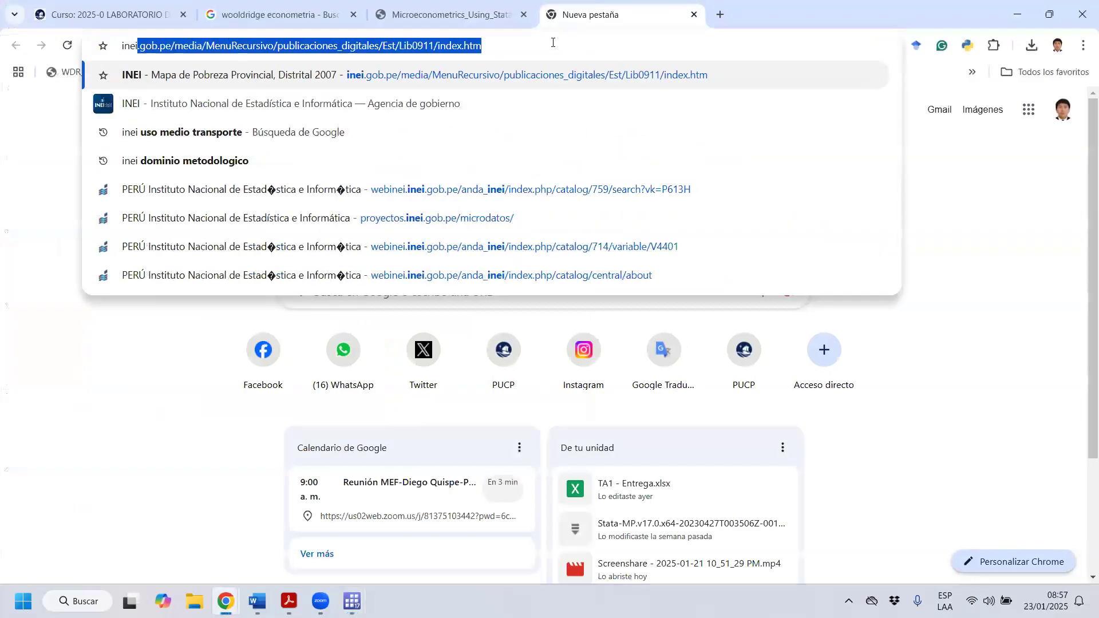
{"action": "type", "text": " micro"}
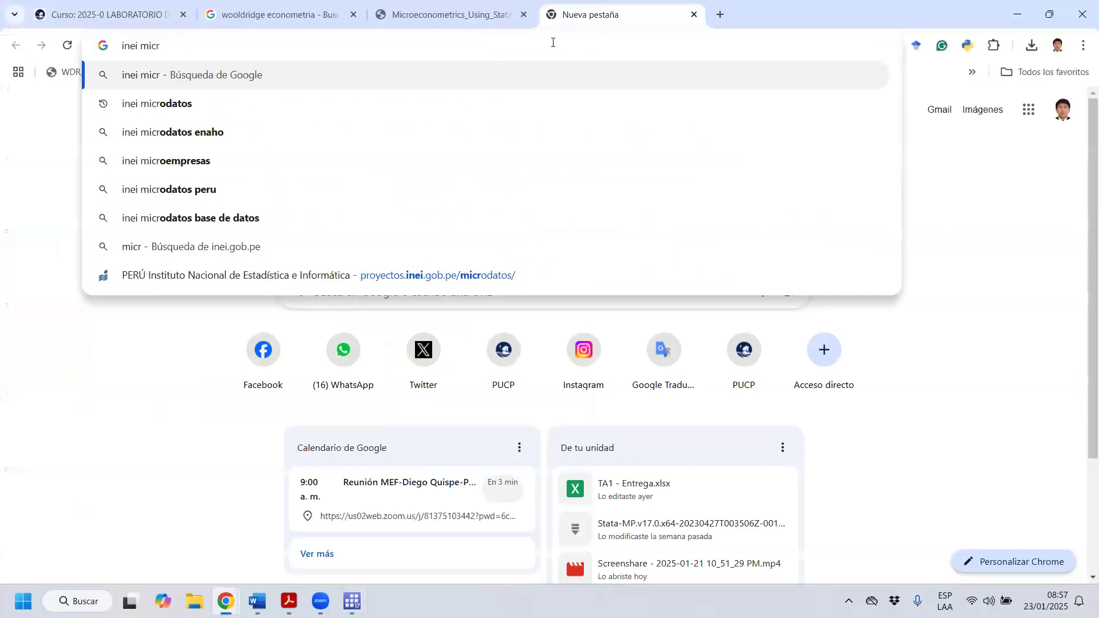
{"action": "key", "text": "Down"}
{"action": "key", "text": "Return"}
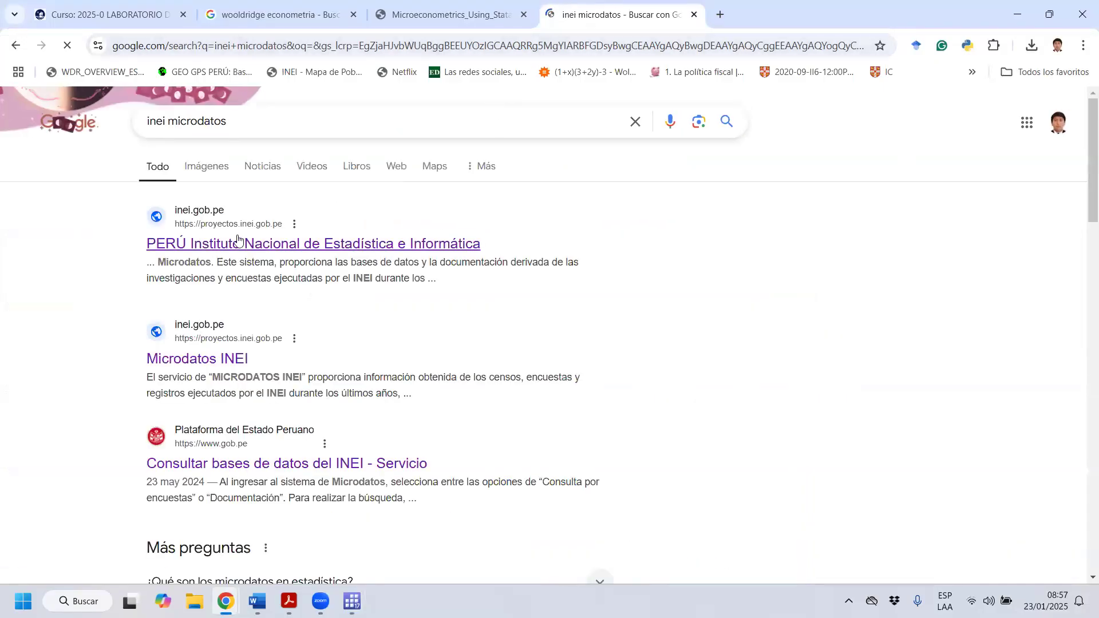
{"action": "left_click", "coordinate": [226, 248]}
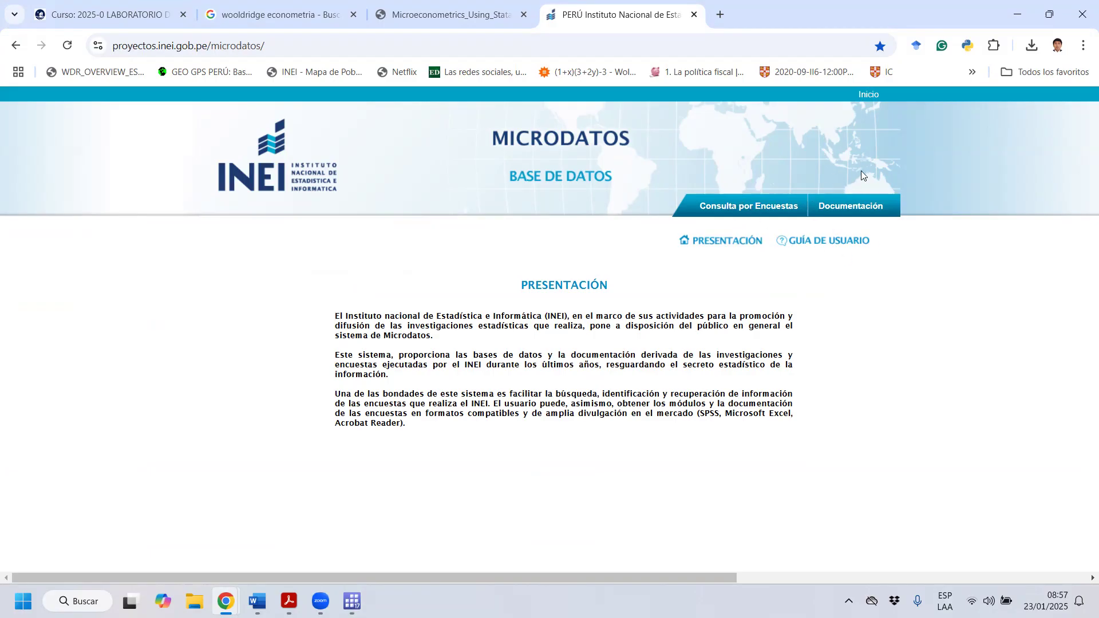
- In the query by survey, choose ENAHO Metodología ACTUALIZADA and the survey Condiciones de Vida y Pobreza - ENAHO
{"action": "left_click", "coordinate": [747, 211]}
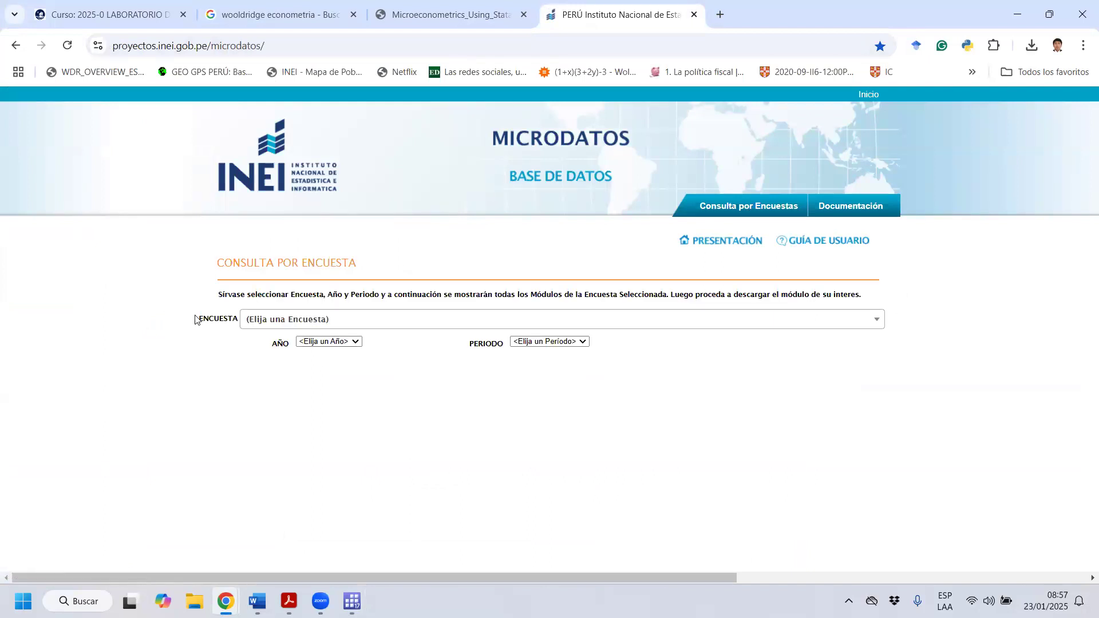
{"action": "left_click_drag", "start_coordinate": [206, 320], "coordinate": [292, 324]}
{"action": "left_click", "coordinate": [292, 324]}
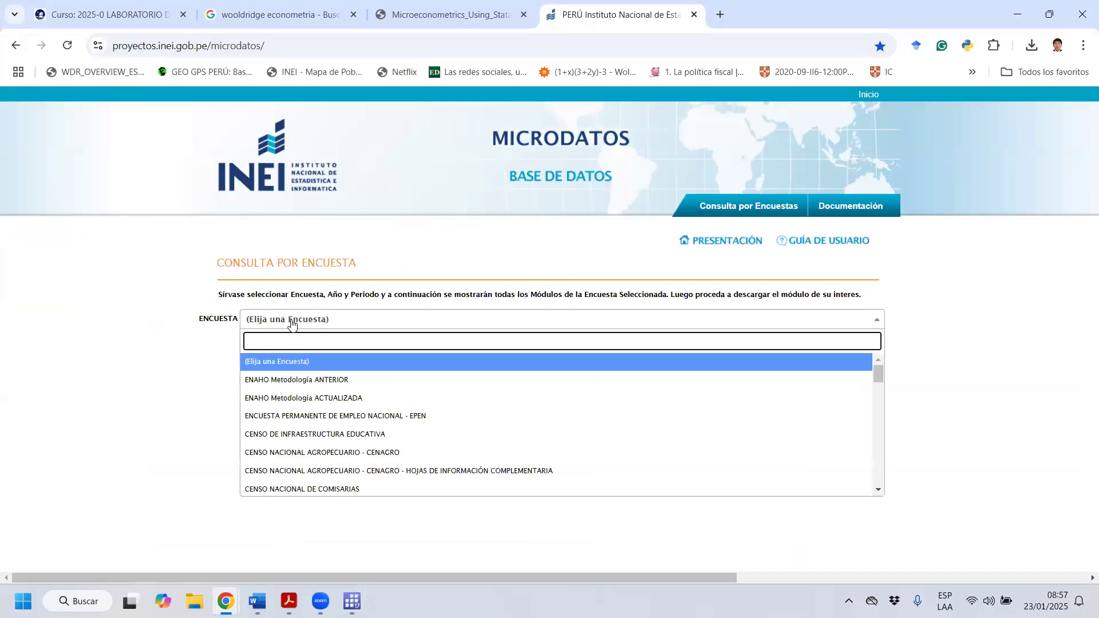
{"action": "left_click", "coordinate": [300, 402]}
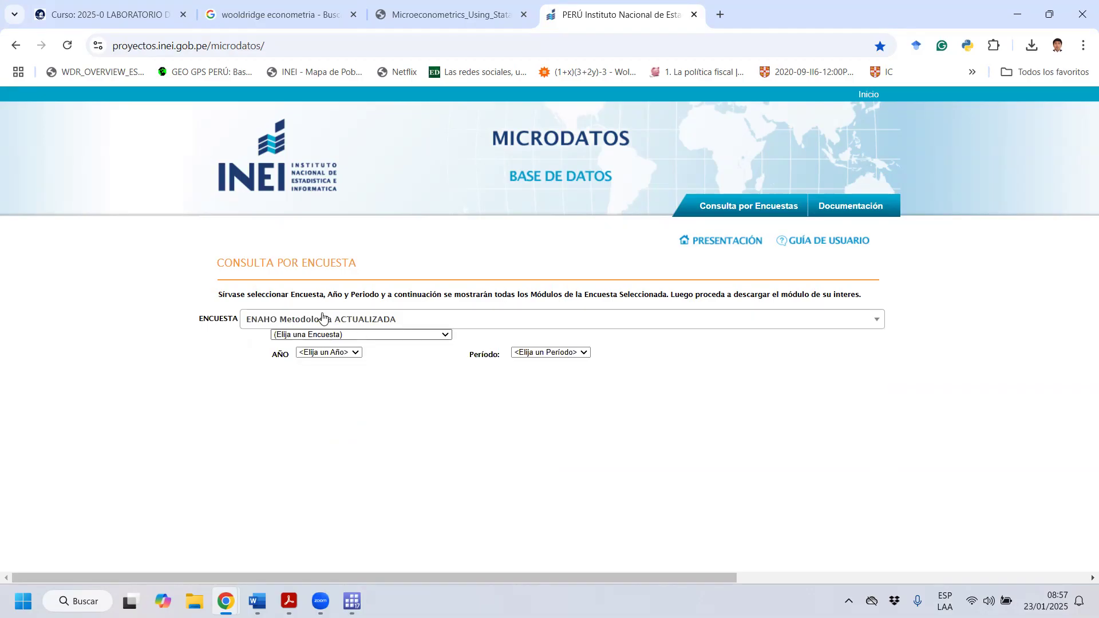
{"action": "left_click", "coordinate": [363, 336]}
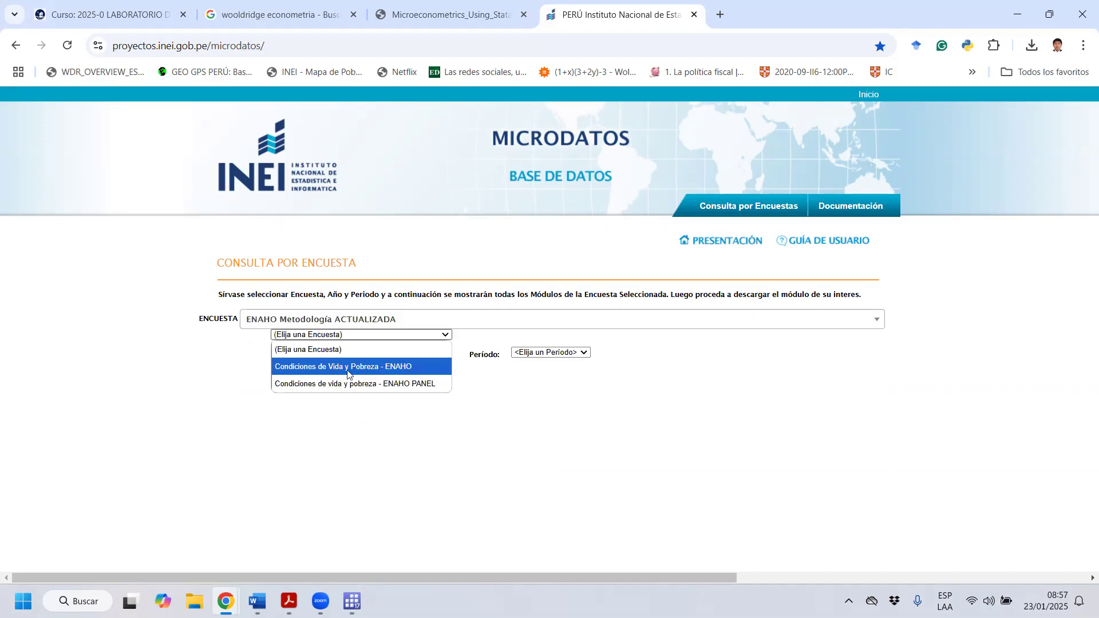
{"action": "left_click", "coordinate": [415, 373]}
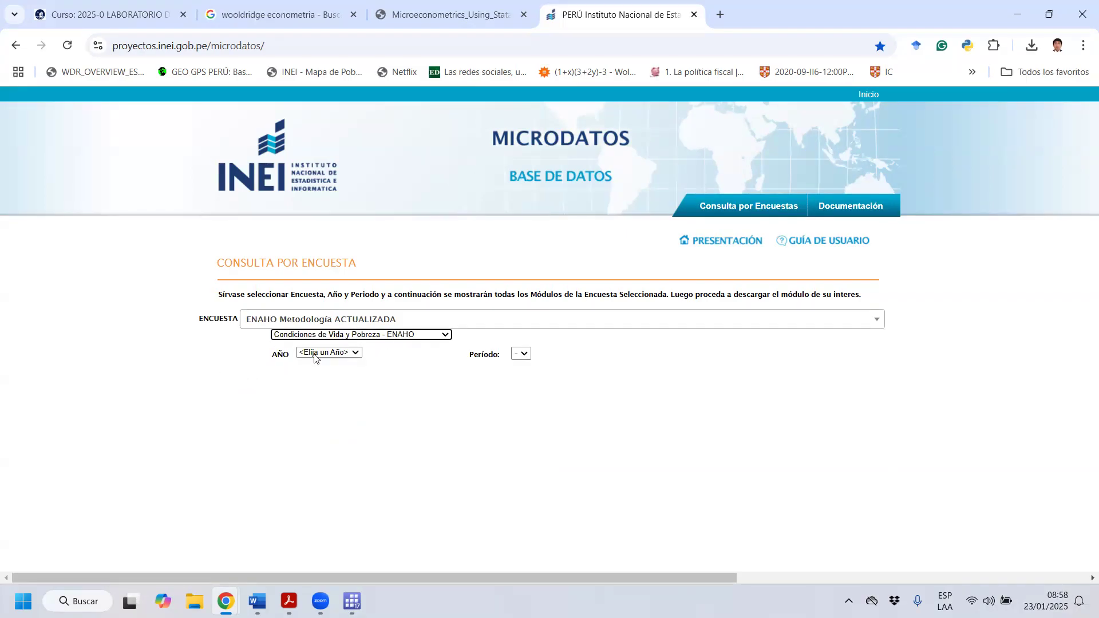
- Set the survey year to 2024 and check which periods are offered for it
{"action": "left_click", "coordinate": [332, 354]}
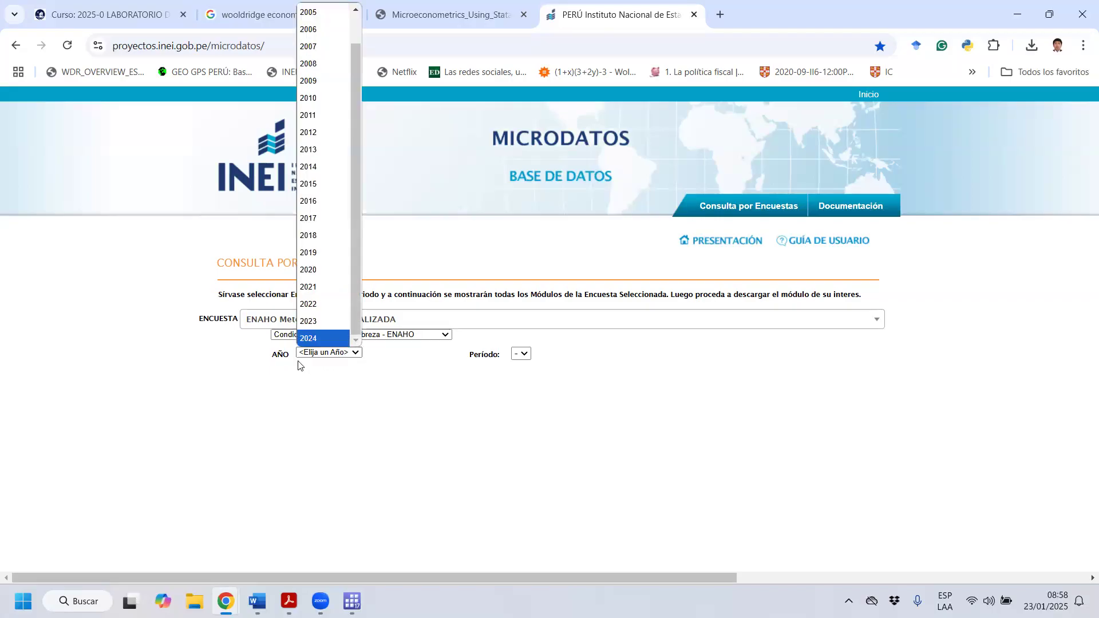
{"action": "left_click", "coordinate": [322, 339]}
{"action": "left_click", "coordinate": [549, 353]}
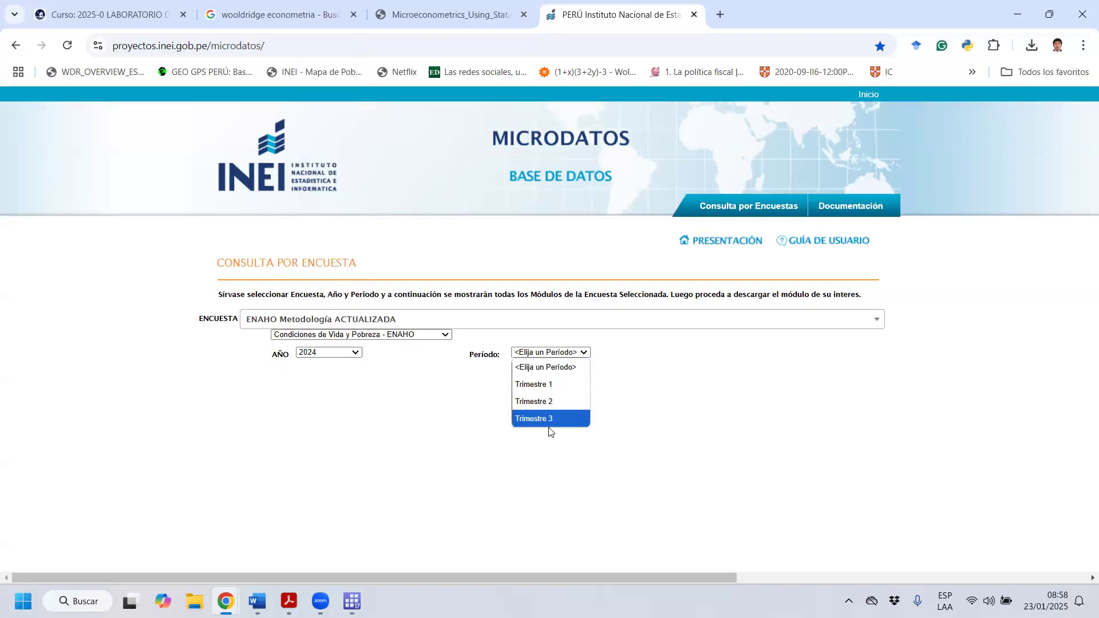
- Set the survey year to 2023 and the period to Anual - (Ene-Dic)
{"action": "left_click", "coordinate": [353, 354]}
{"action": "left_click", "coordinate": [333, 322]}
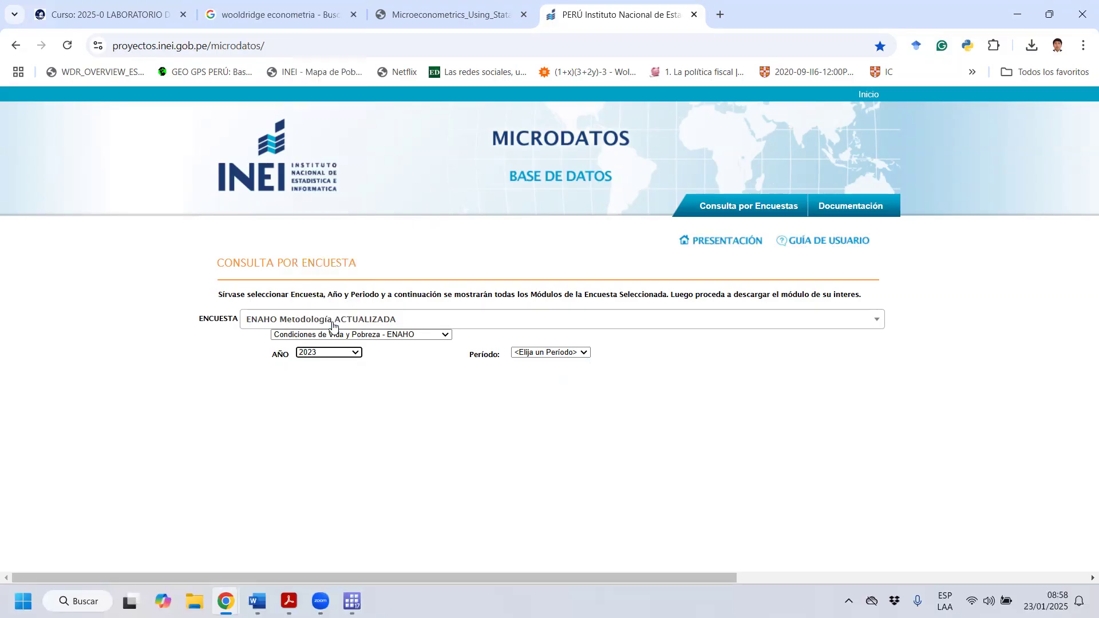
{"action": "left_click", "coordinate": [547, 353]}
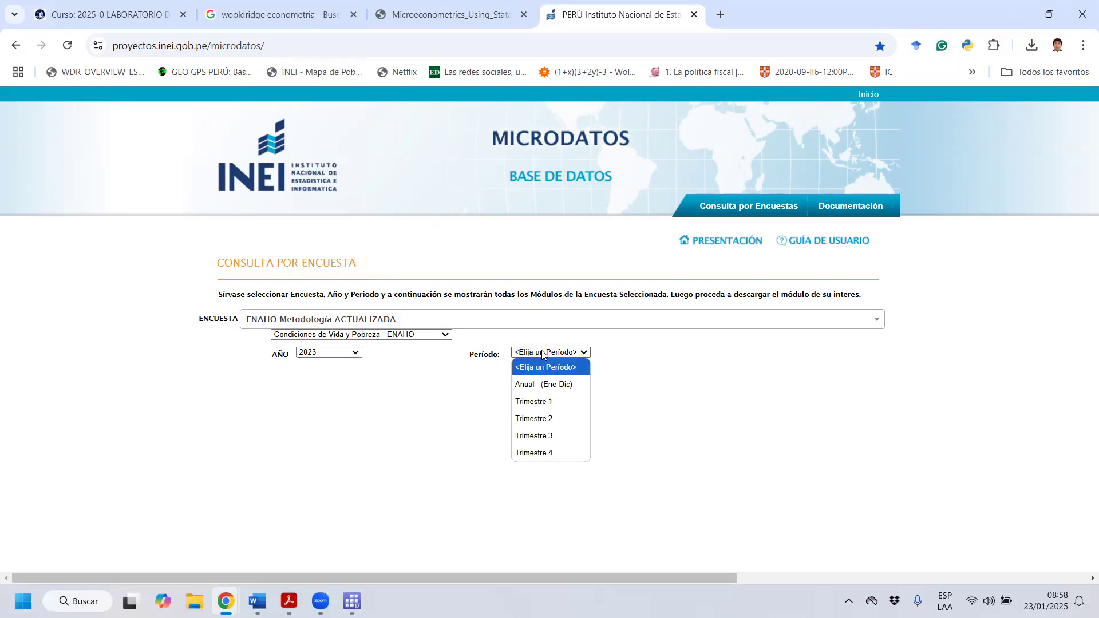
{"action": "left_click", "coordinate": [541, 394]}
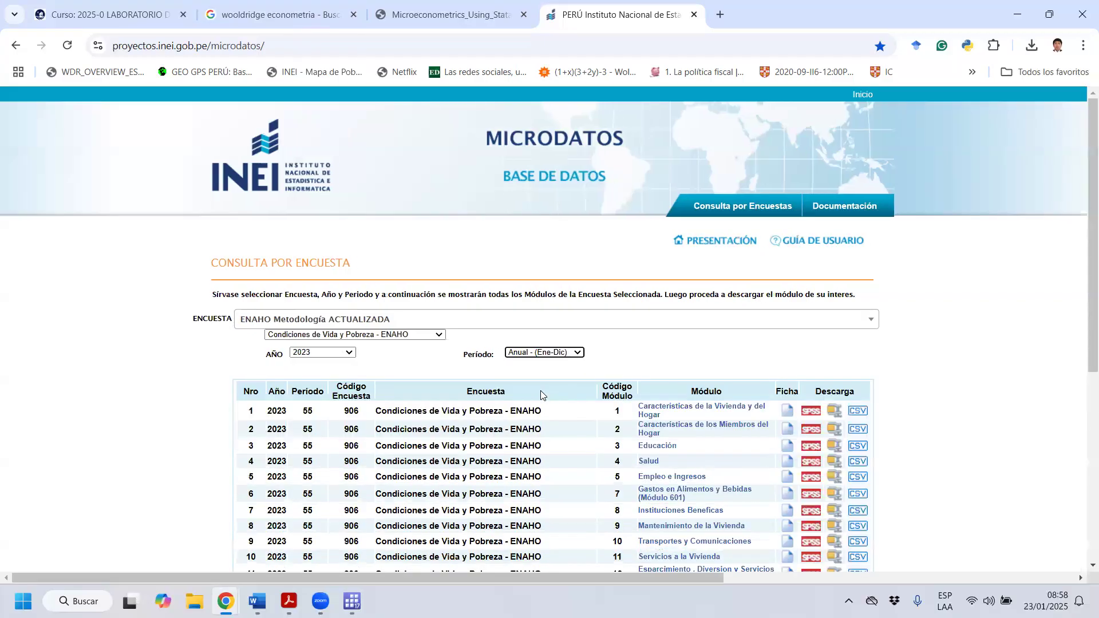
- Look through the modules of the 2023 annual ENAHO, highlighting the table and checking the download formats
{"action": "scroll", "coordinate": [581, 401], "scroll_direction": "down", "scroll_amount": 4}
{"action": "scroll", "coordinate": [328, 180], "scroll_direction": "down", "scroll_amount": 3}
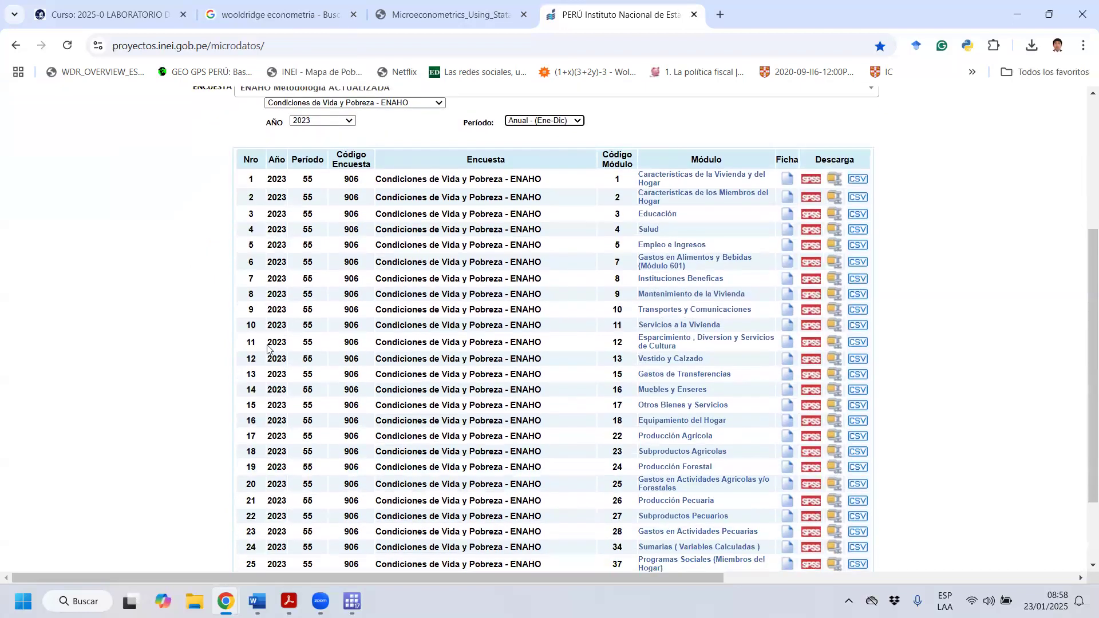
{"action": "left_click_drag", "start_coordinate": [821, 547], "coordinate": [234, 398]}
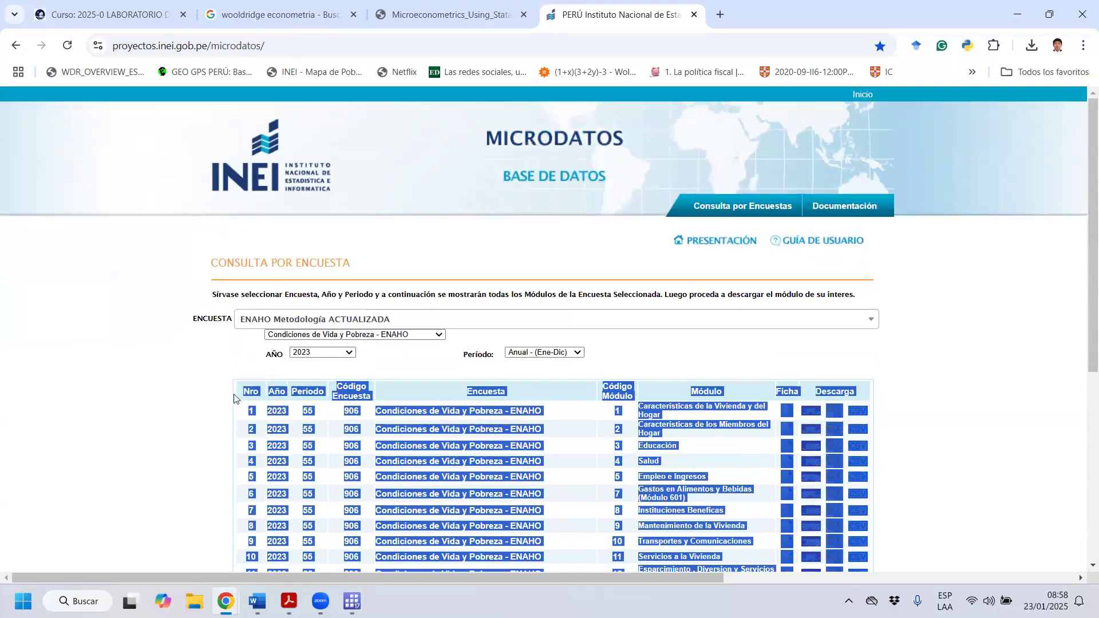
{"action": "left_click", "coordinate": [145, 375]}
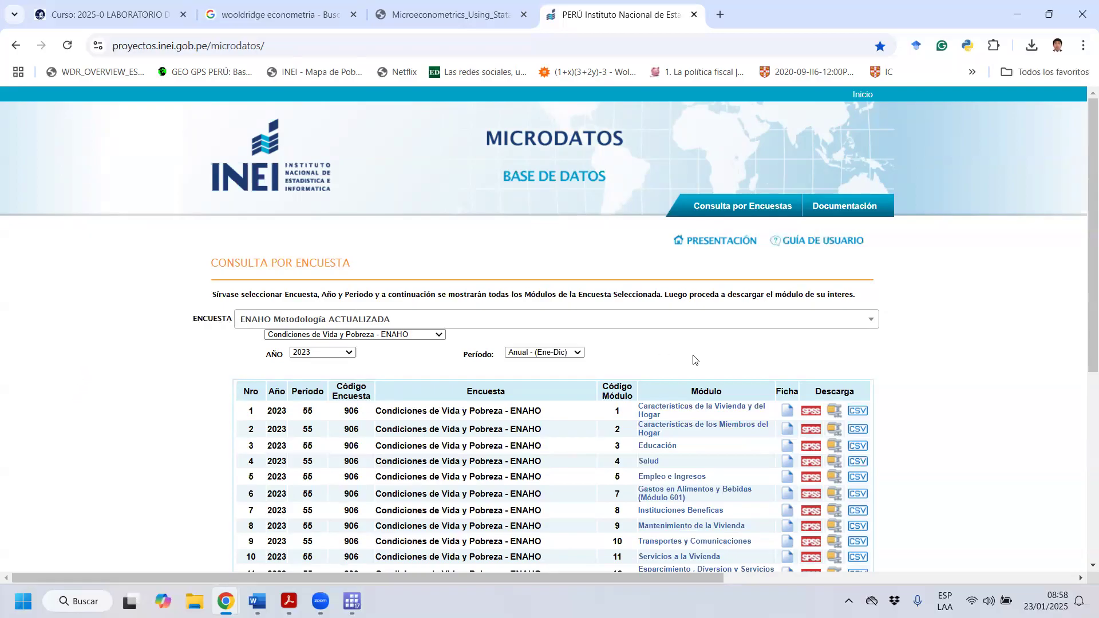
{"action": "scroll", "coordinate": [512, 395], "scroll_direction": "down", "scroll_amount": 5}
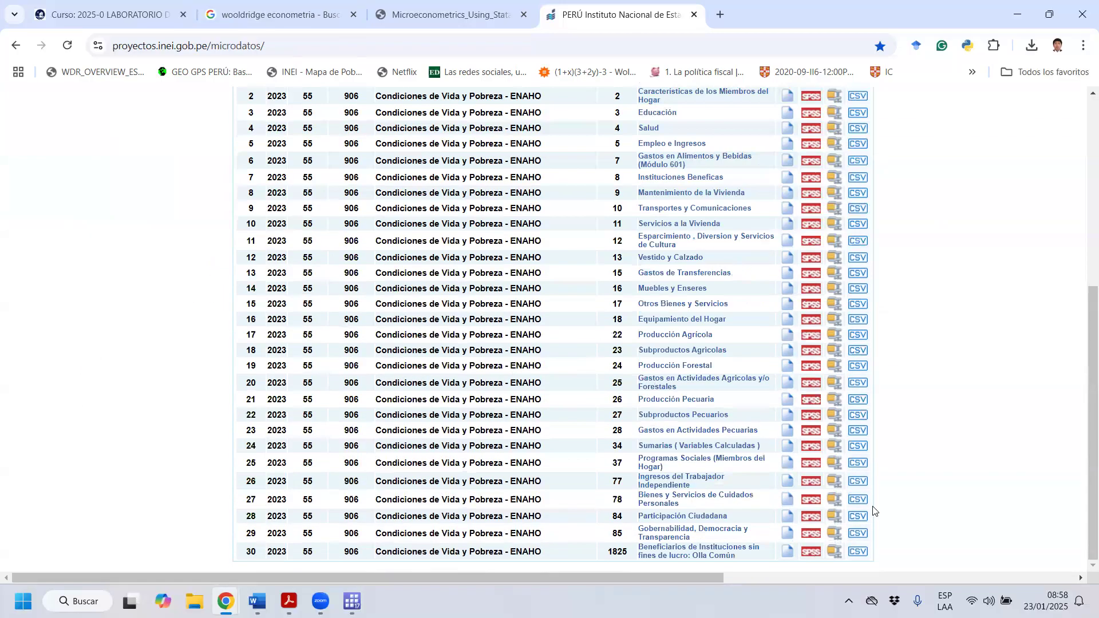
{"action": "scroll", "coordinate": [878, 510], "scroll_direction": "up", "scroll_amount": 4}
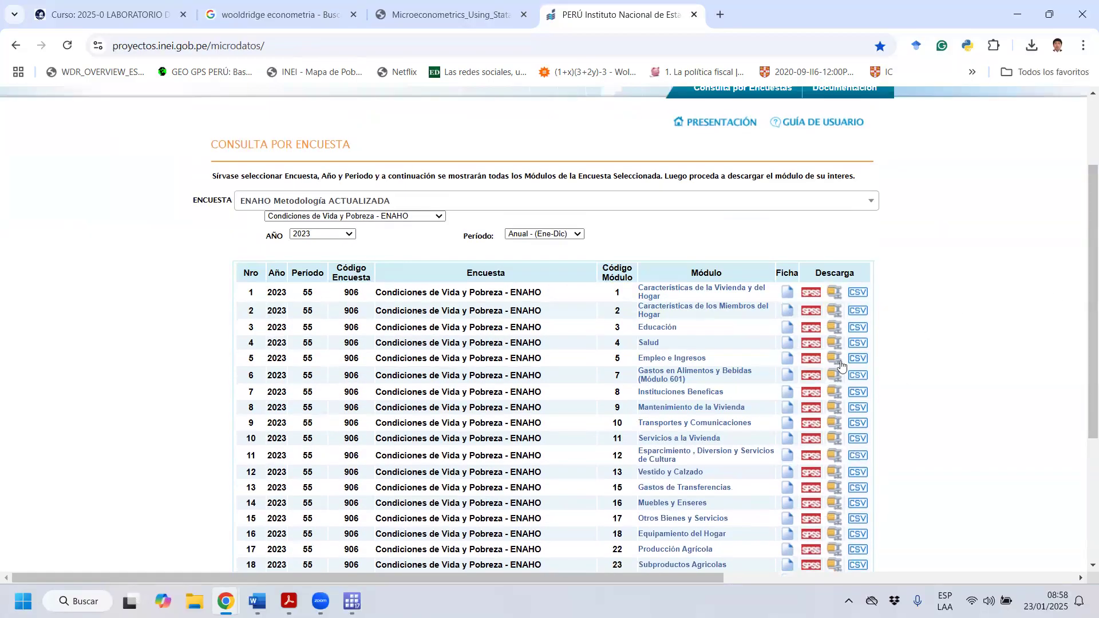
{"action": "scroll", "coordinate": [656, 382], "scroll_direction": "down", "scroll_amount": 4}
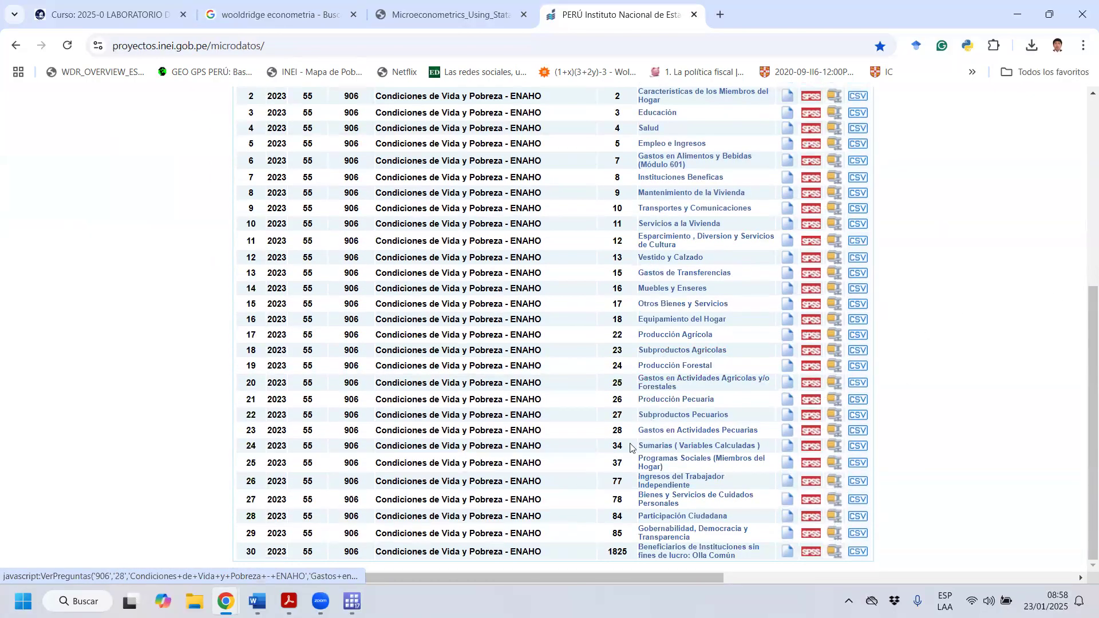
- Download the Stata archive of module 34, Sumarias (Variables Calculadas), as 906-Modulo34 into the Descargas folder and check the recent downloads
{"action": "left_click_drag", "start_coordinate": [608, 450], "coordinate": [900, 436]}
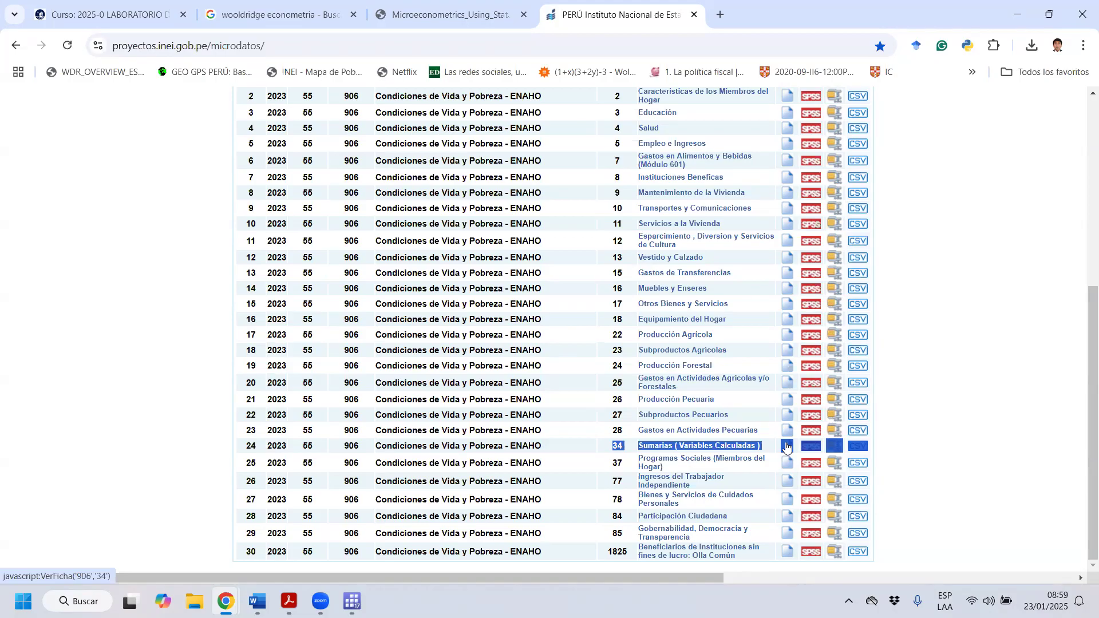
{"action": "left_click", "coordinate": [916, 452]}
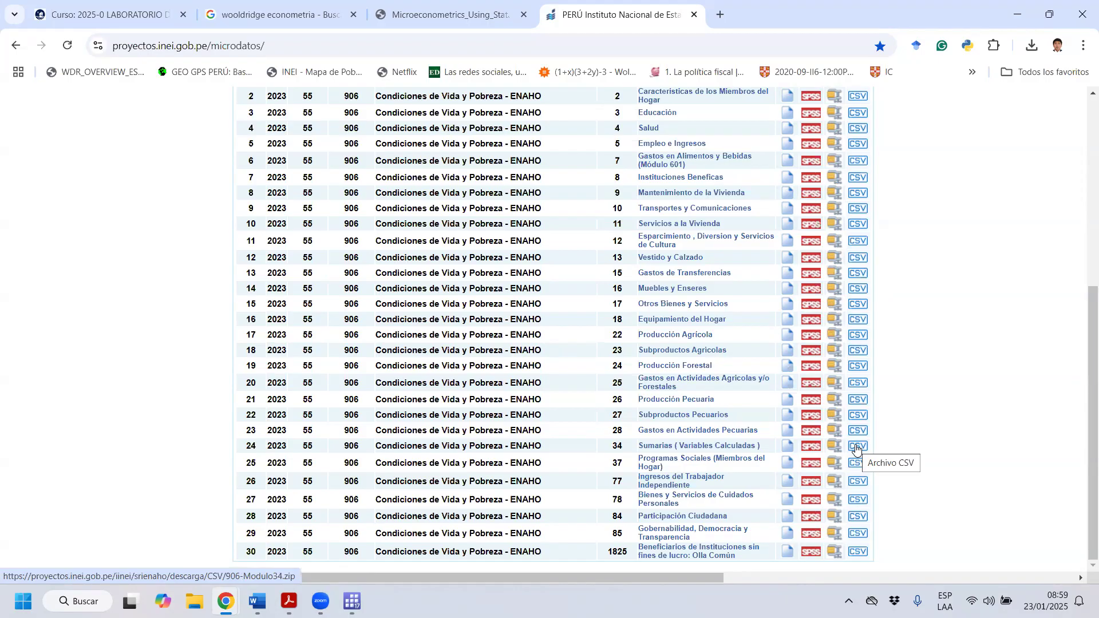
{"action": "left_click", "coordinate": [836, 451]}
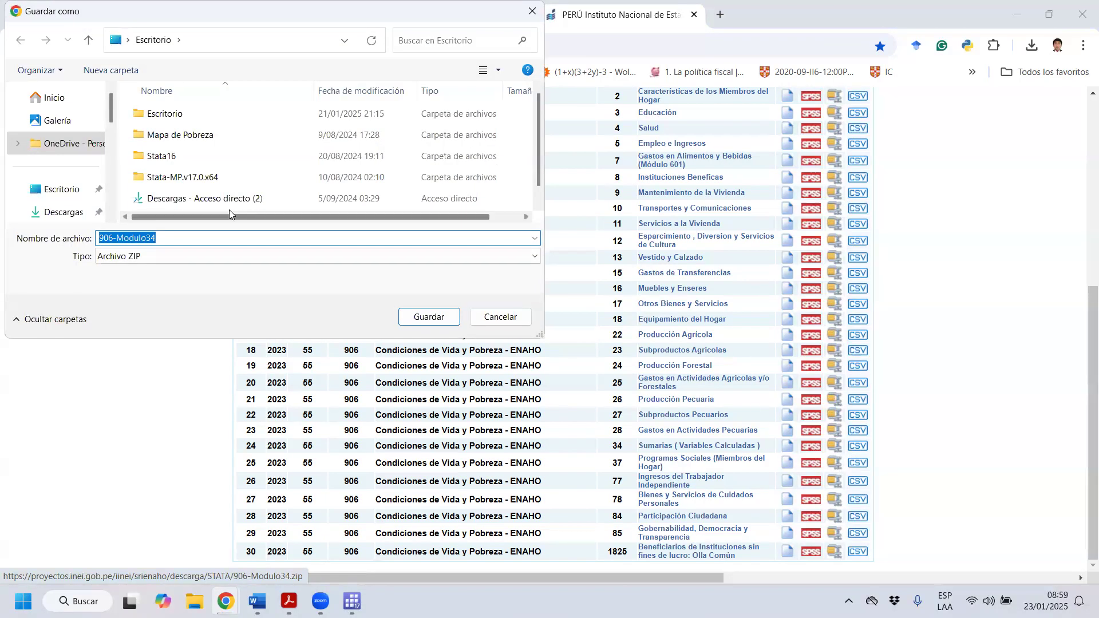
{"action": "left_click", "coordinate": [60, 211]}
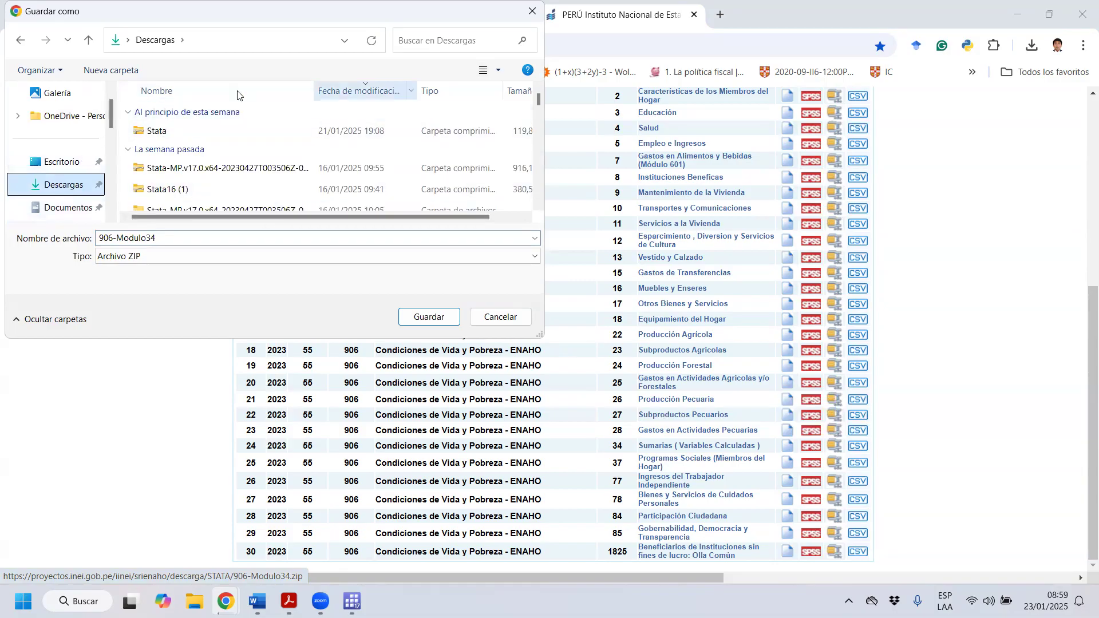
{"action": "left_click", "coordinate": [438, 321]}
{"action": "left_click", "coordinate": [583, 300]}
{"action": "left_click", "coordinate": [1030, 47]}
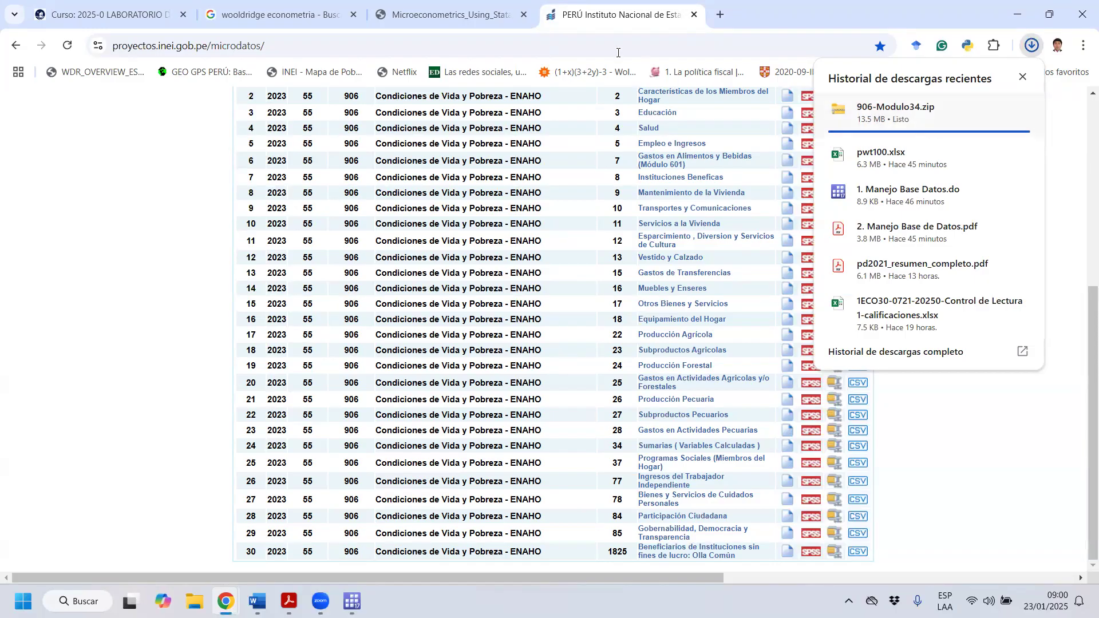
- Search Google for "microdatos inei" in a new browser tab
{"action": "left_click", "coordinate": [722, 18]}
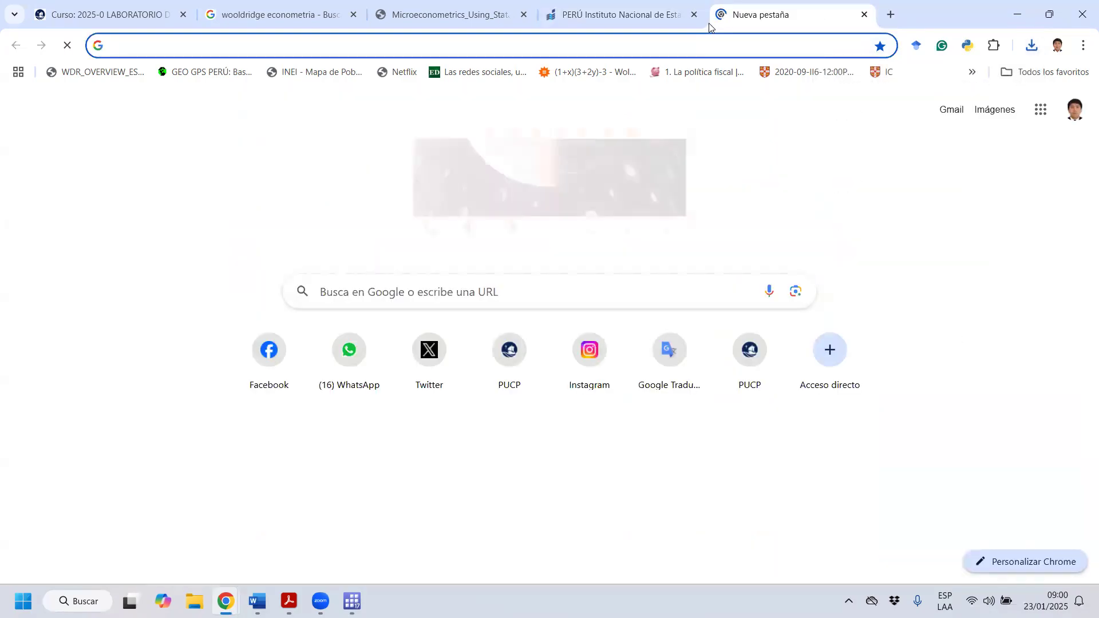
{"action": "type", "text": "micro"}
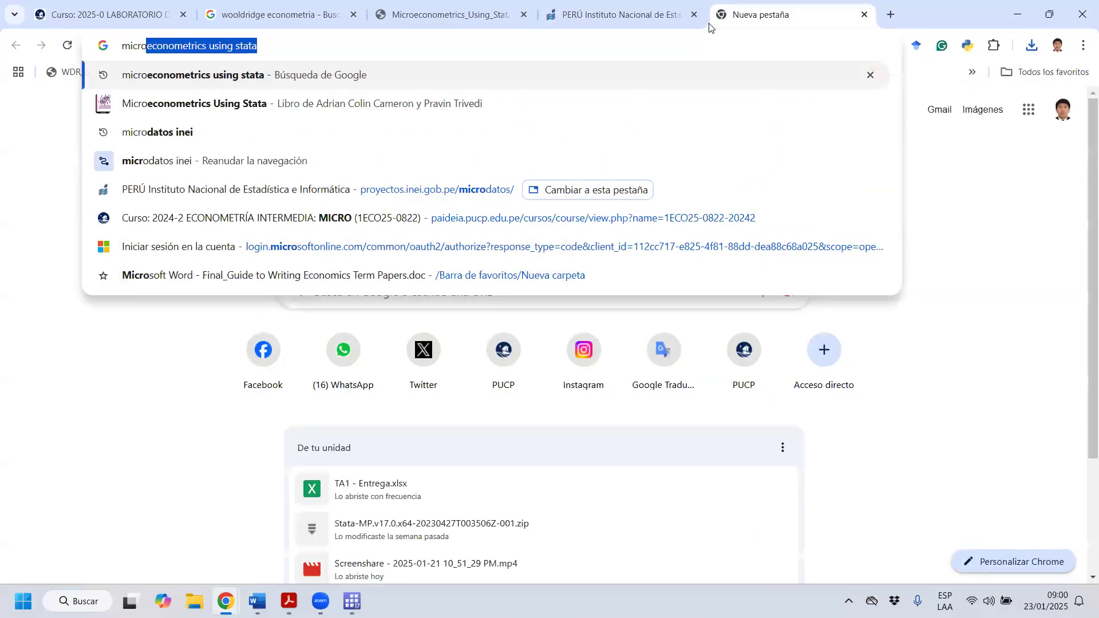
{"action": "type", "text": "da"}
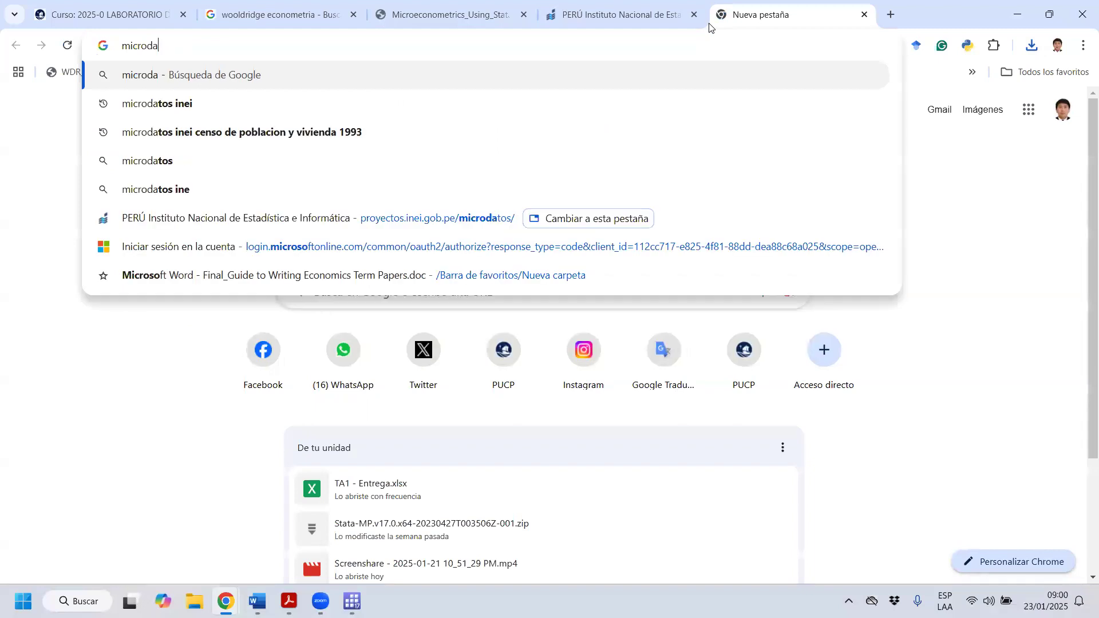
{"action": "type", "text": "tos i"}
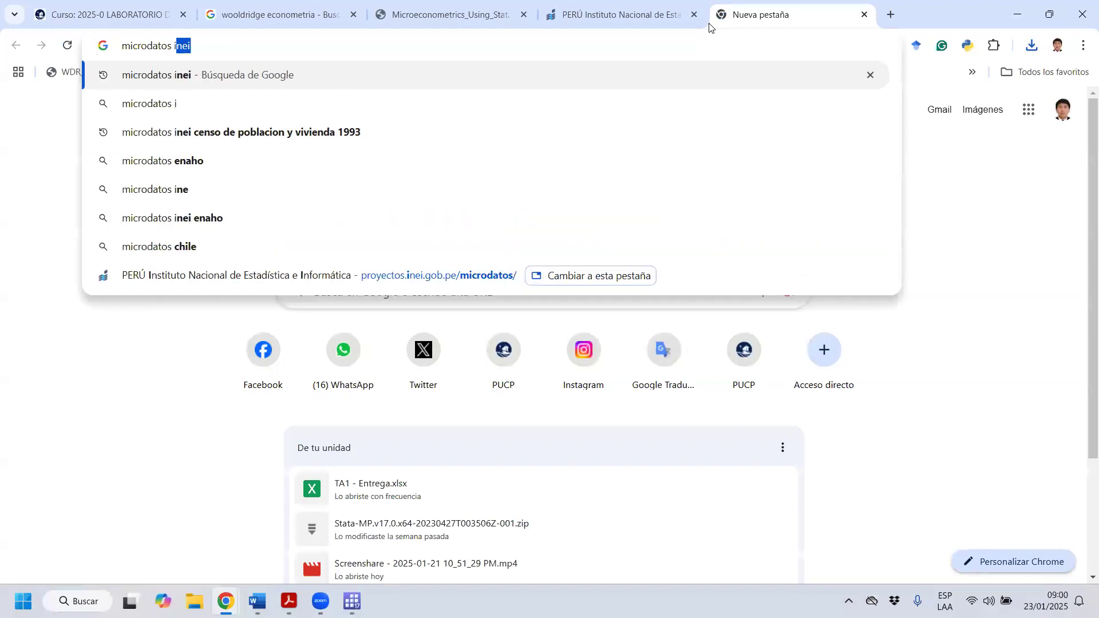
{"action": "type", "text": "nei"}
{"action": "key", "text": "Return"}
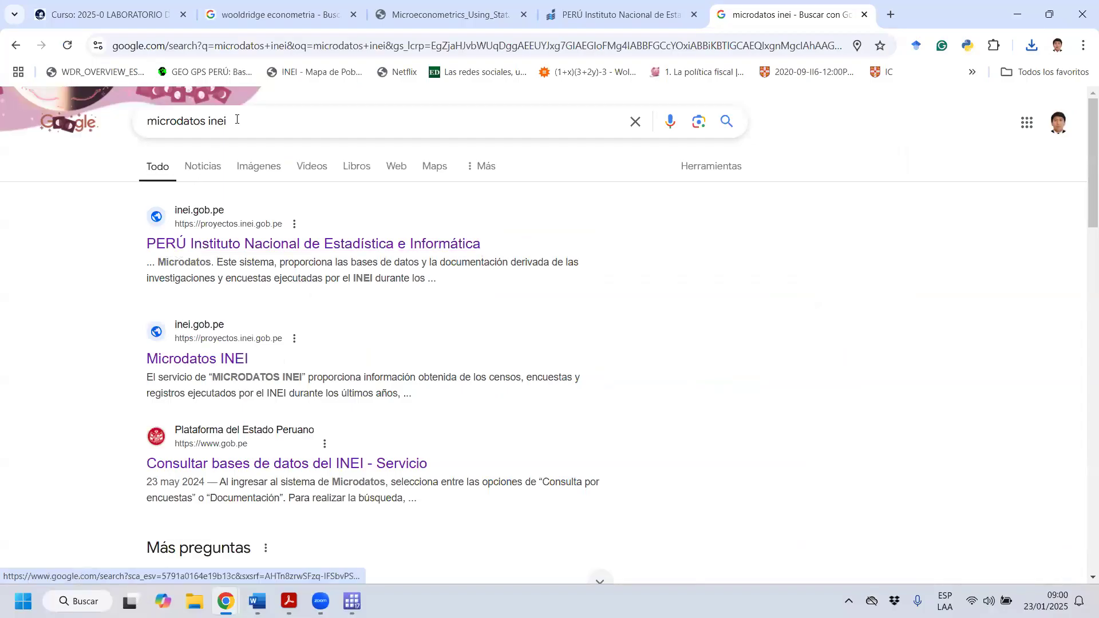
- Open the result PERÚ Instituto Nacional de Estadística e Informática and go to its query by survey (Consulta por Encuestas)
{"action": "left_click_drag", "start_coordinate": [236, 119], "coordinate": [107, 123]}
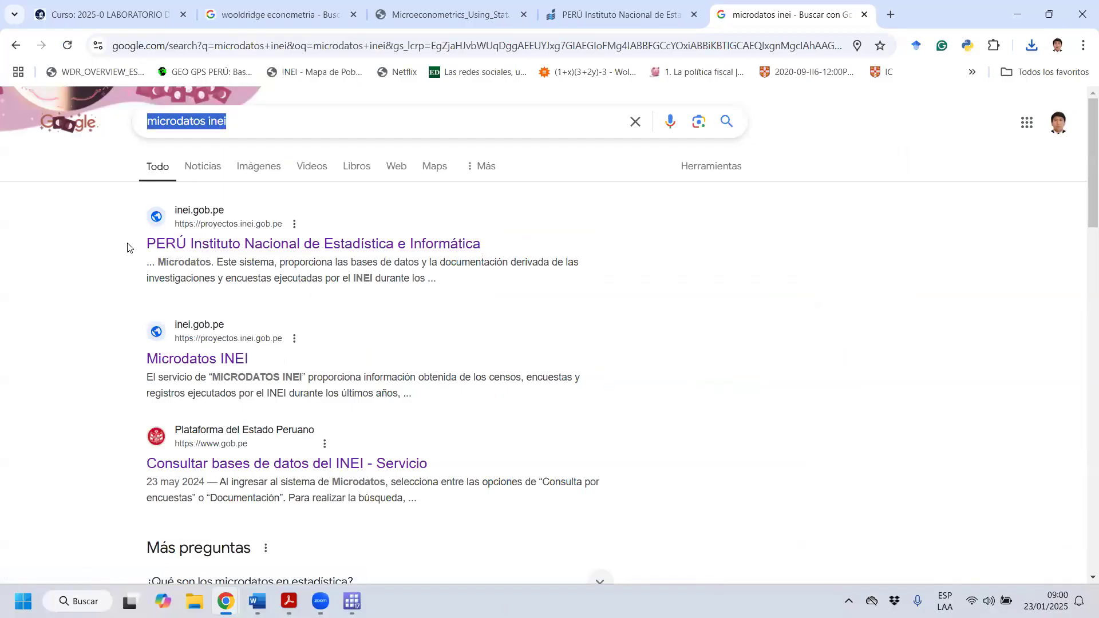
{"action": "triple_click", "coordinate": [504, 245]}
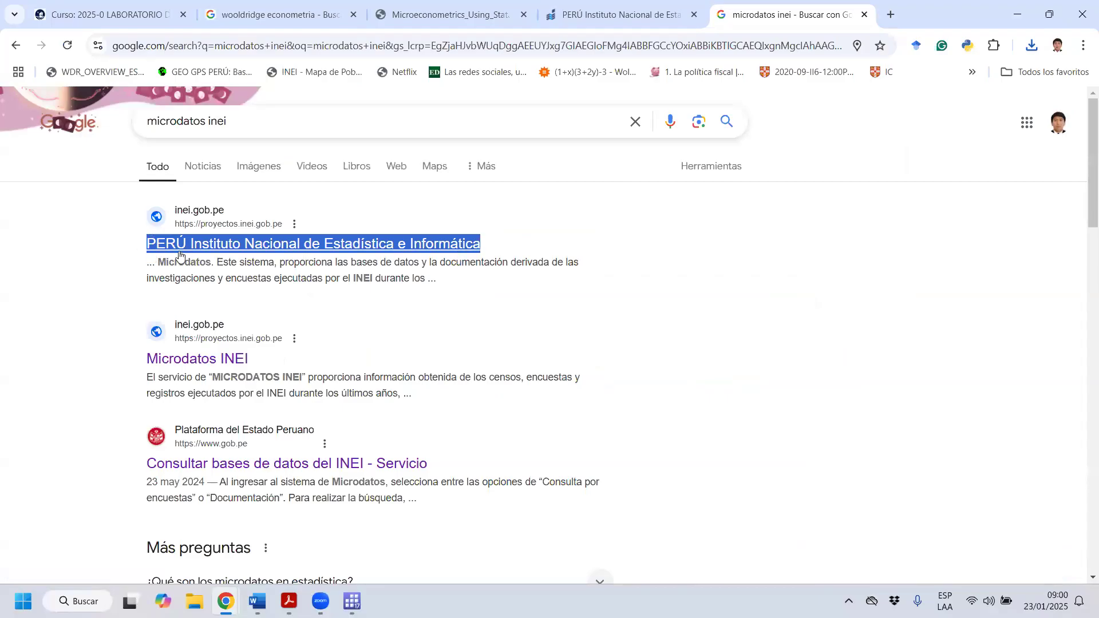
{"action": "left_click", "coordinate": [286, 251]}
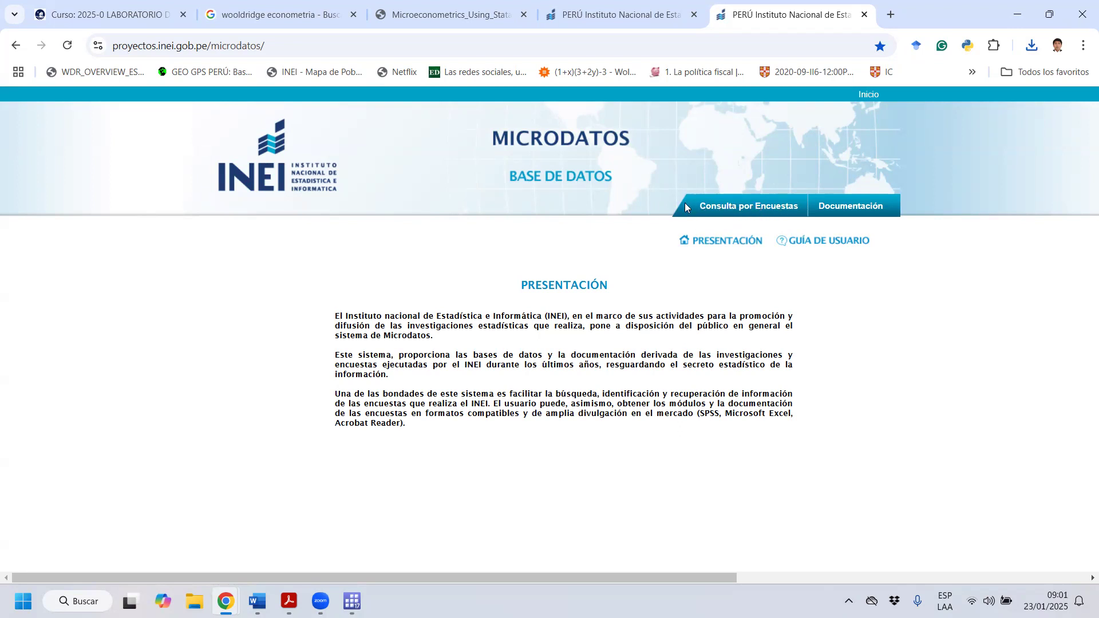
{"action": "left_click", "coordinate": [747, 212]}
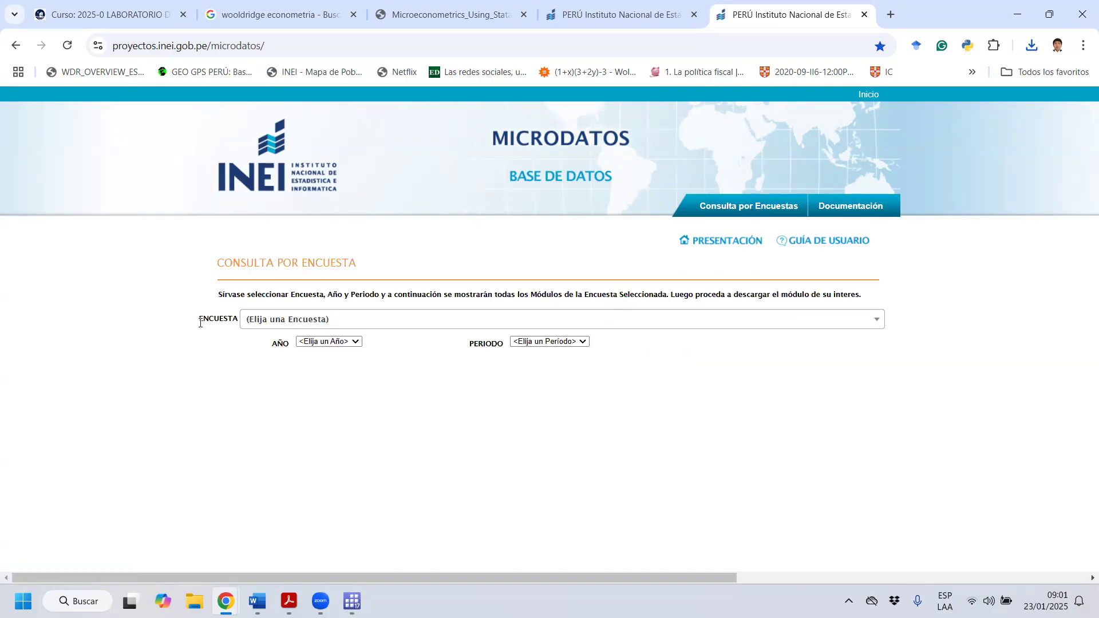
- Look through the available surveys, then choose ENAHO Metodología ACTUALIZADA and the survey Condiciones de Vida y Pobreza - ENAHO
{"action": "left_click_drag", "start_coordinate": [198, 318], "coordinate": [265, 315]}
{"action": "left_click", "coordinate": [291, 319]}
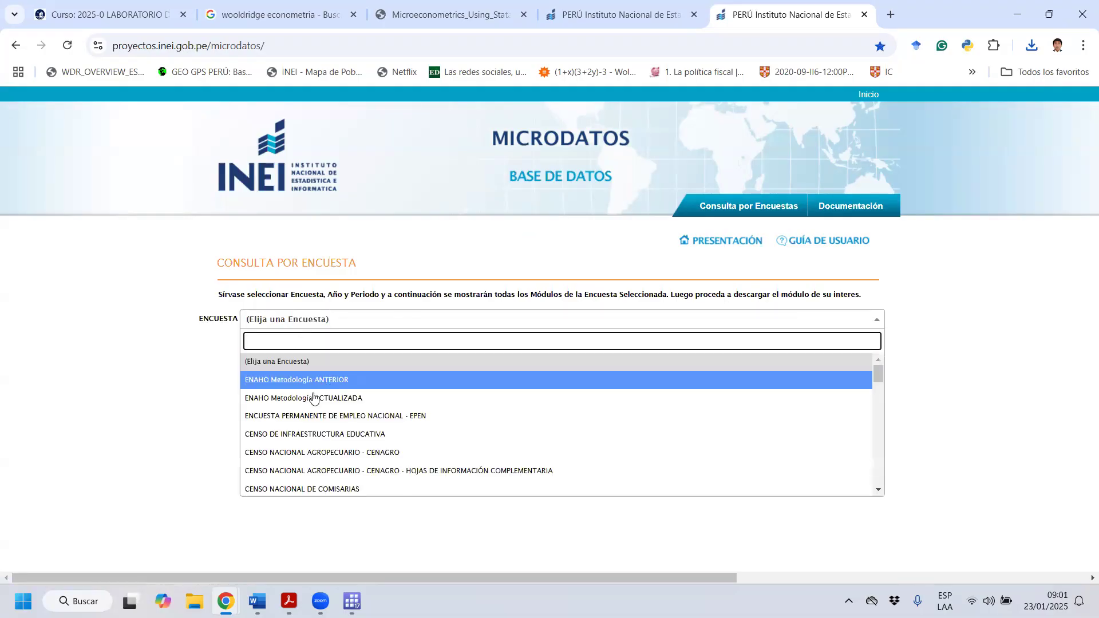
{"action": "scroll", "coordinate": [310, 411], "scroll_direction": "down", "scroll_amount": 10}
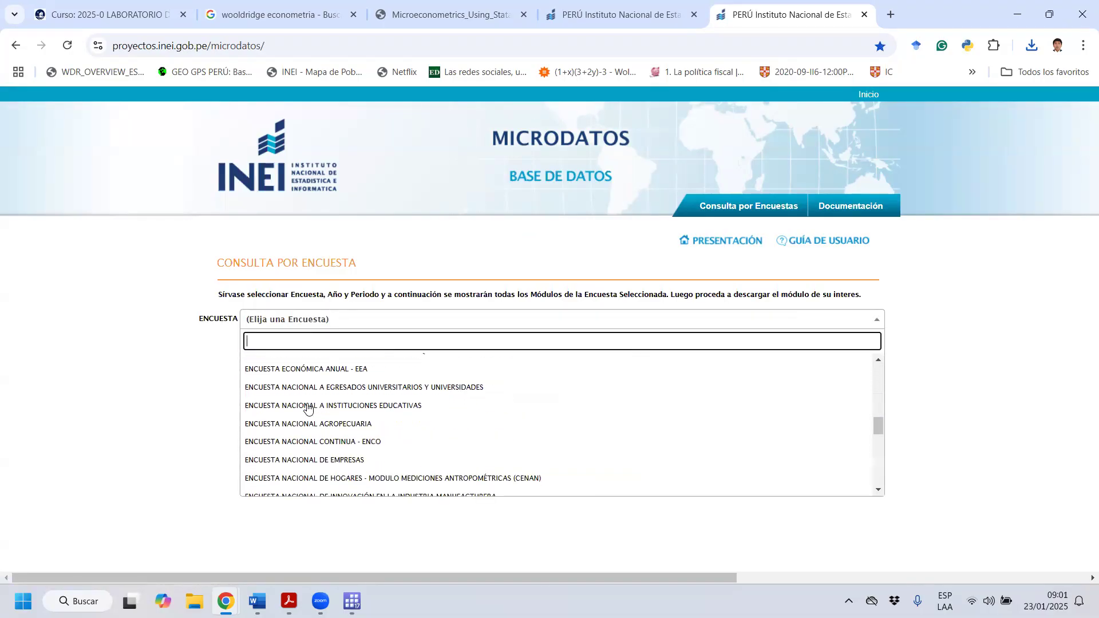
{"action": "scroll", "coordinate": [308, 407], "scroll_direction": "down", "scroll_amount": 1}
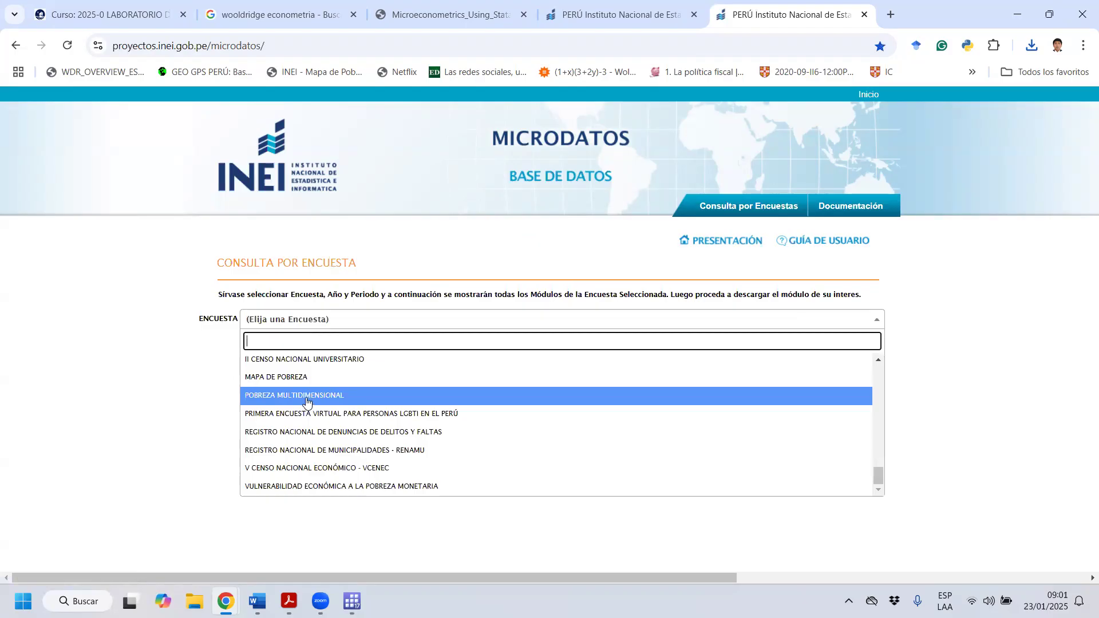
{"action": "scroll", "coordinate": [311, 408], "scroll_direction": "up", "scroll_amount": 12}
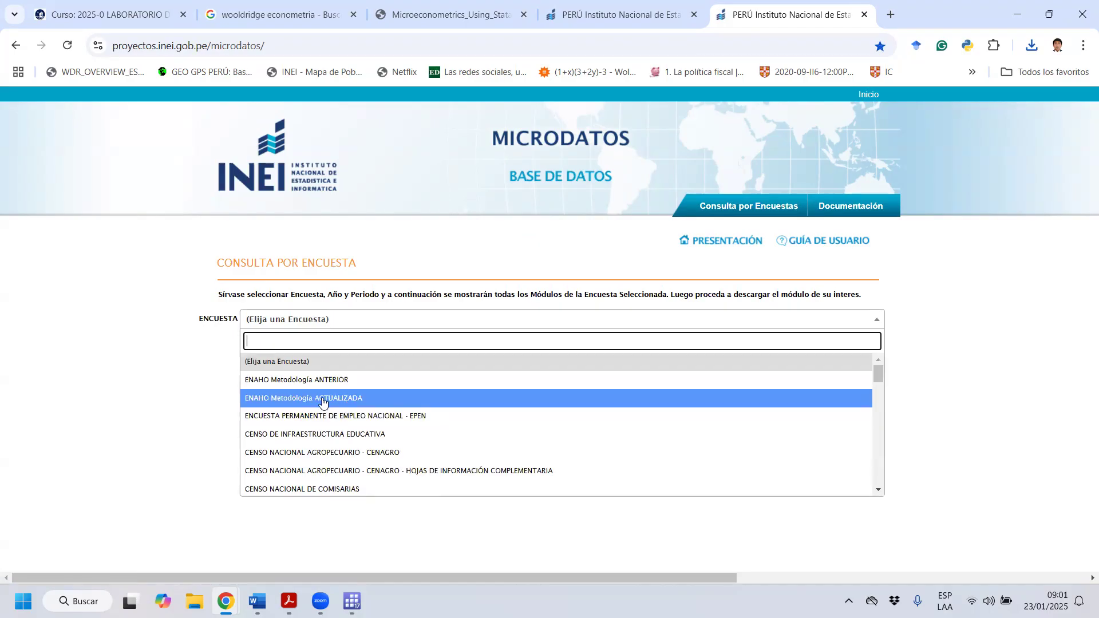
{"action": "left_click", "coordinate": [323, 402]}
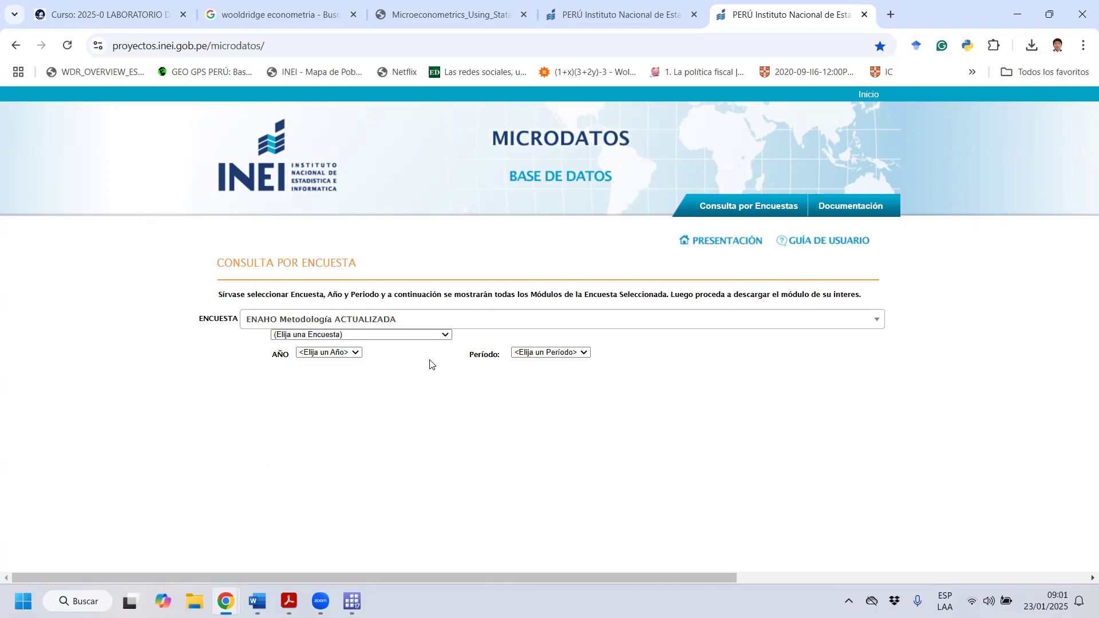
{"action": "left_click", "coordinate": [435, 338]}
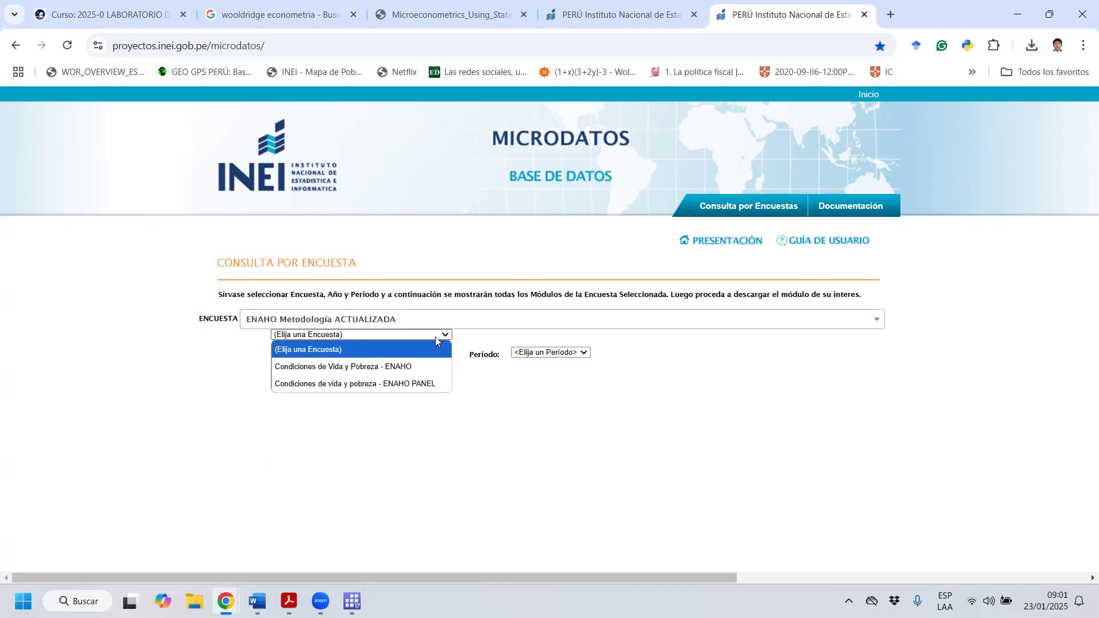
{"action": "left_click", "coordinate": [422, 371]}
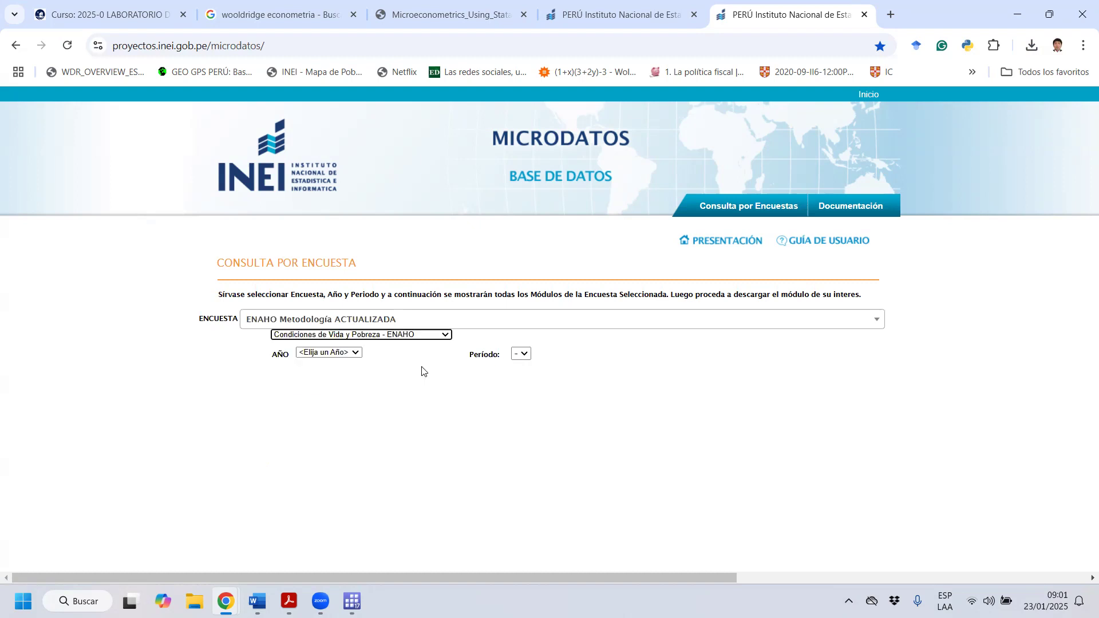
- Set the year to 2023 and the period to Anual - (Ene-Dic), and look through the listed modules
{"action": "left_click", "coordinate": [357, 354]}
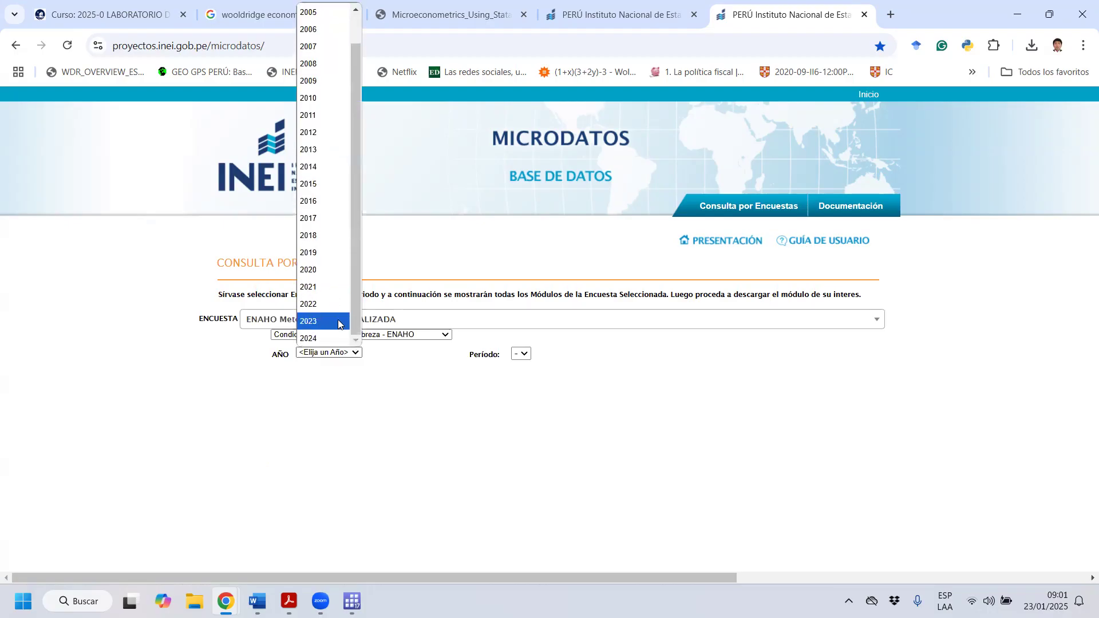
{"action": "left_click", "coordinate": [338, 321]}
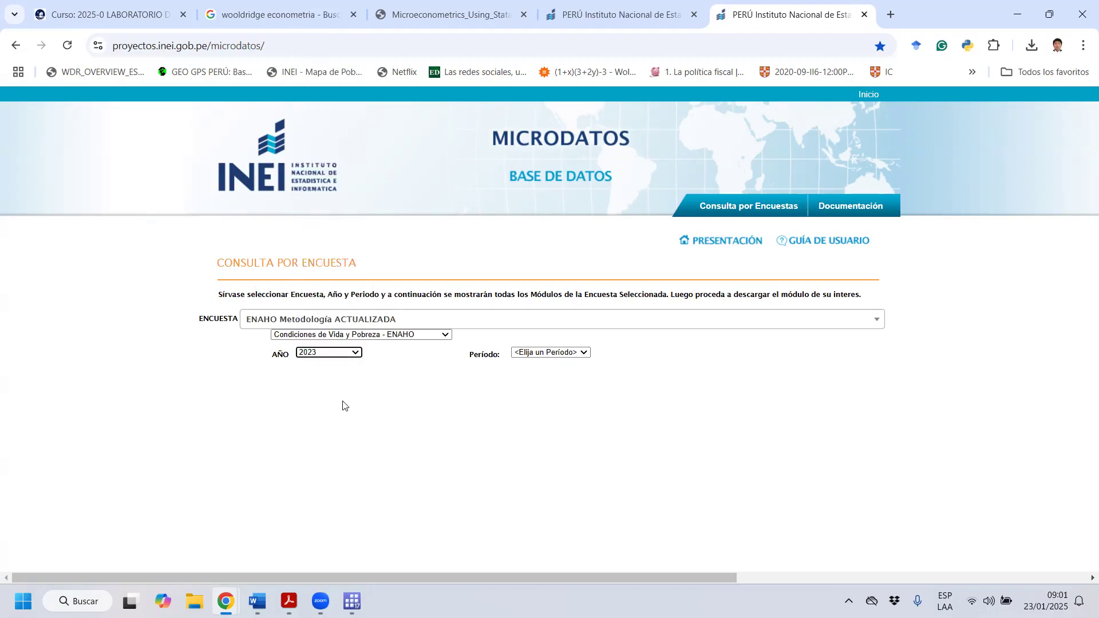
{"action": "left_click", "coordinate": [545, 353]}
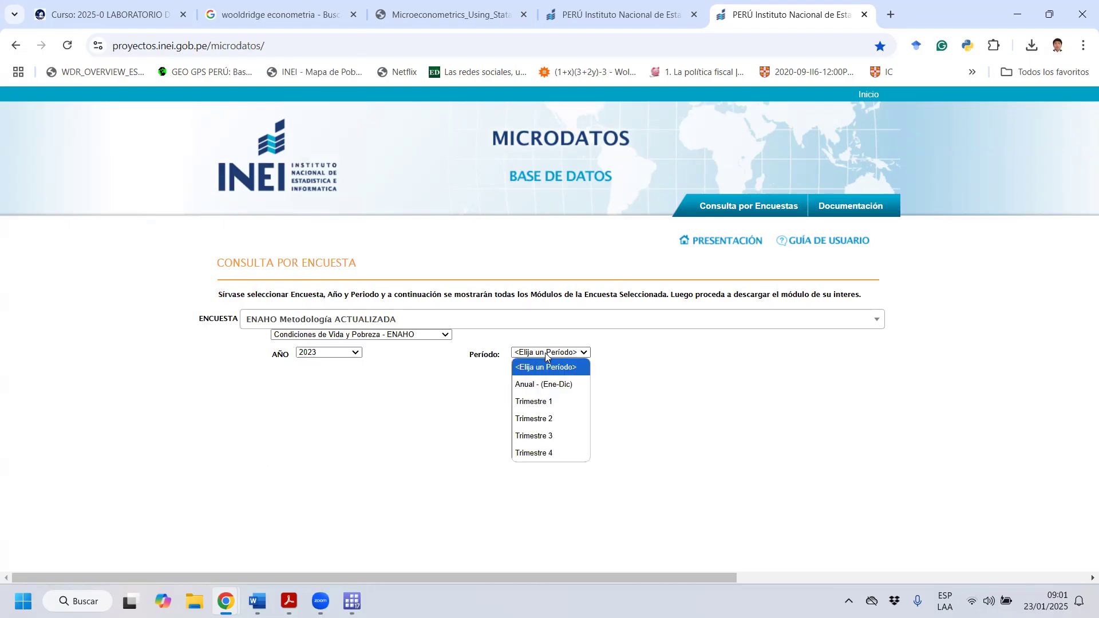
{"action": "left_click", "coordinate": [557, 386]}
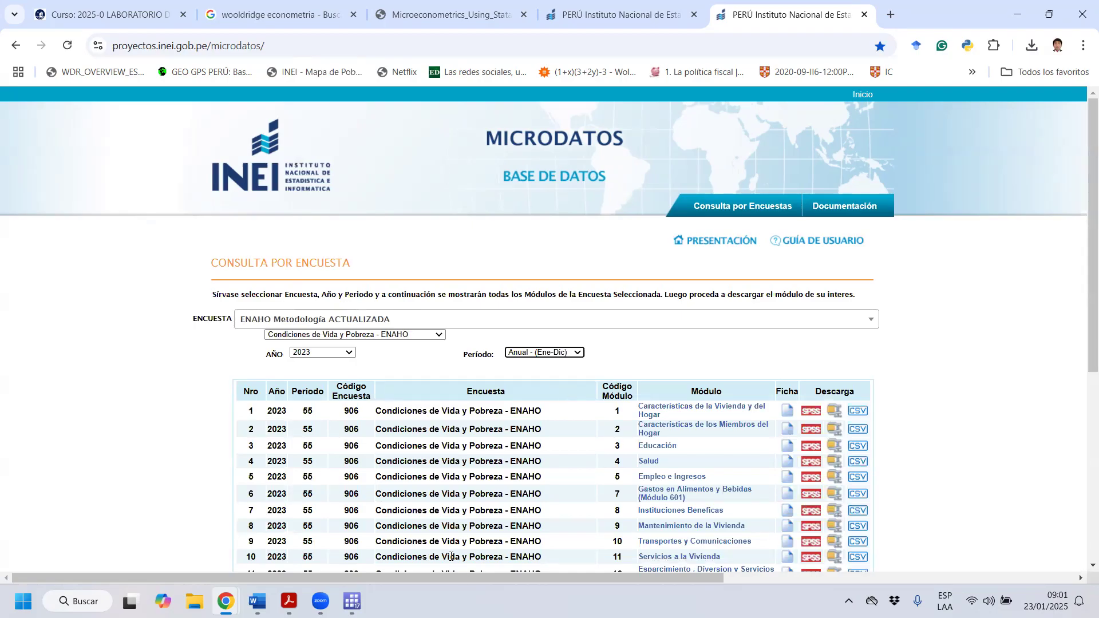
{"action": "scroll", "coordinate": [478, 492], "scroll_direction": "down", "scroll_amount": 5}
{"action": "scroll", "coordinate": [478, 491], "scroll_direction": "up", "scroll_amount": 5}
{"action": "scroll", "coordinate": [713, 358], "scroll_direction": "down", "scroll_amount": 6}
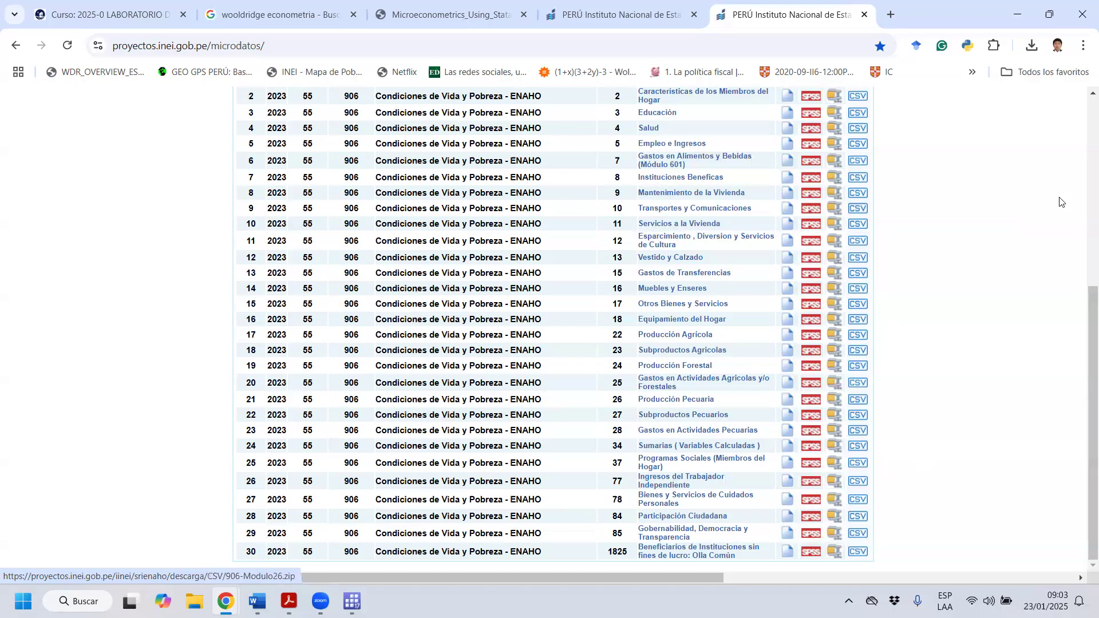
- Show the downloaded 906-Modulo34.zip in its folder and extract it to a 906-Modulo34 folder inside Downloads
{"action": "left_click", "coordinate": [1032, 45]}
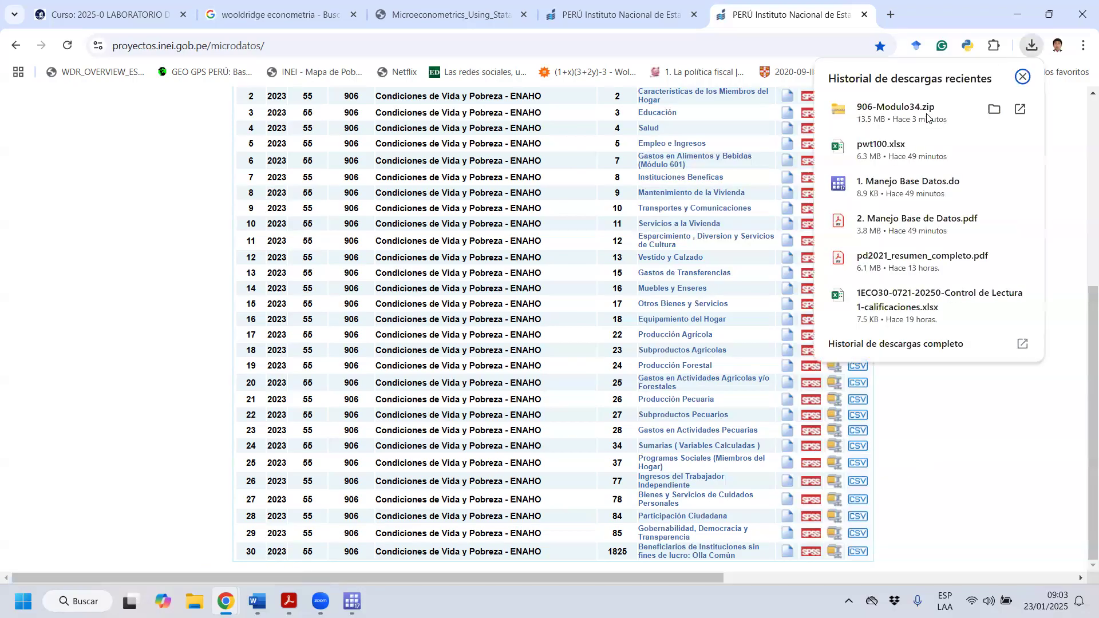
{"action": "left_click", "coordinate": [996, 111]}
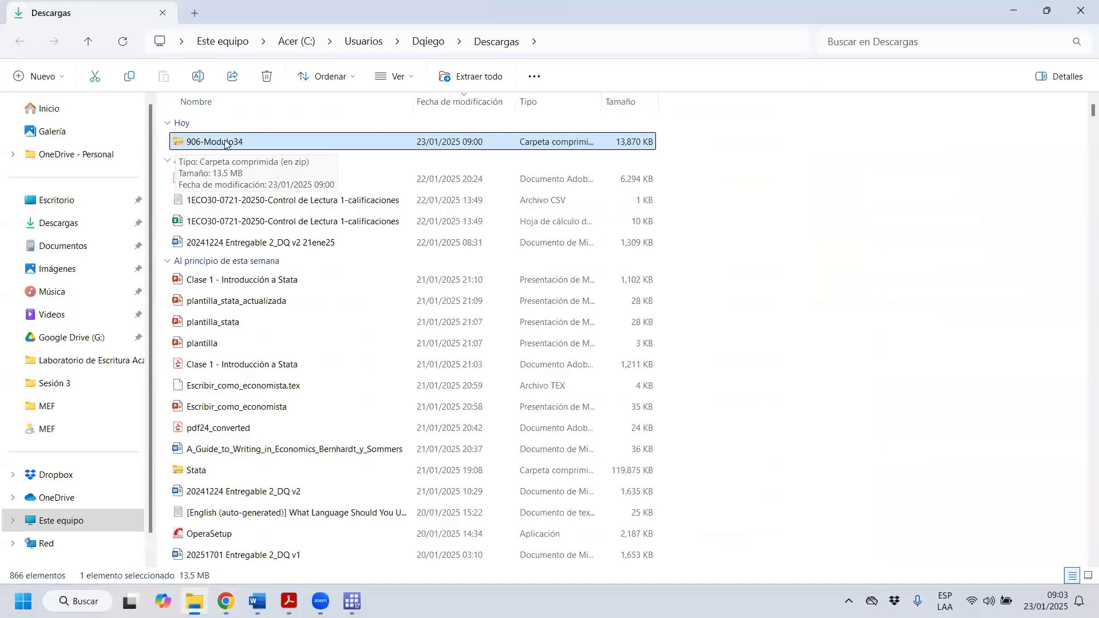
{"action": "right_click", "coordinate": [256, 148]}
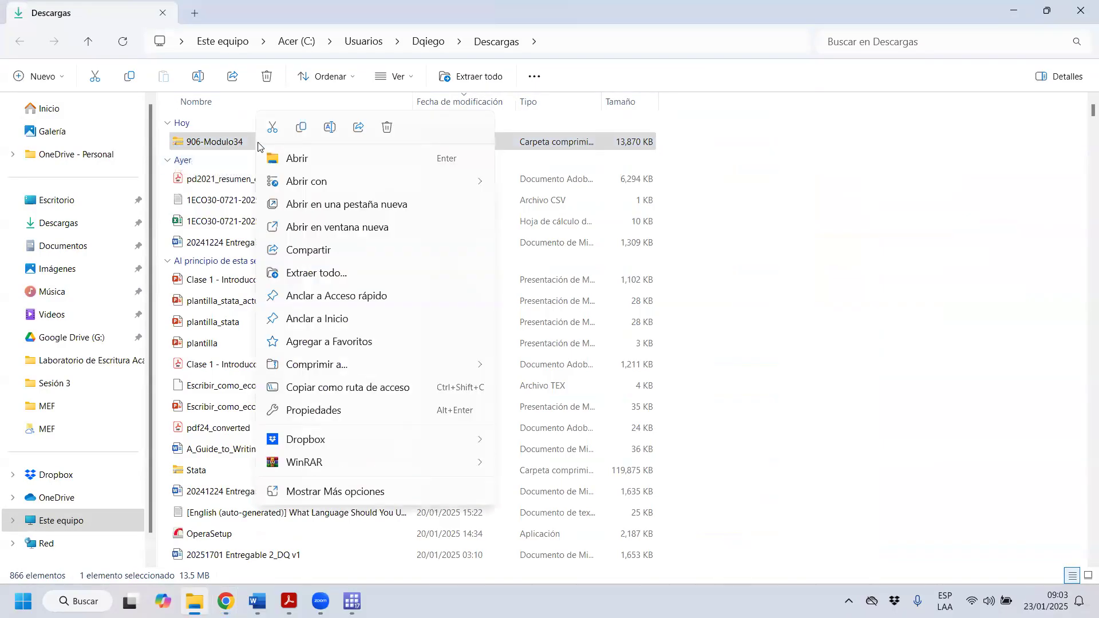
{"action": "left_click", "coordinate": [316, 273]}
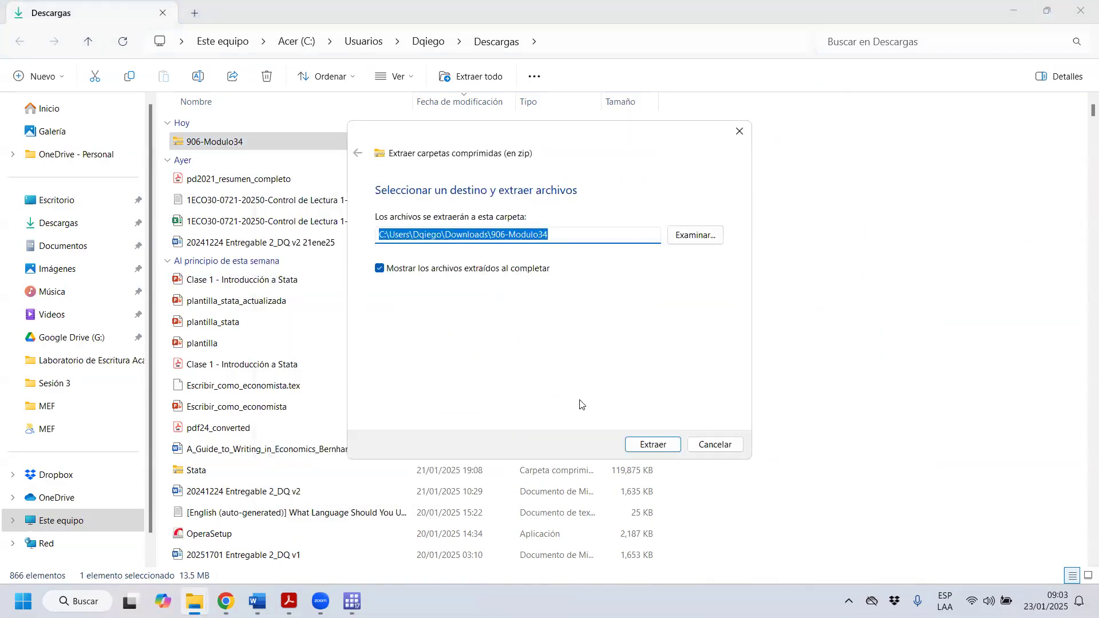
{"action": "left_click", "coordinate": [651, 445]}
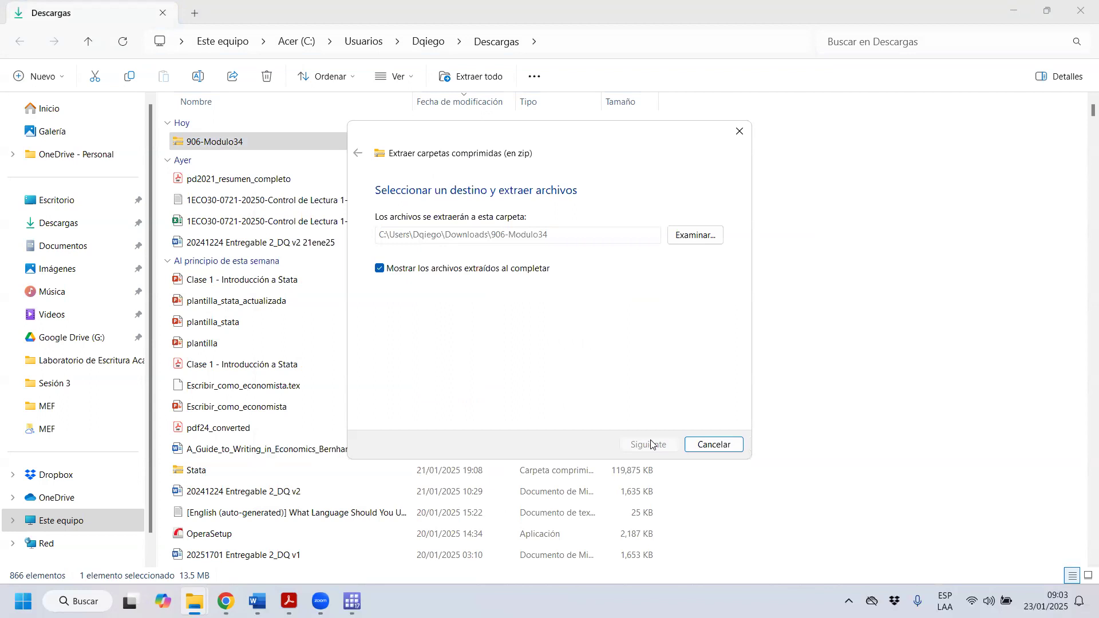